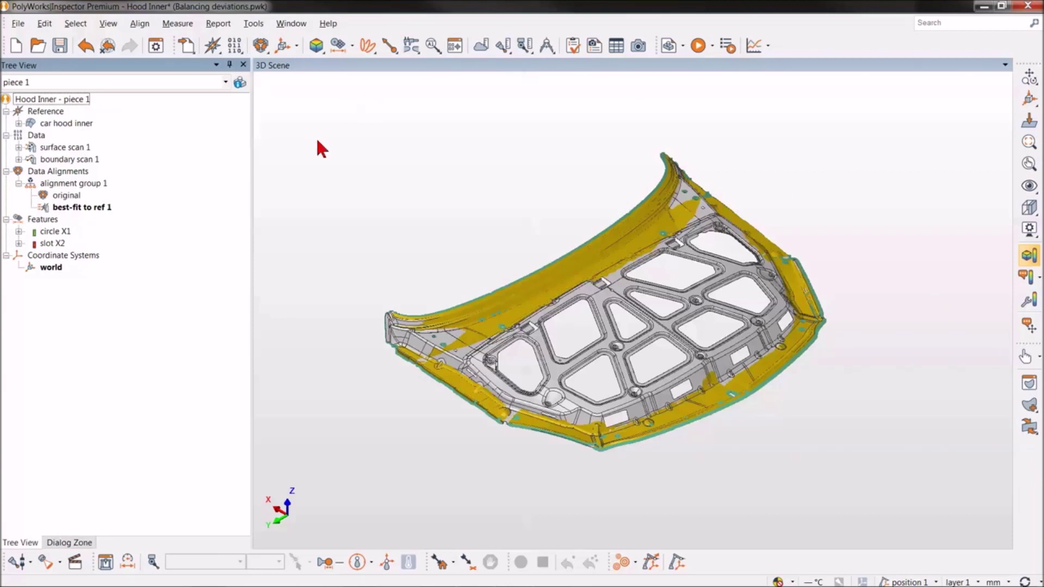
Hide the car hood inner reference to view the scan data alone, show it again, and select the best-fit alignment.
middle_click(82, 122)
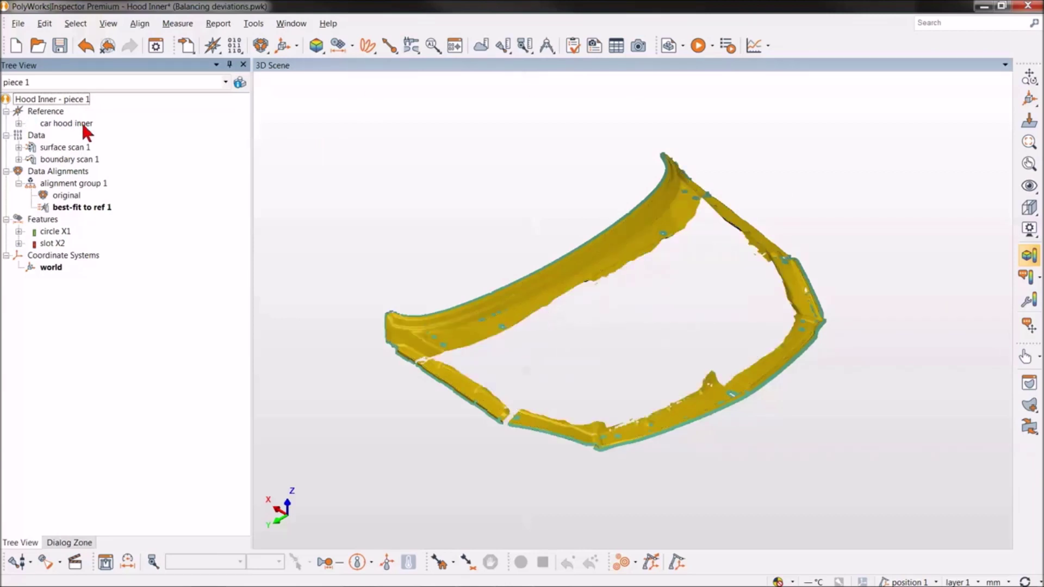
left_click(559, 283)
left_click(577, 259)
middle_click(76, 122)
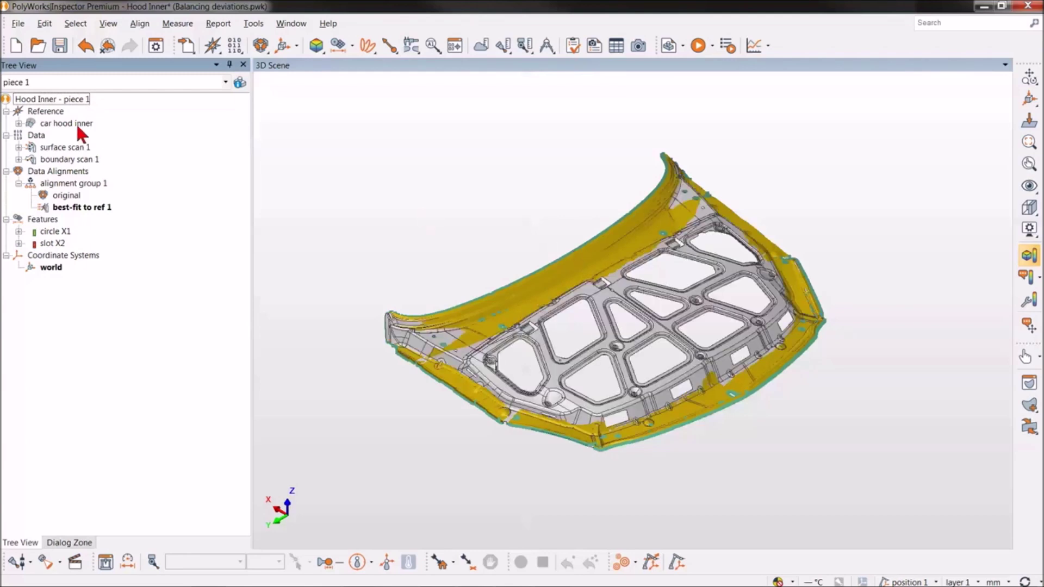
left_click(99, 208)
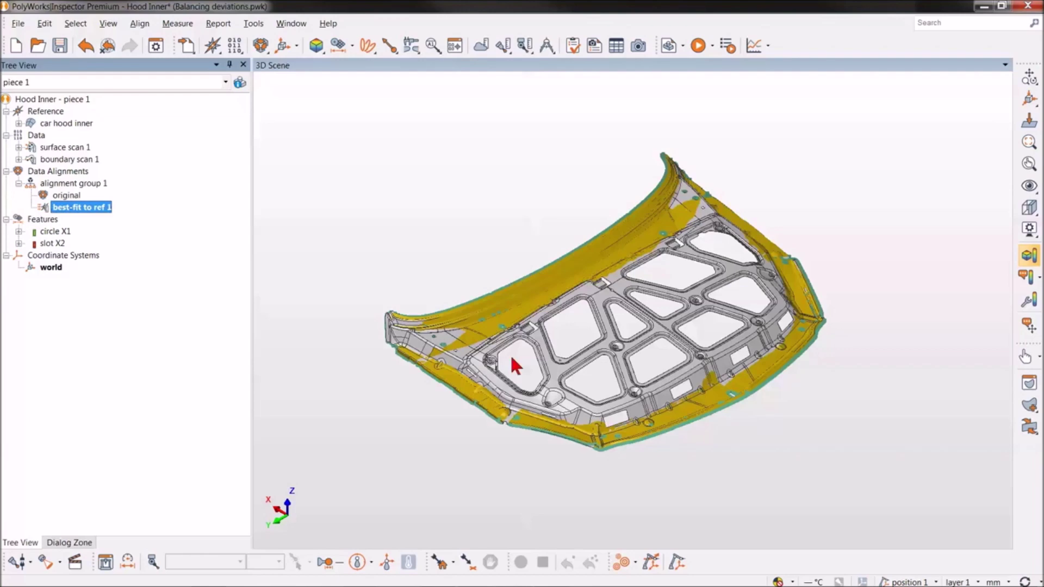
Switch to Windows Photo Viewer, examine the Z, Y and X target locations in figures 1_1 to 1_3, and return to PolyWorks|Inspector.
mouse_move(526, 585)
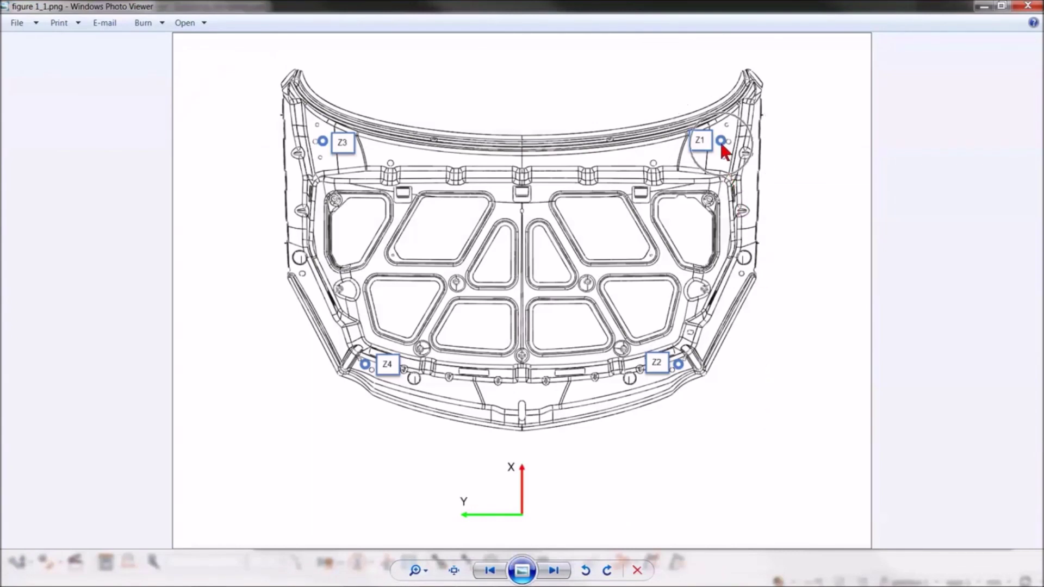
left_click(688, 364)
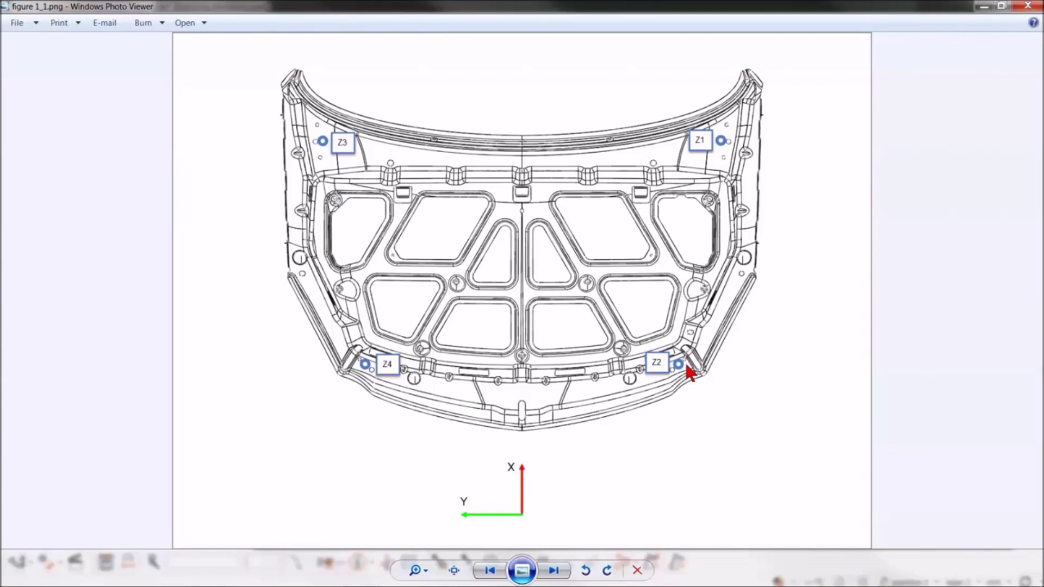
left_click(560, 571)
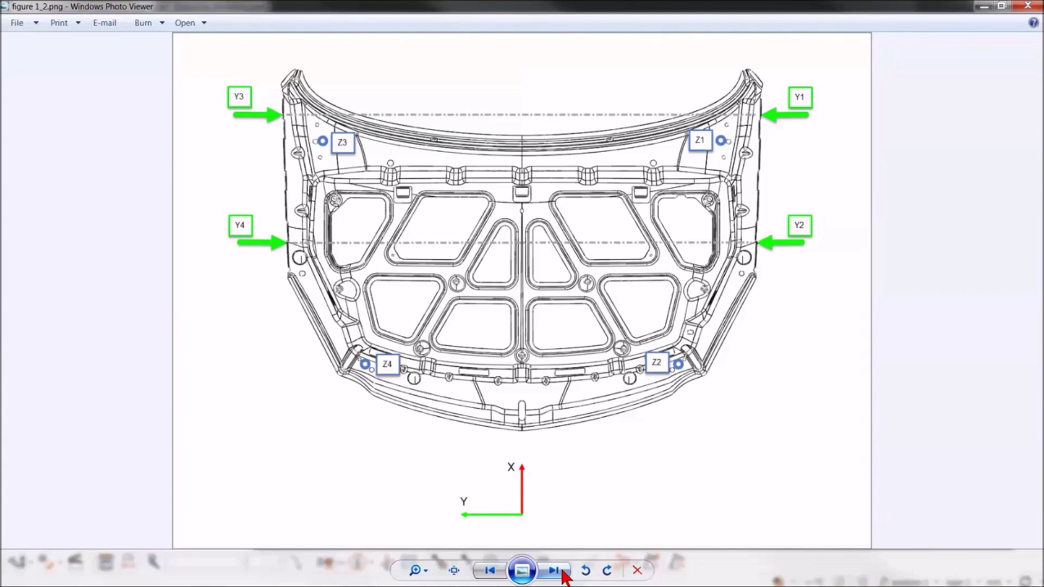
left_click(563, 573)
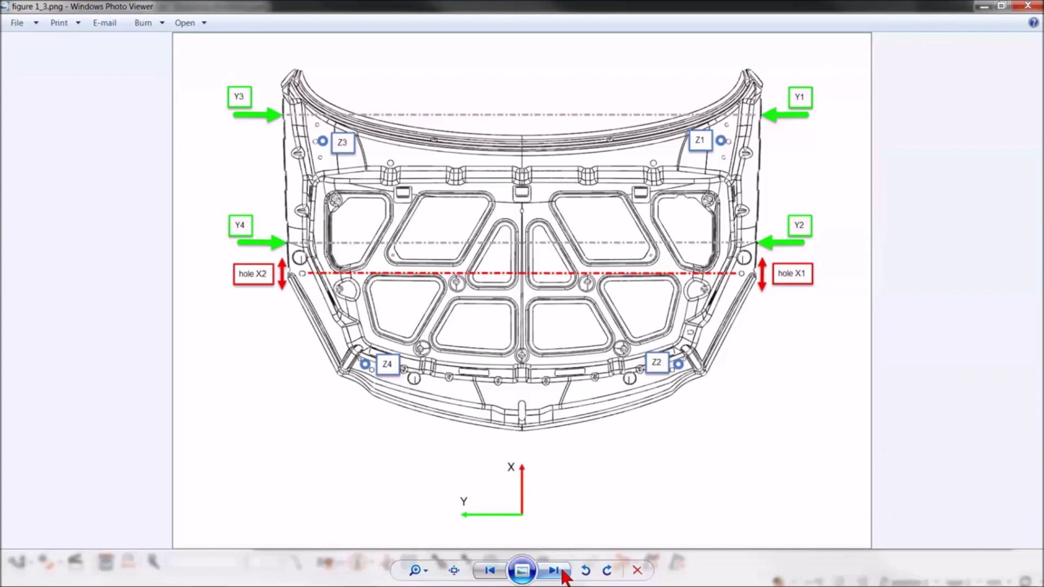
left_click(984, 6)
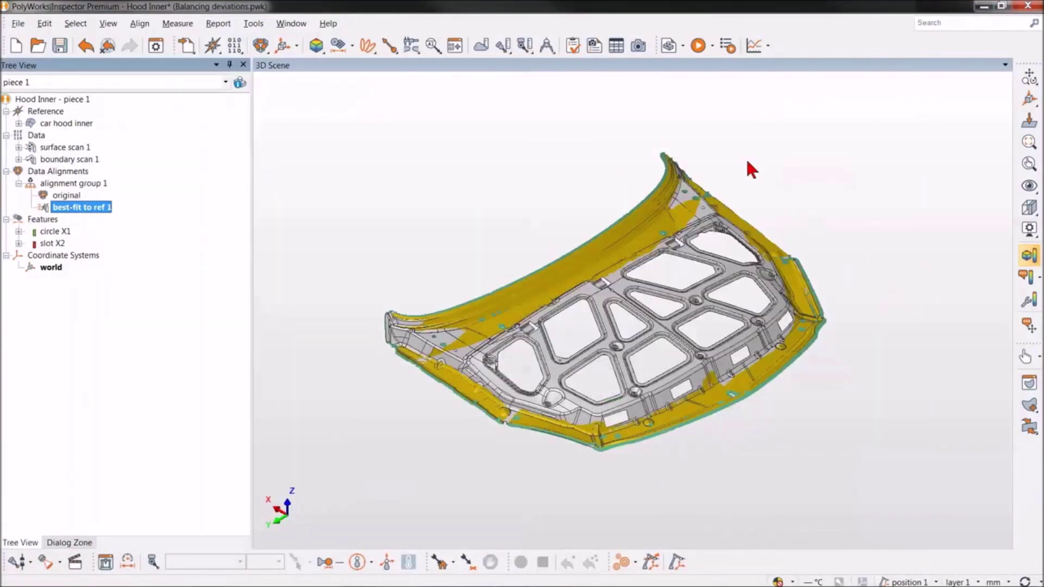
Start creating surface reference target points with the From File method, using the file reference target points.txt.
left_click(432, 46)
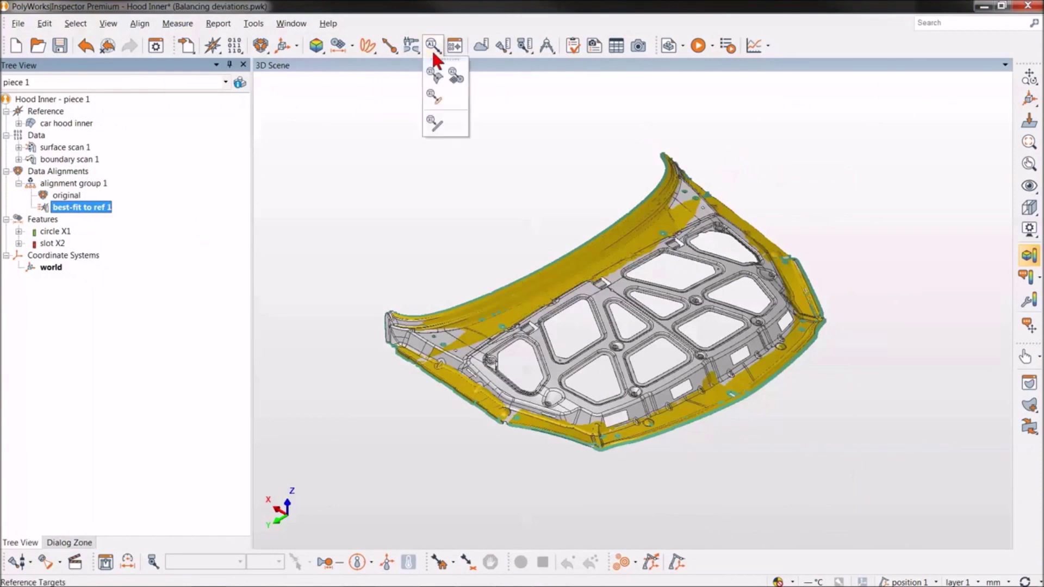
left_click(437, 82)
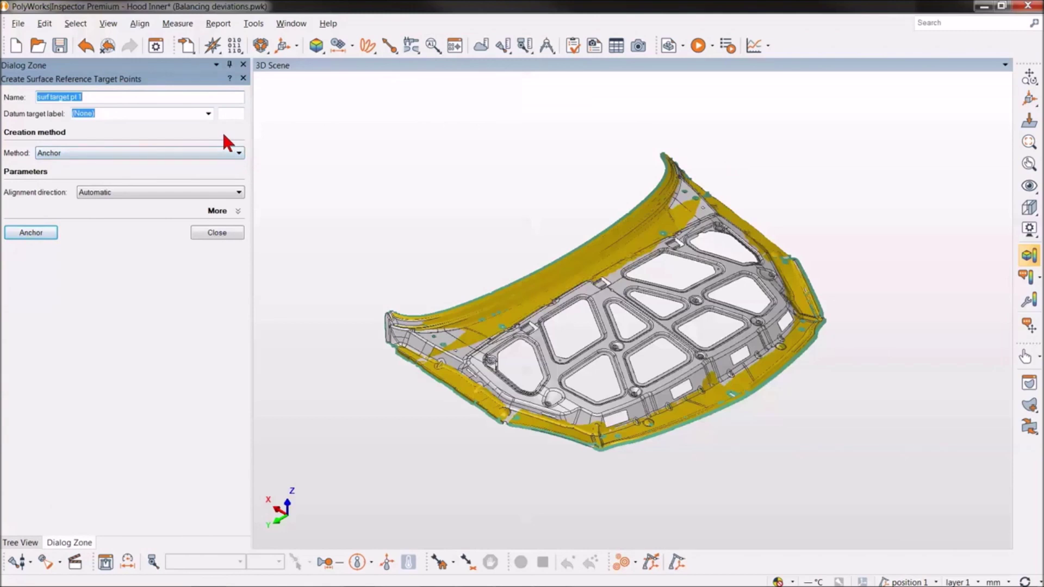
left_click(238, 152)
left_click(228, 191)
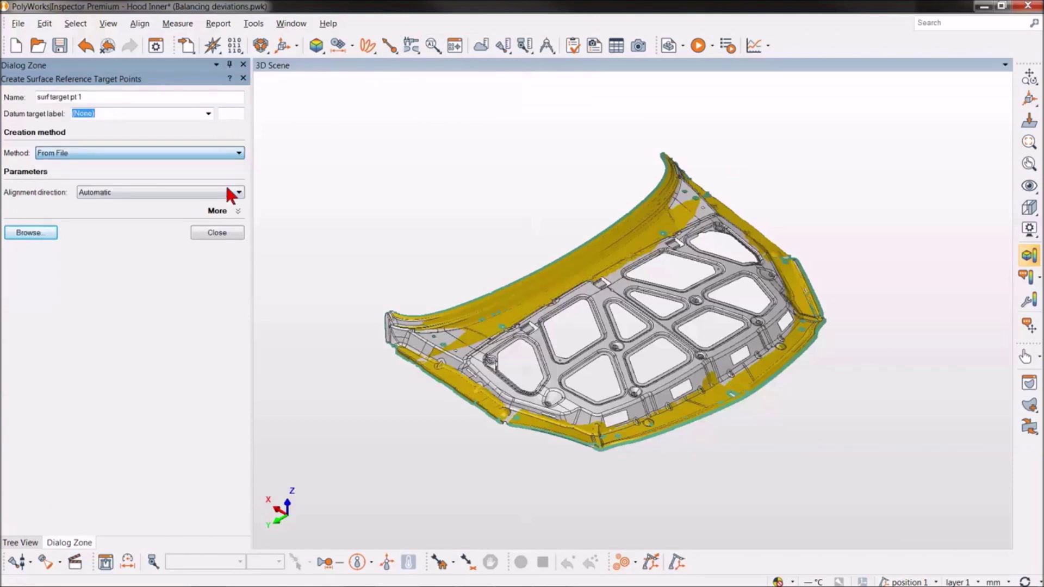
left_click(50, 230)
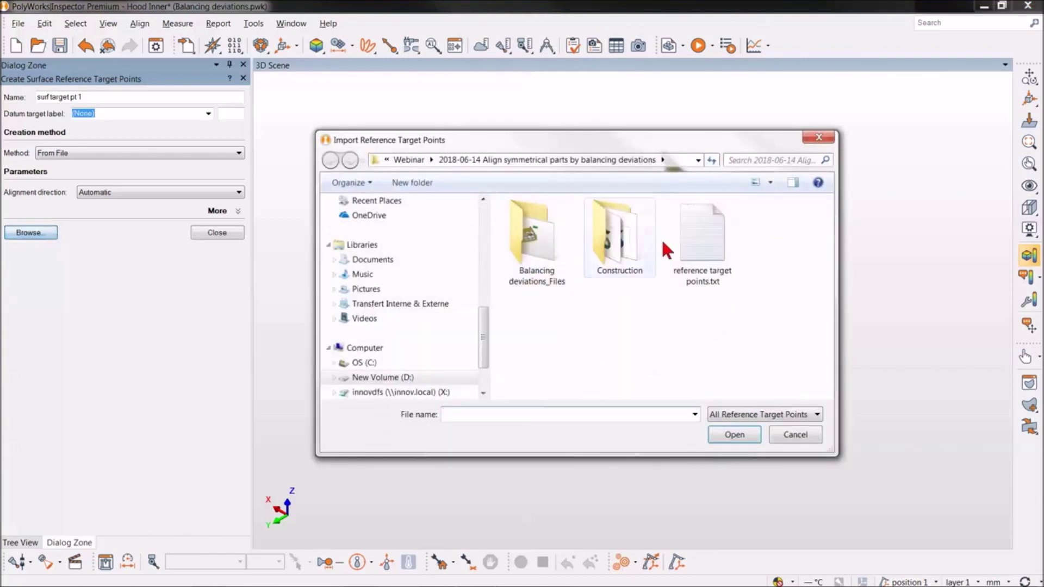
left_click(709, 243)
left_click(746, 435)
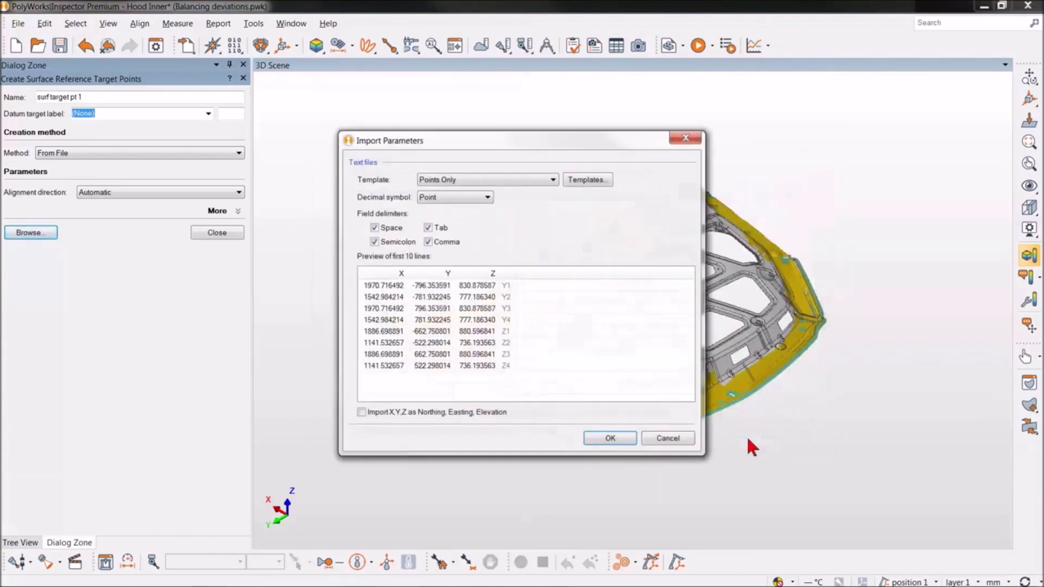
Import the surface target points with the Points + Names template and finish creating surface targets.
left_click(511, 336)
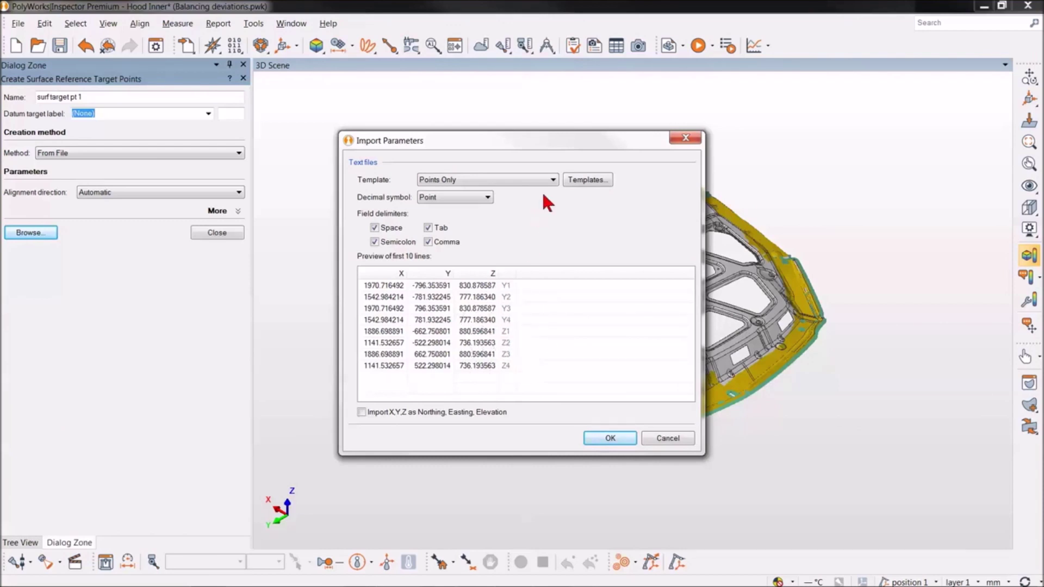
left_click(553, 181)
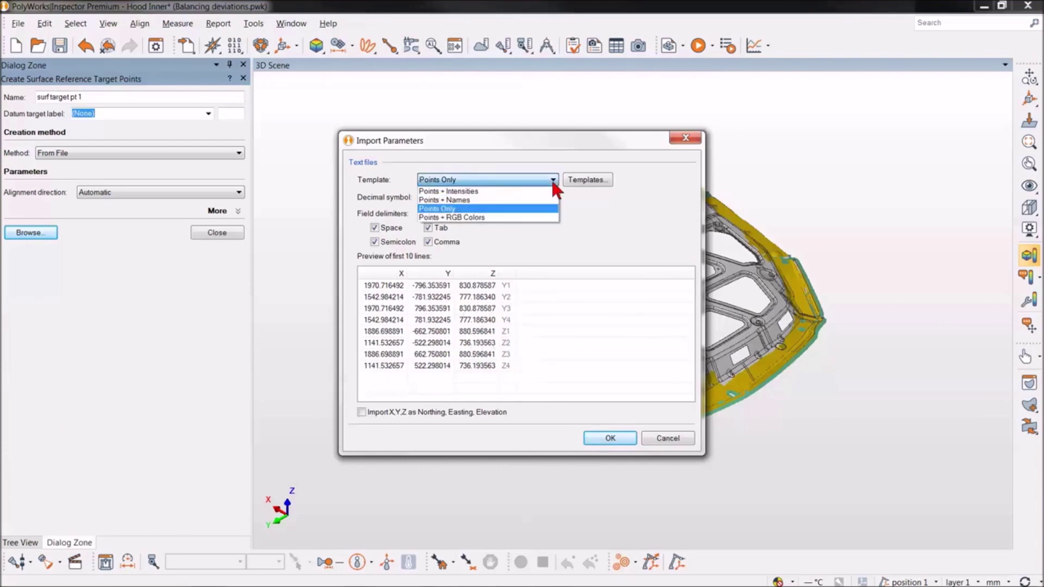
left_click(541, 200)
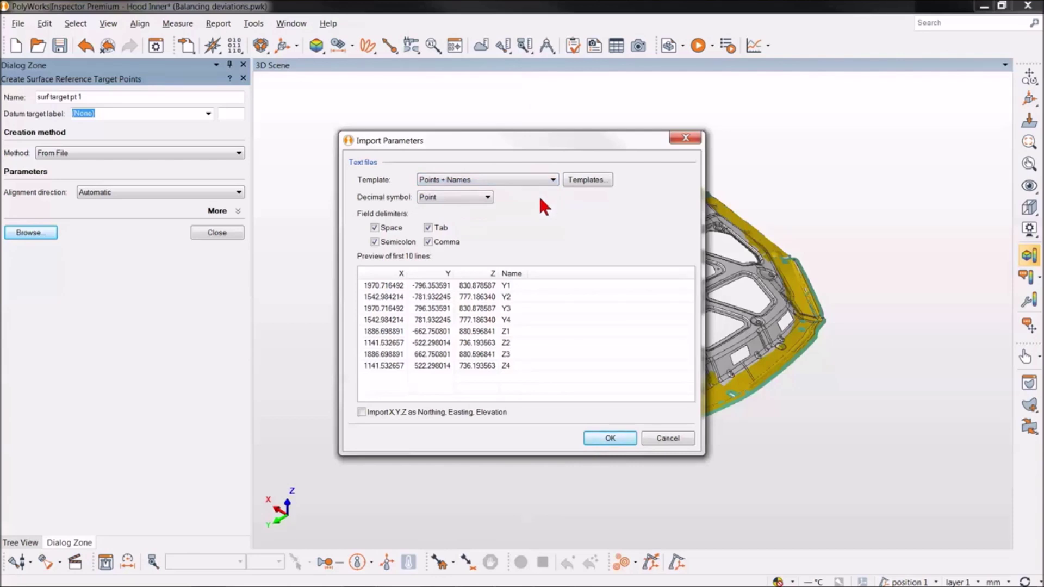
left_click(609, 438)
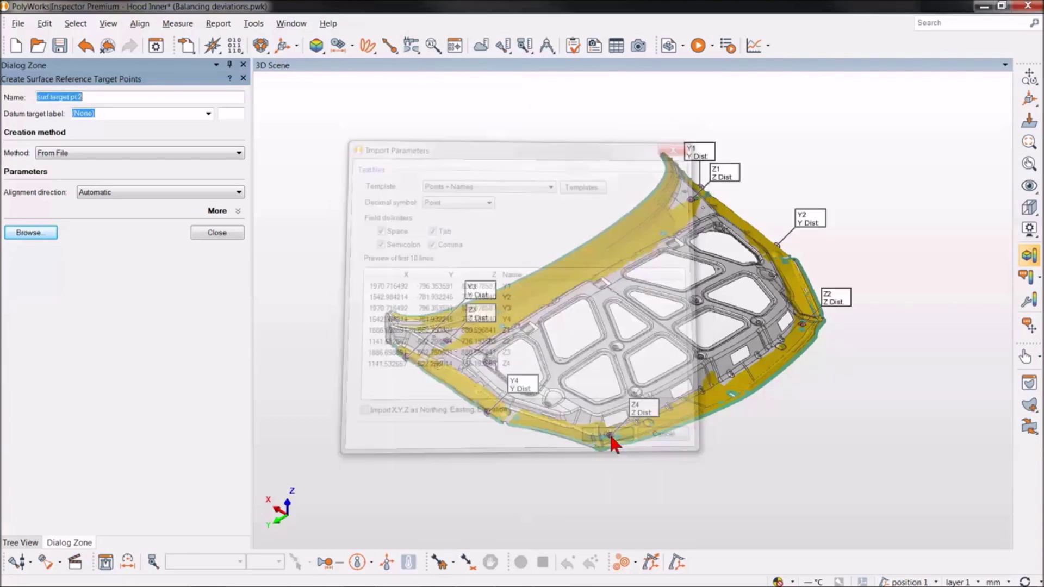
left_click(117, 208)
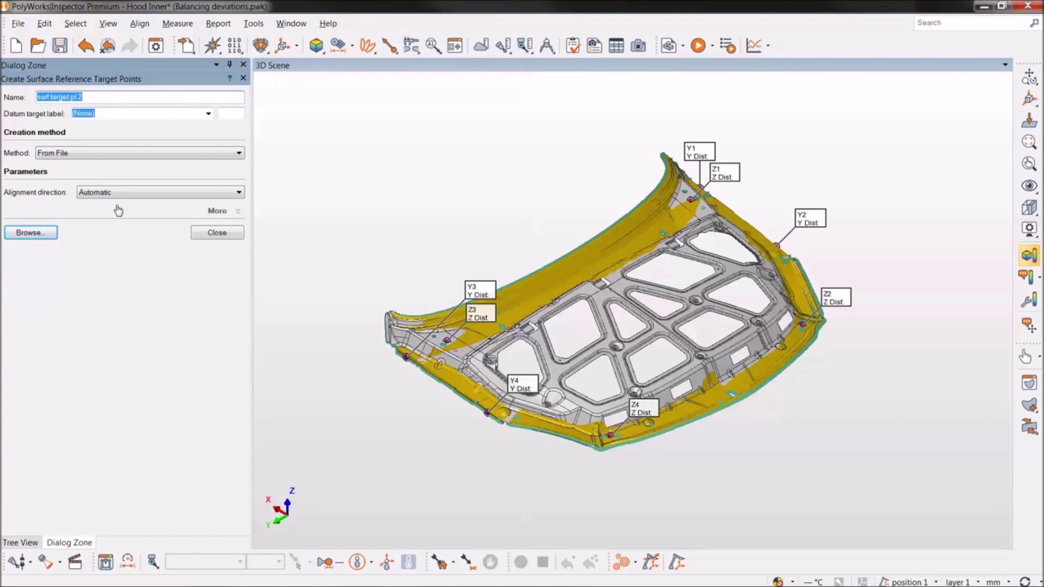
left_click(213, 234)
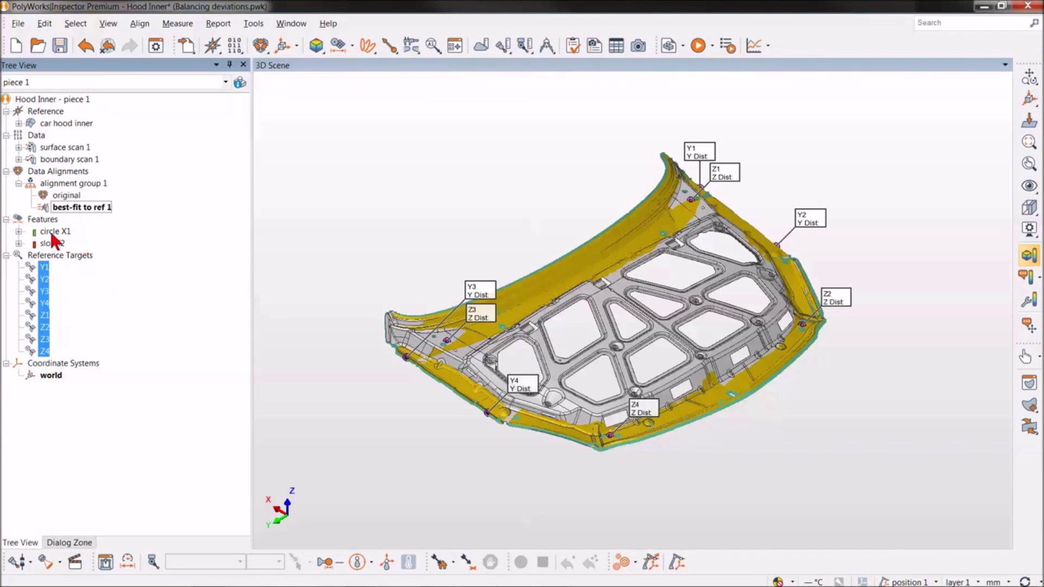
Create feature reference target points from the nominal primitives of circle X1 and slot X2, with names starting at X1 and only the X alignment direction.
mouse_move(53, 238)
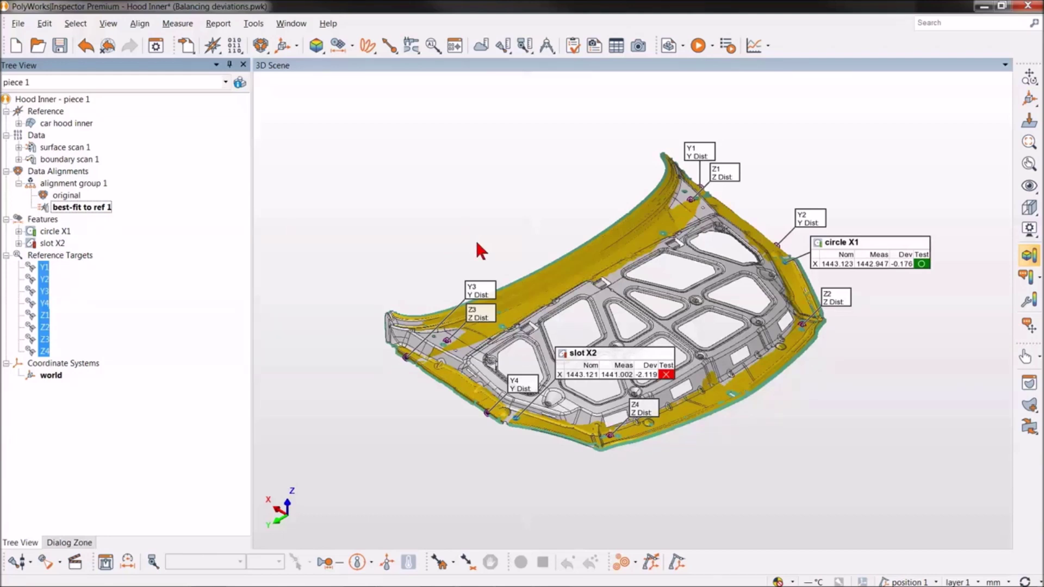
left_click(60, 232)
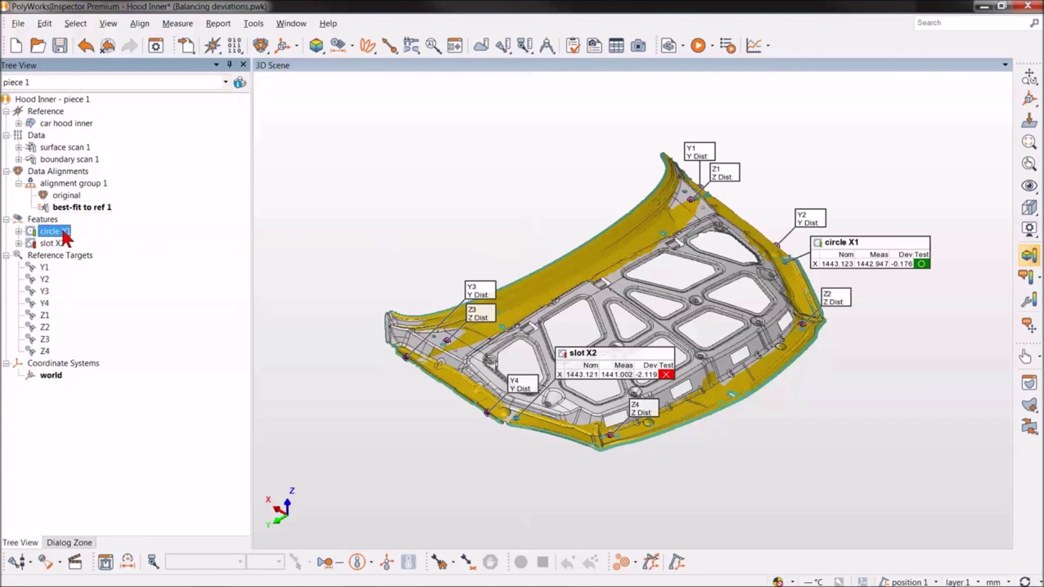
left_click(55, 243, "shift")
left_click(431, 54)
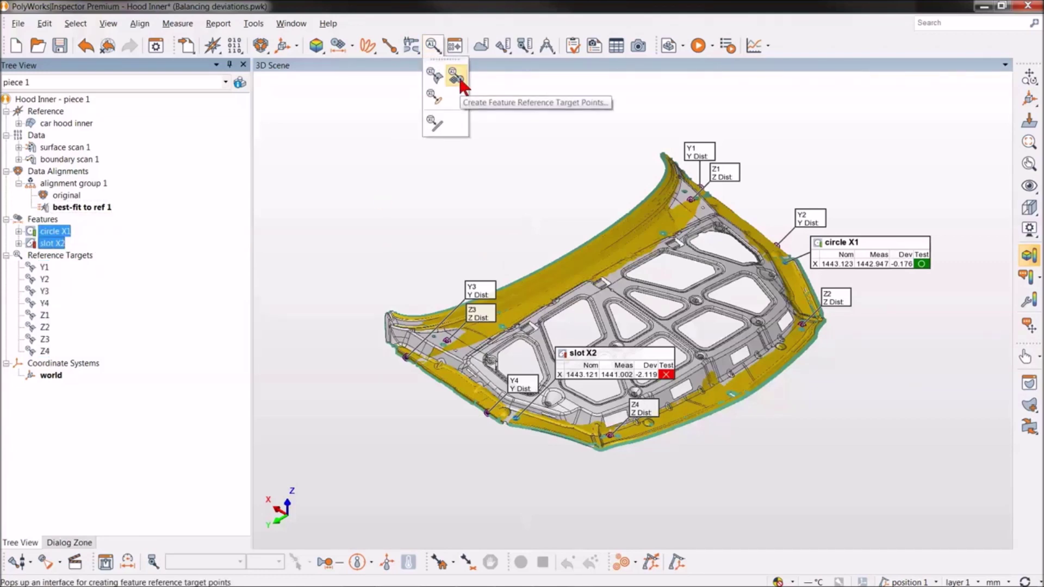
left_click(456, 76)
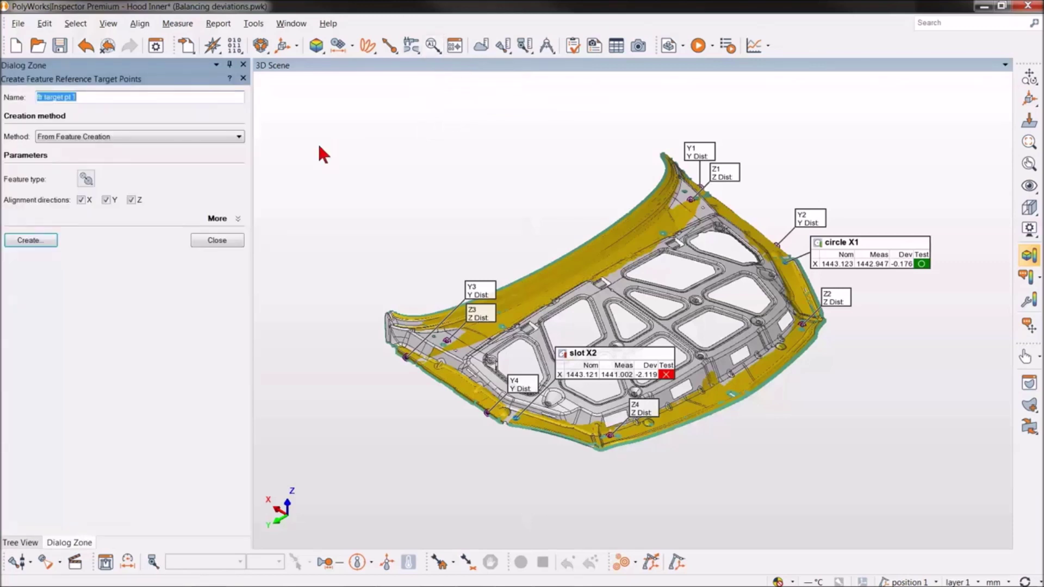
left_click_drag(98, 99, 2, 99)
type("X1")
left_click(95, 136)
left_click(91, 169)
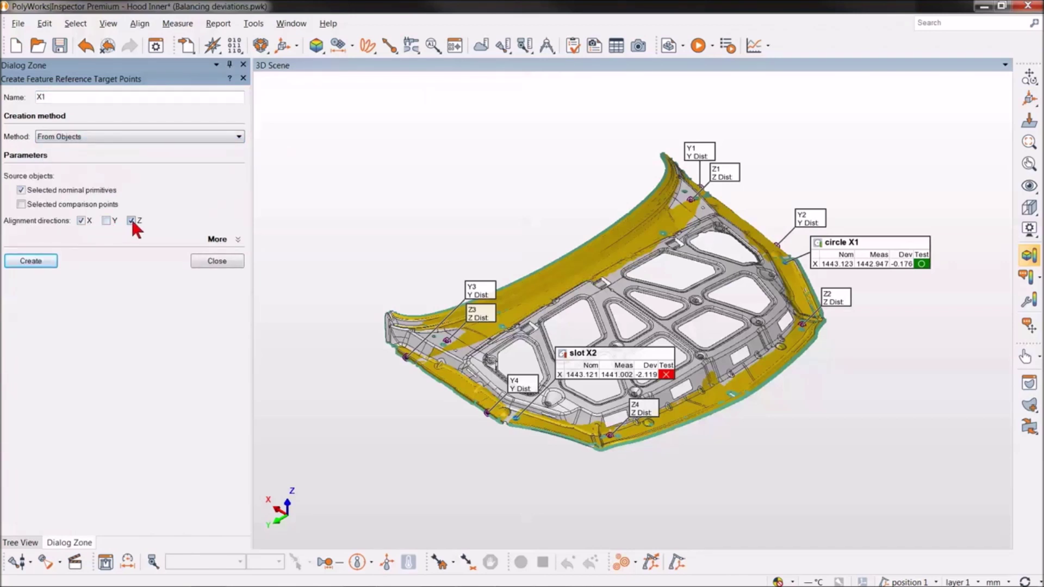
left_click(31, 259)
left_click(213, 260)
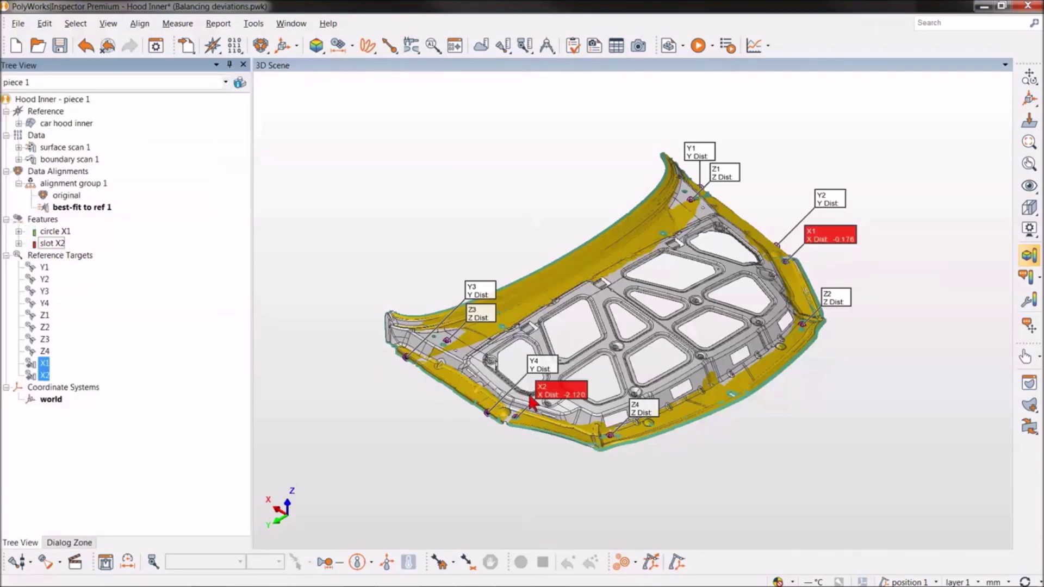
Align the data on all the Y, Z and X reference targets using Align Reference Targets.
mouse_move(581, 405)
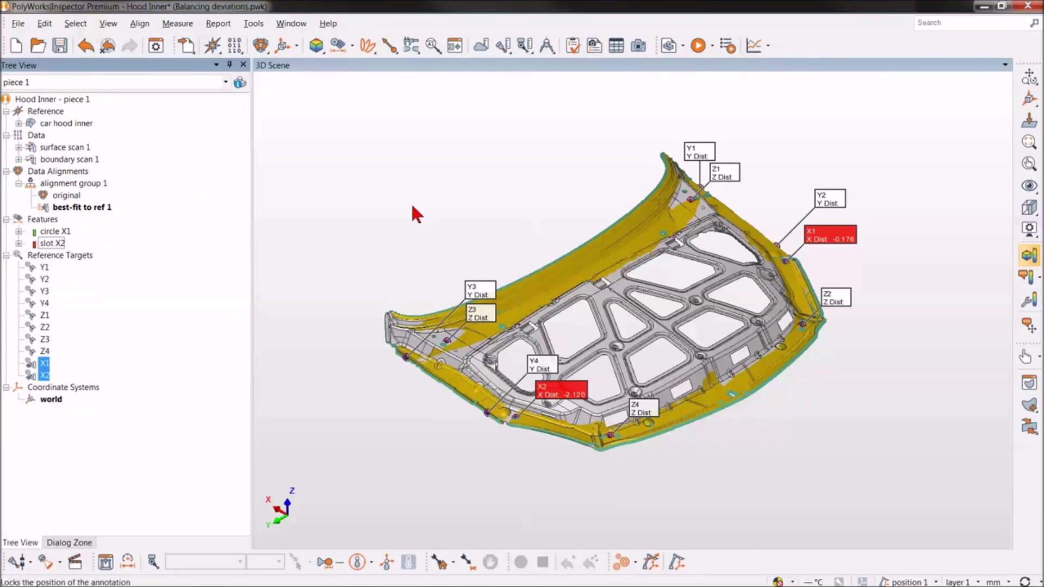
left_click(57, 255)
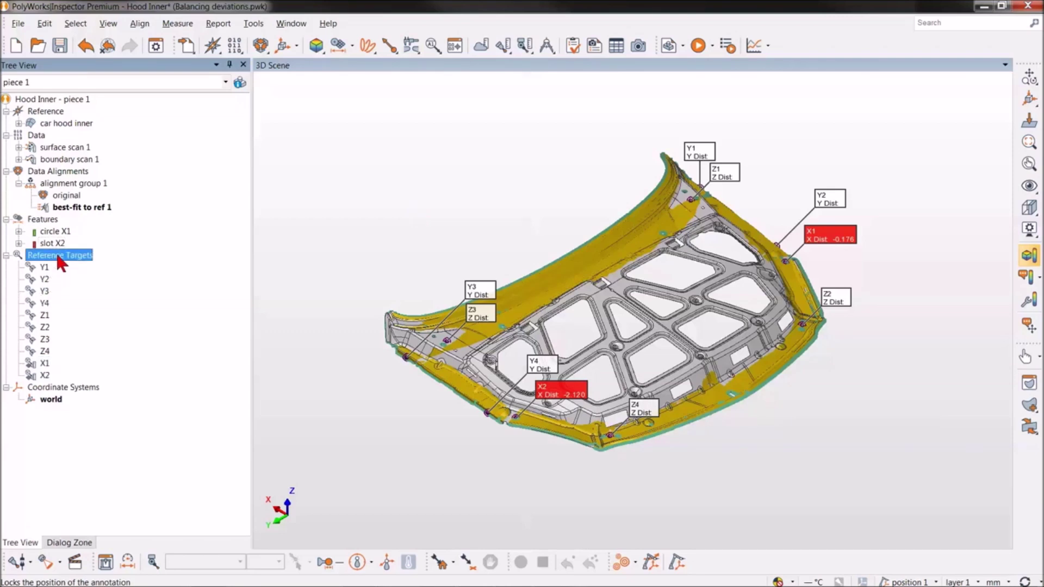
left_click(261, 48)
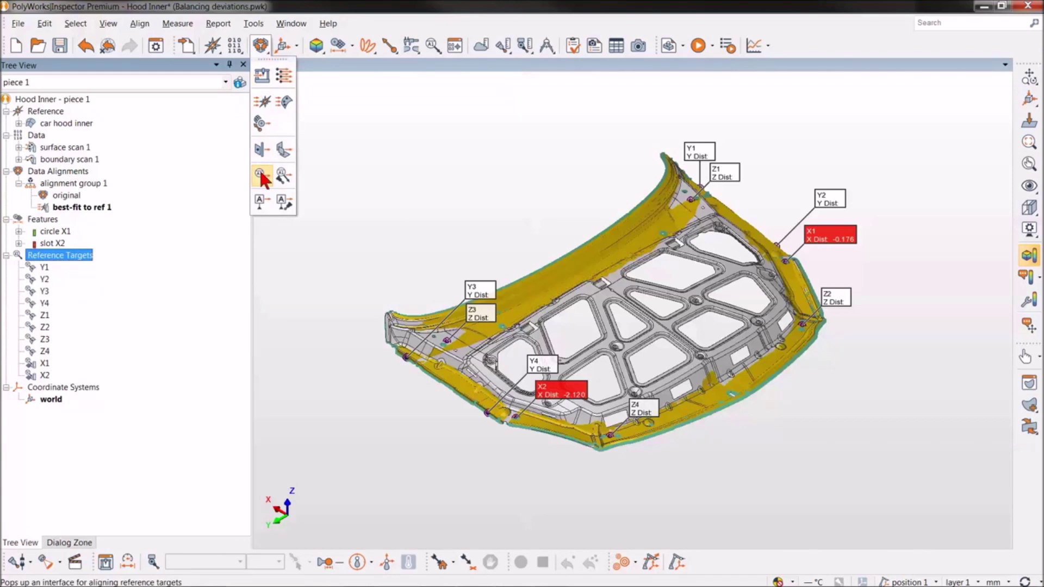
left_click(262, 179)
left_click(31, 348)
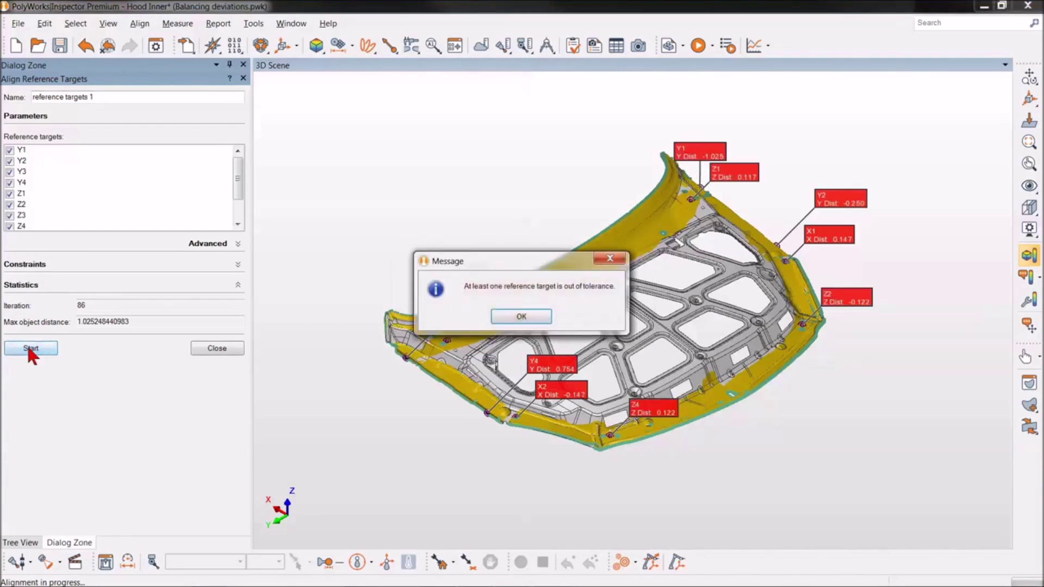
left_click(523, 320)
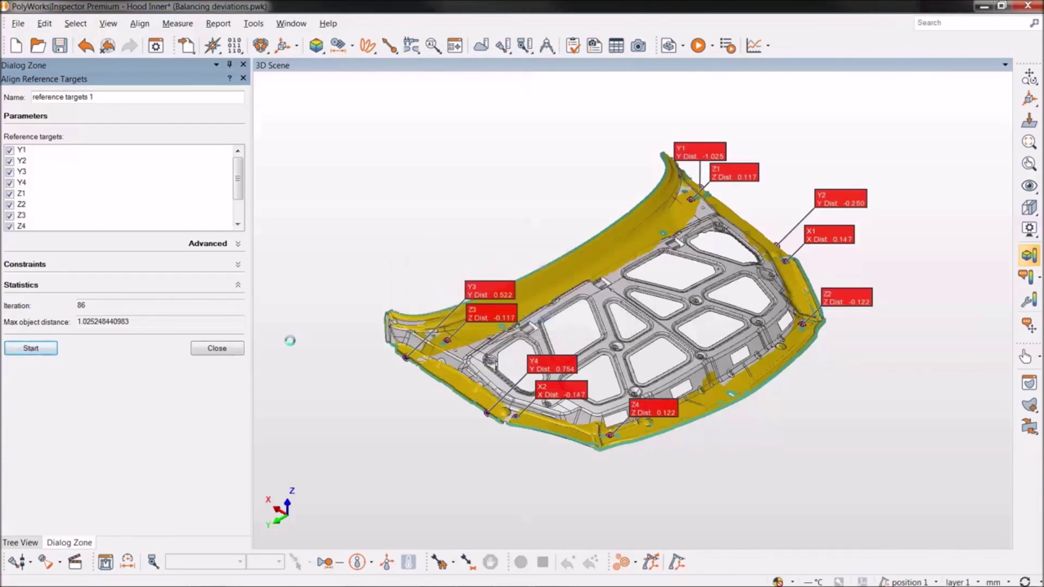
left_click(235, 351)
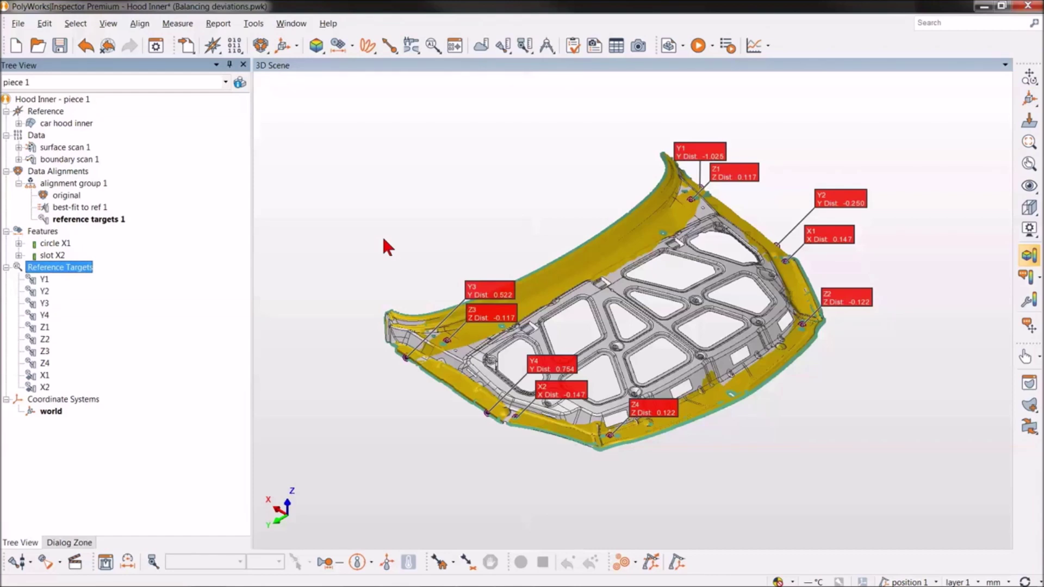
Hide all reference targets and display only Y1, Y2, Y3 and Y4 with their annotations.
middle_click(61, 267)
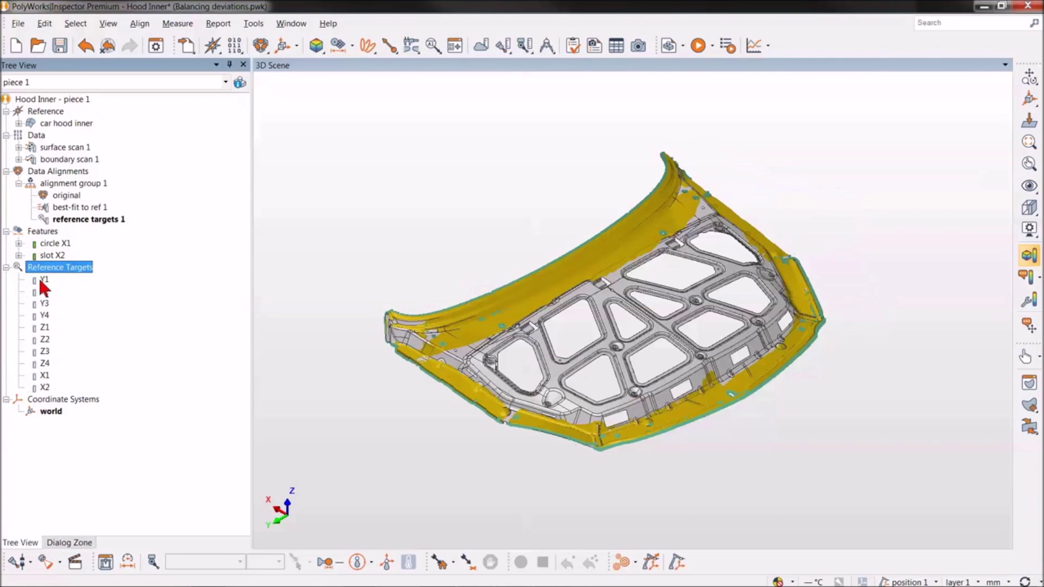
middle_click(39, 278)
middle_click(41, 291)
middle_click(46, 304)
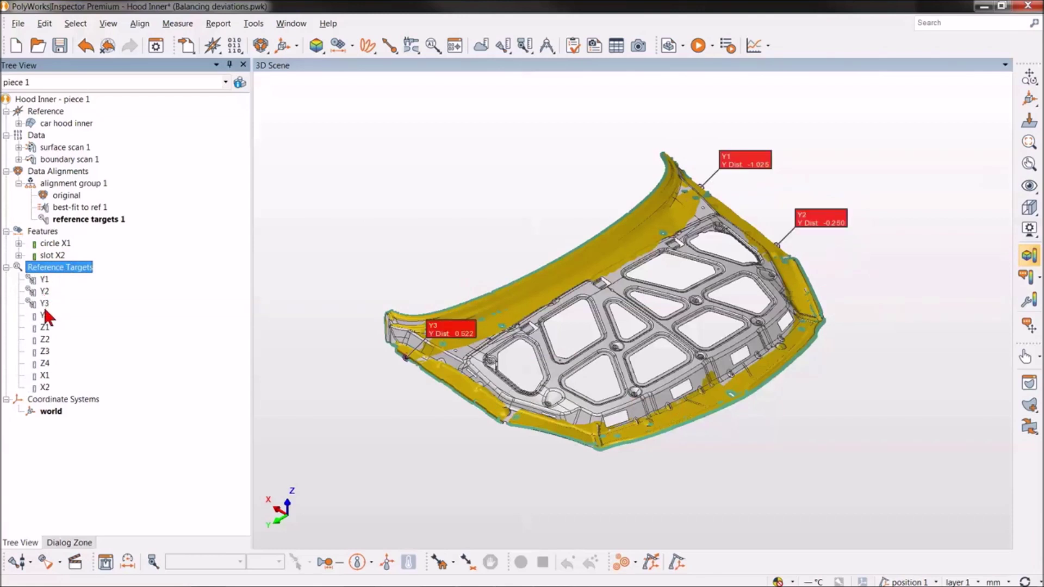
middle_click(42, 314)
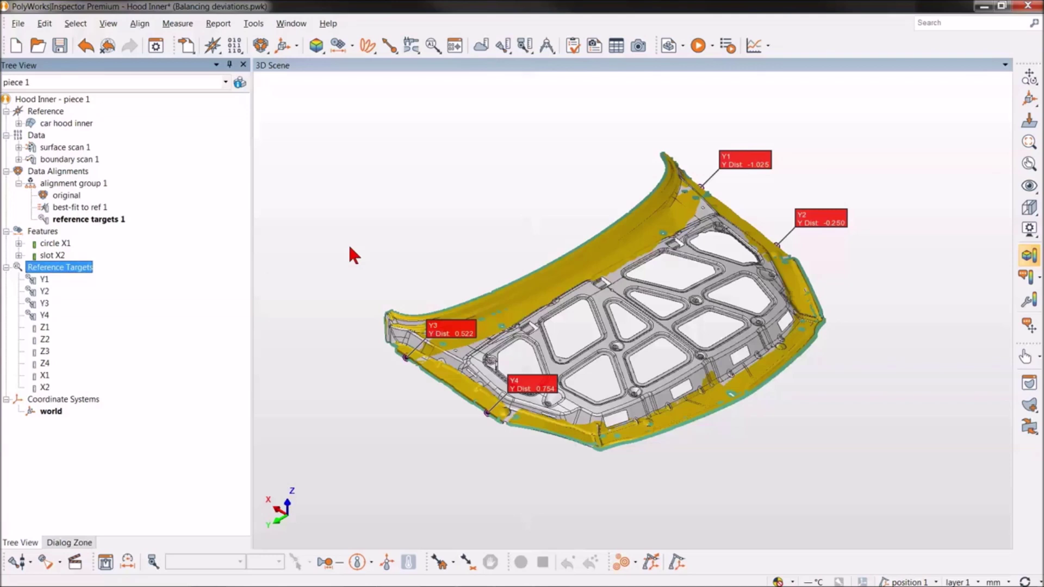
mouse_move(473, 339)
left_click(761, 172)
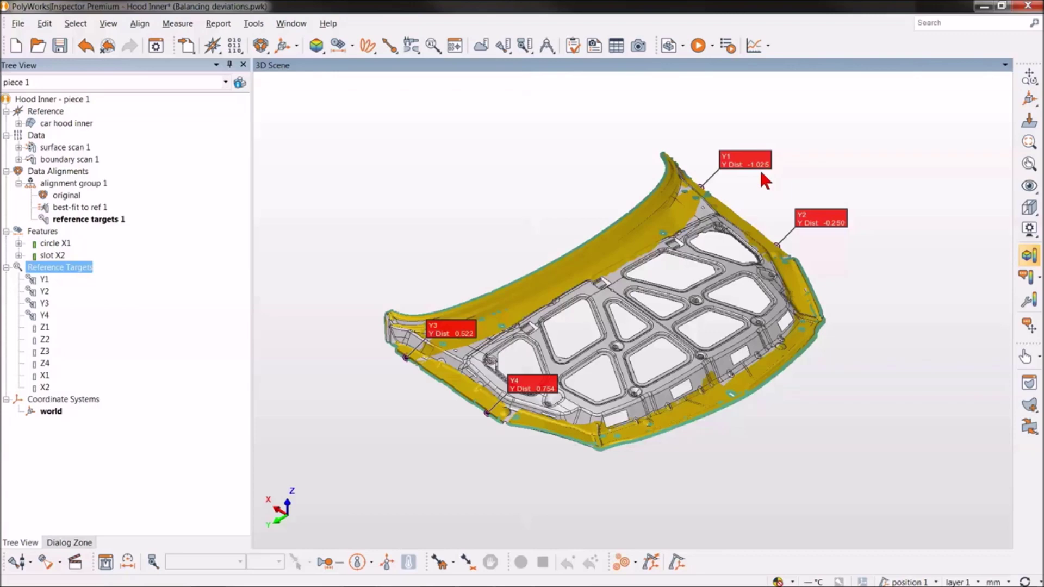
Switch to Windows Photo Viewer and study the hood figures showing targets Y1 to Y4 and midpoints Y1-3 and Y2-4, then return to PolyWorks Inspector.
left_click(498, 530)
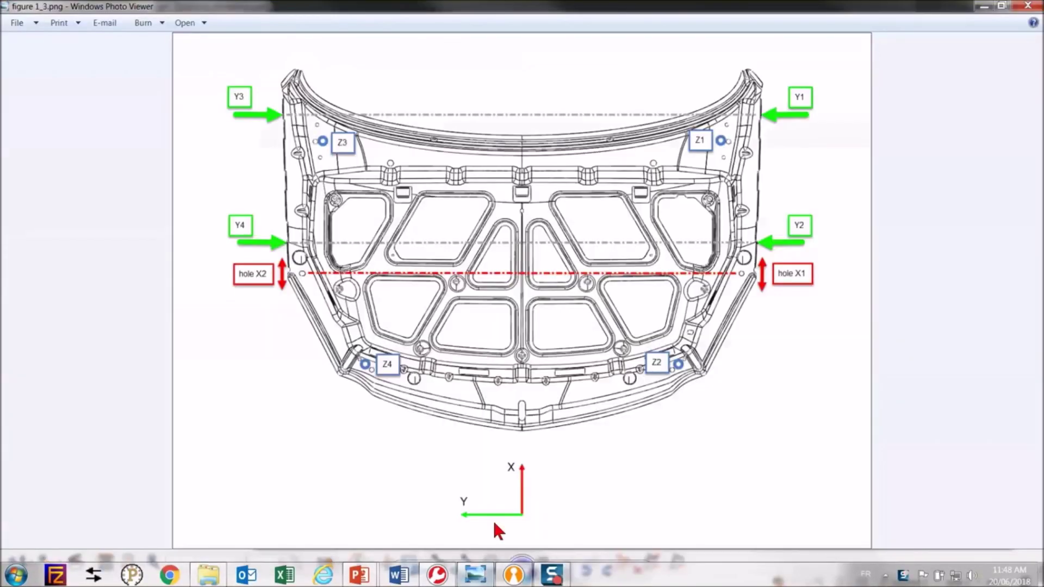
left_click(553, 570)
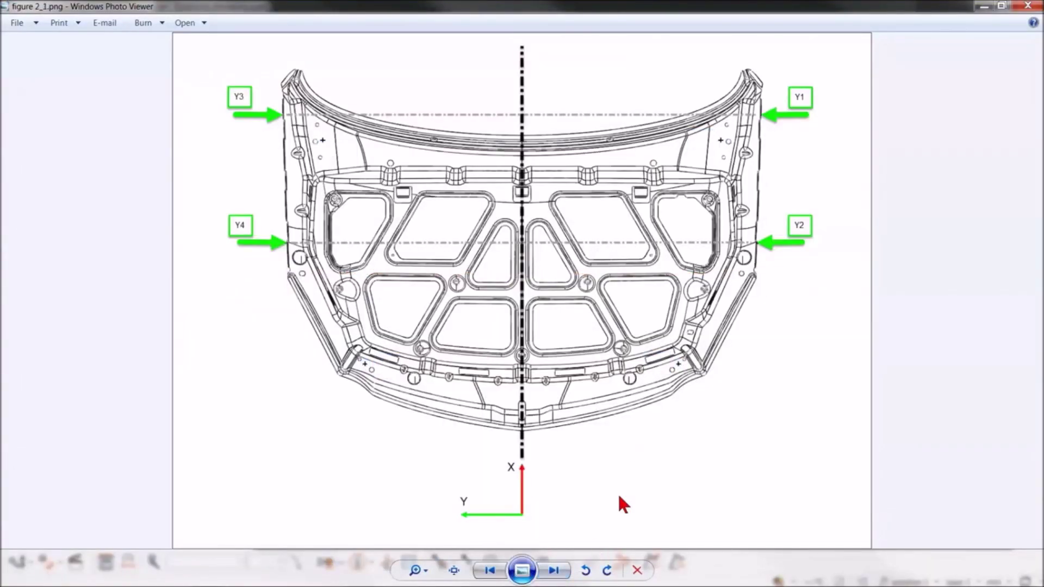
key("ctrl")
key("ctrl")
left_click(557, 570)
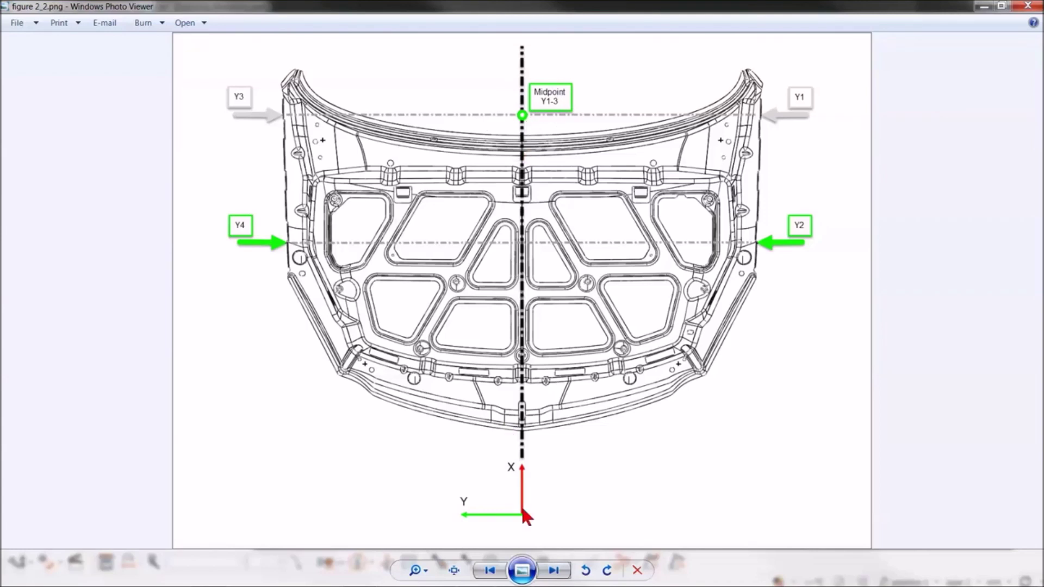
left_click(553, 571)
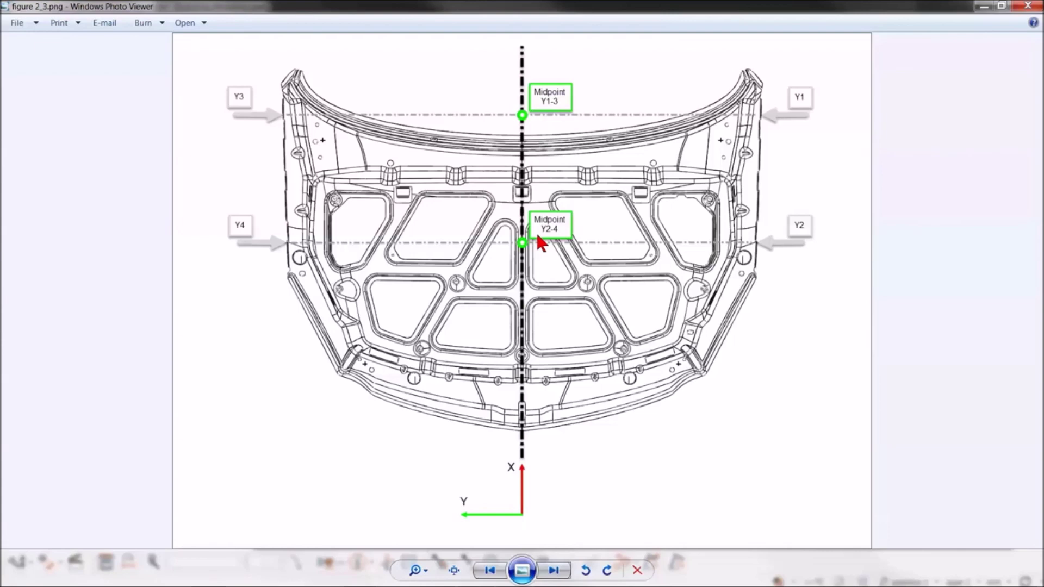
left_click(983, 6)
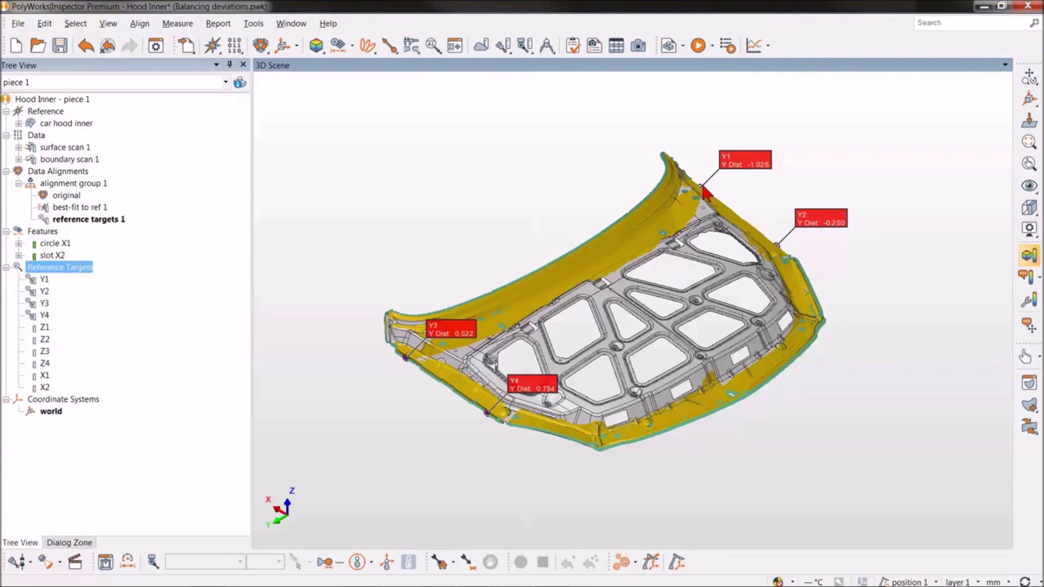
Set up a numerical two-endpoint caliper using reference target Y1 as its first endpoint.
left_click(410, 44)
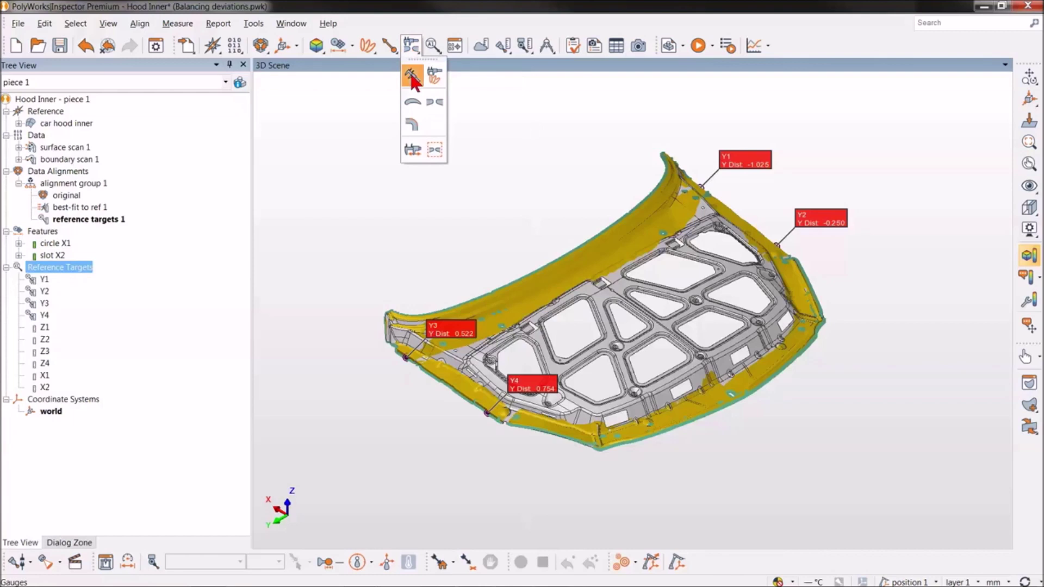
left_click(412, 78)
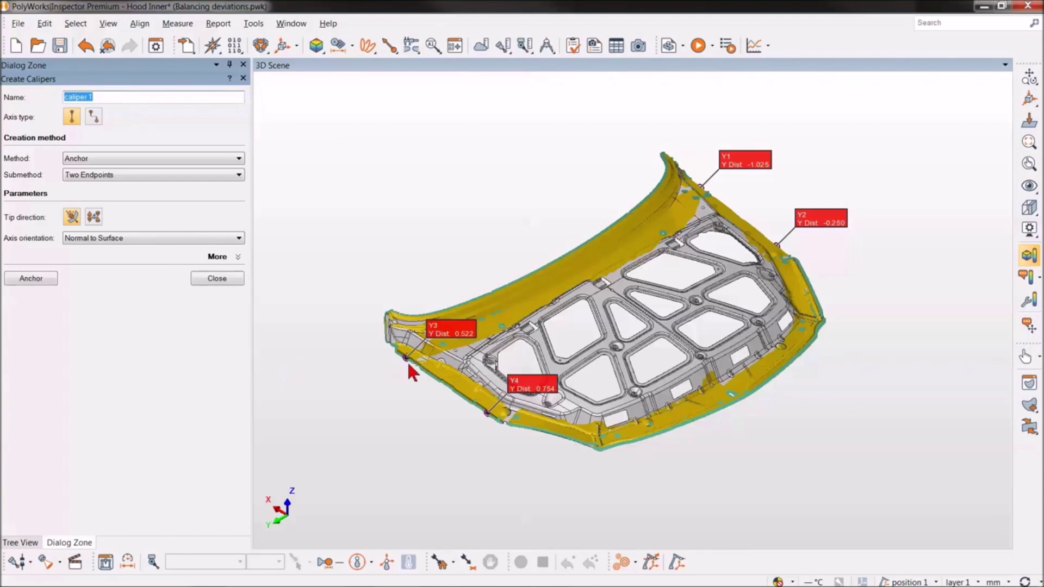
left_click(239, 158)
left_click(207, 178)
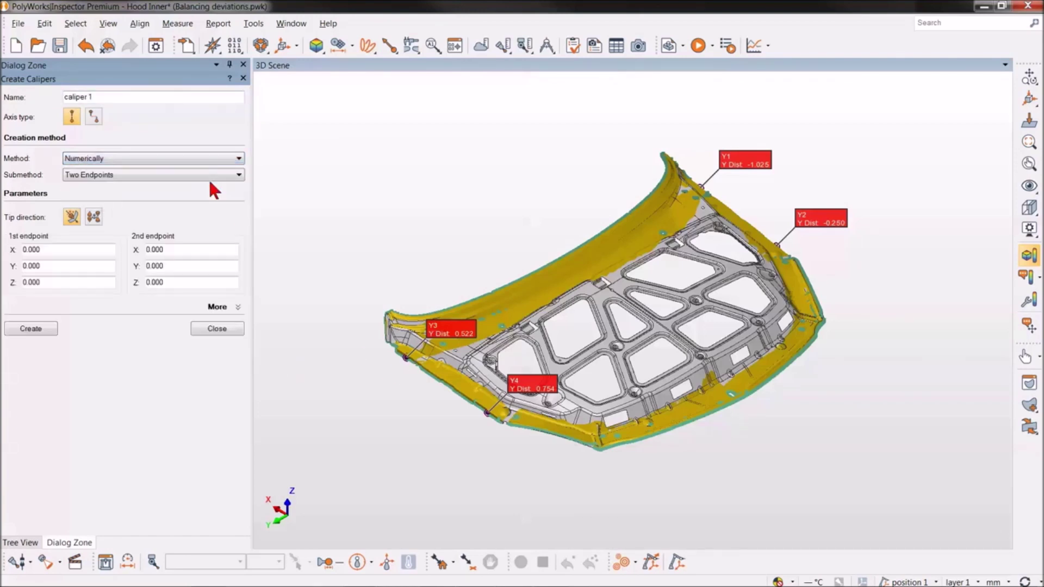
left_click(24, 543)
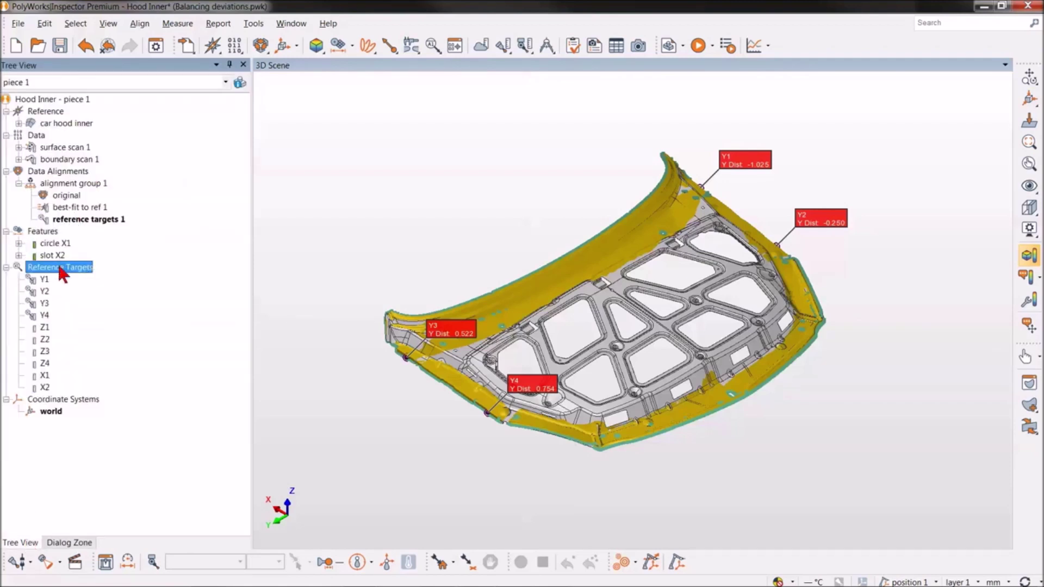
left_click(43, 280)
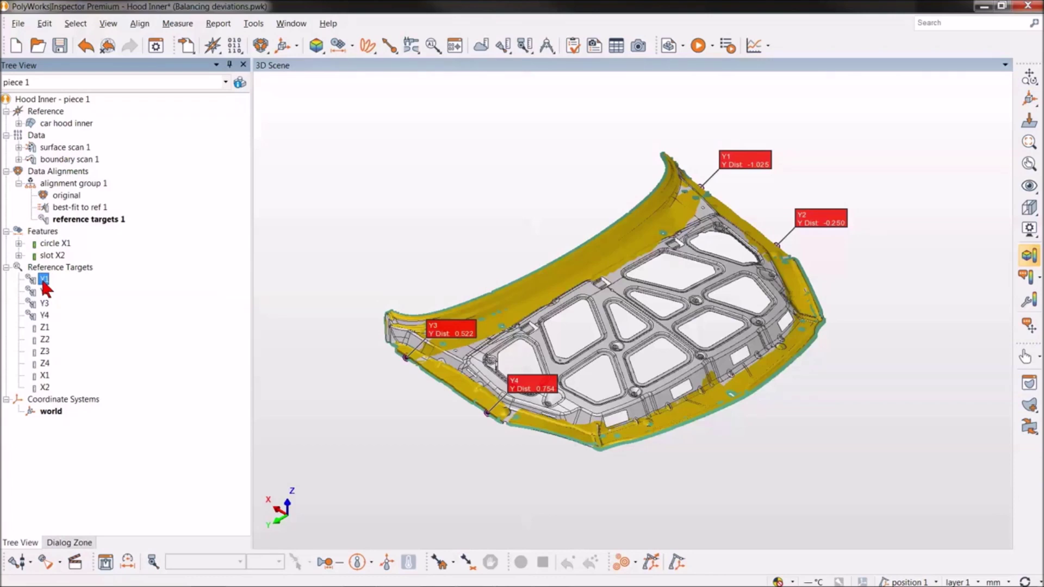
left_click(67, 543)
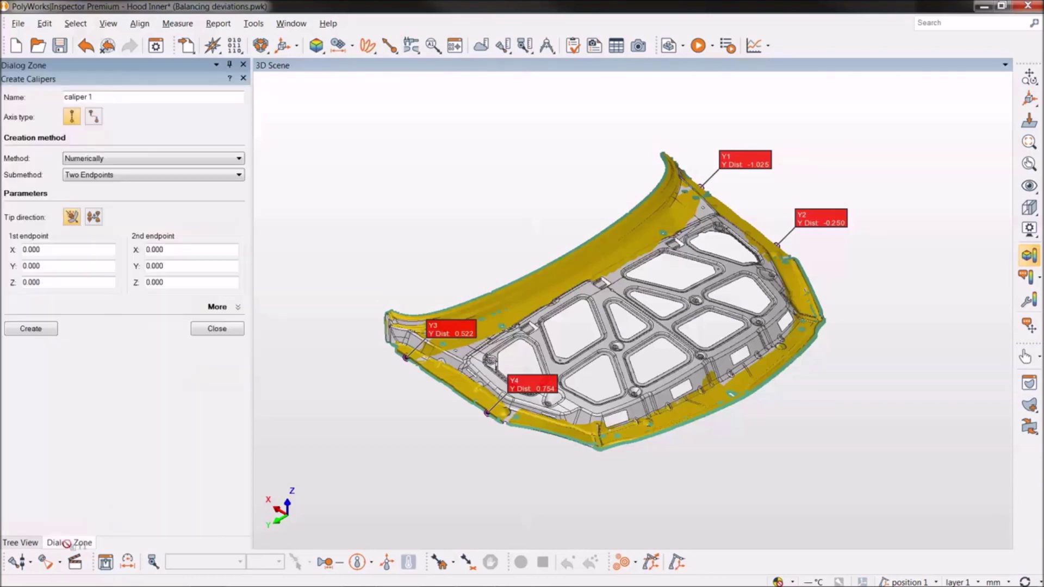
left_click_drag(67, 543, 74, 267)
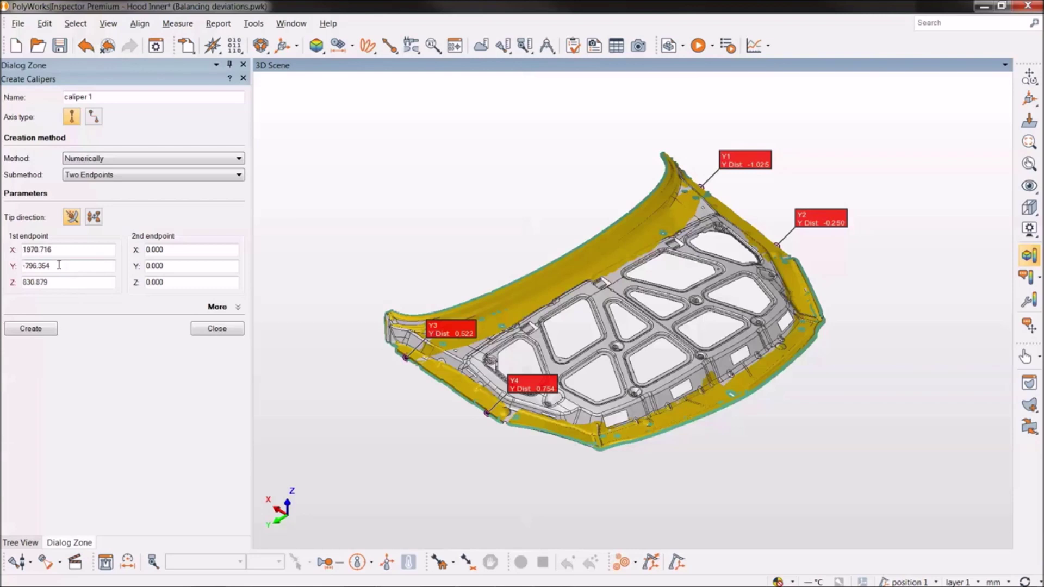
Create the caliper with reference target Y3 as its second endpoint, and hide targets Y1 and Y3.
left_click(20, 543)
left_click(40, 303)
left_click_drag(38, 305, 181, 266)
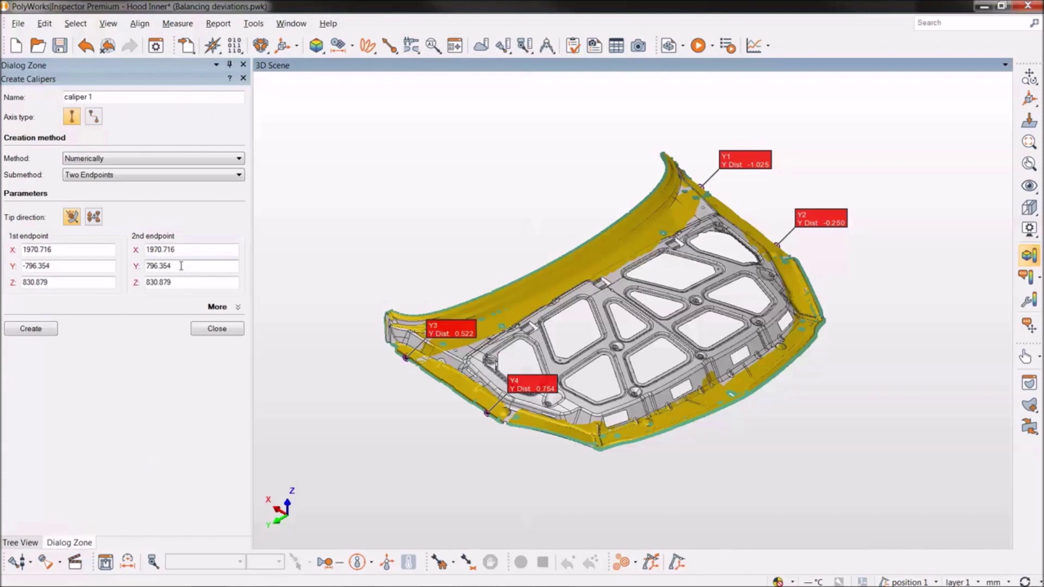
left_click(28, 329)
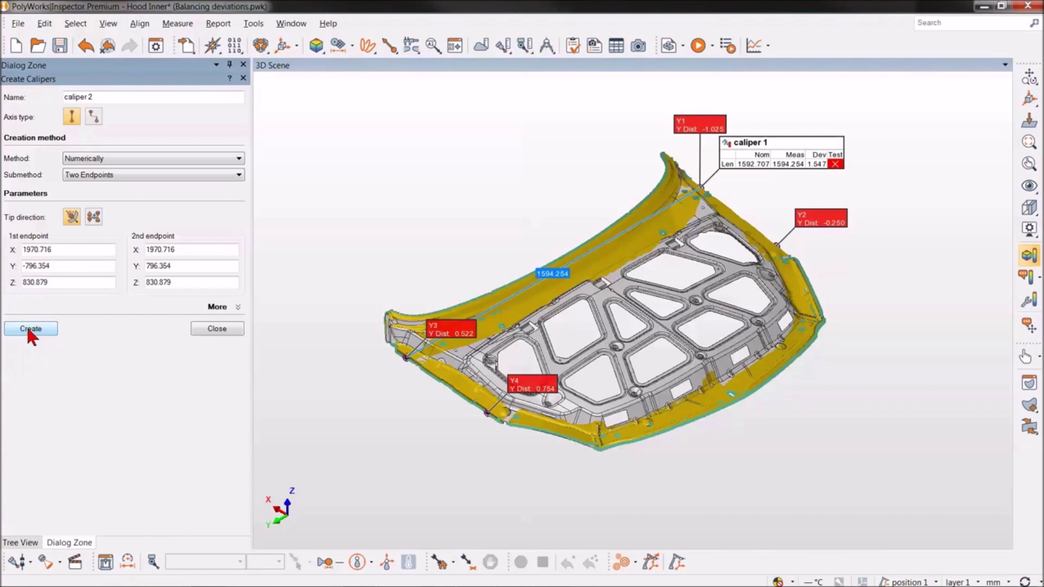
left_click(214, 329)
middle_click(43, 315)
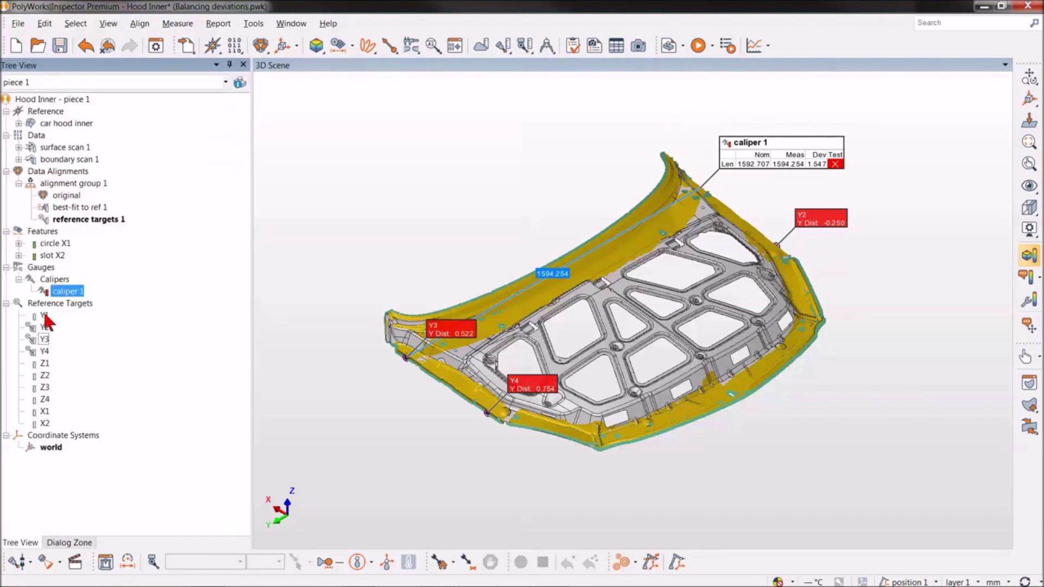
middle_click(44, 339)
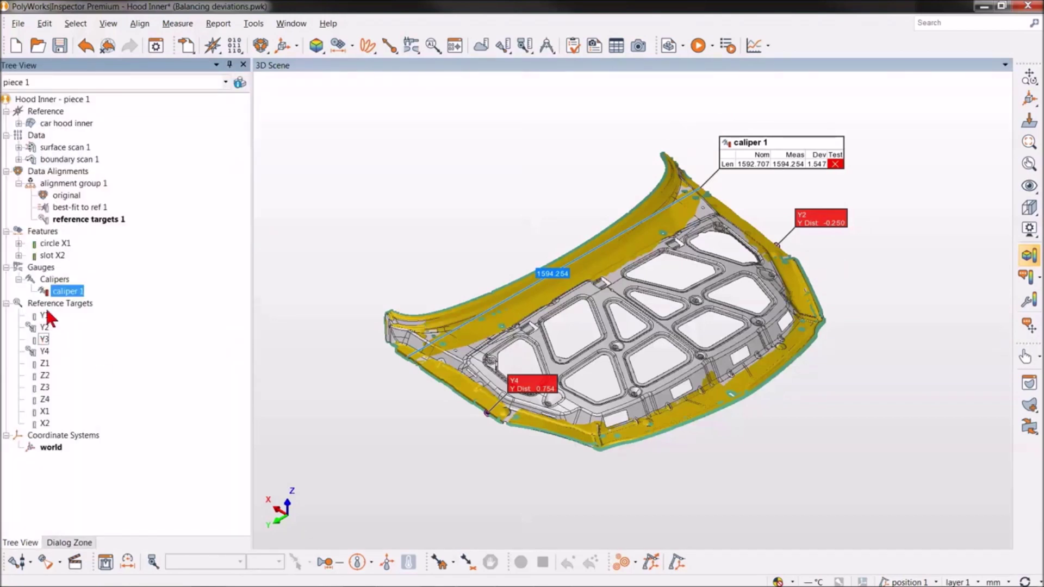
Create a point feature at the midpoint of caliper 1 using the From Objects method and Calipers submethod, with dependencies enabled.
left_click(336, 43)
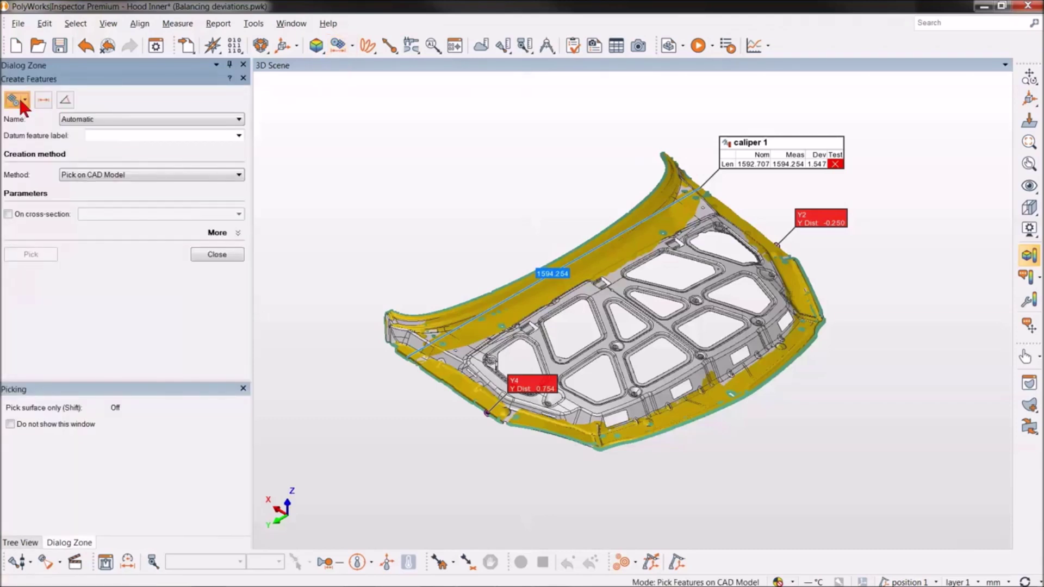
left_click(22, 100)
left_click(31, 123)
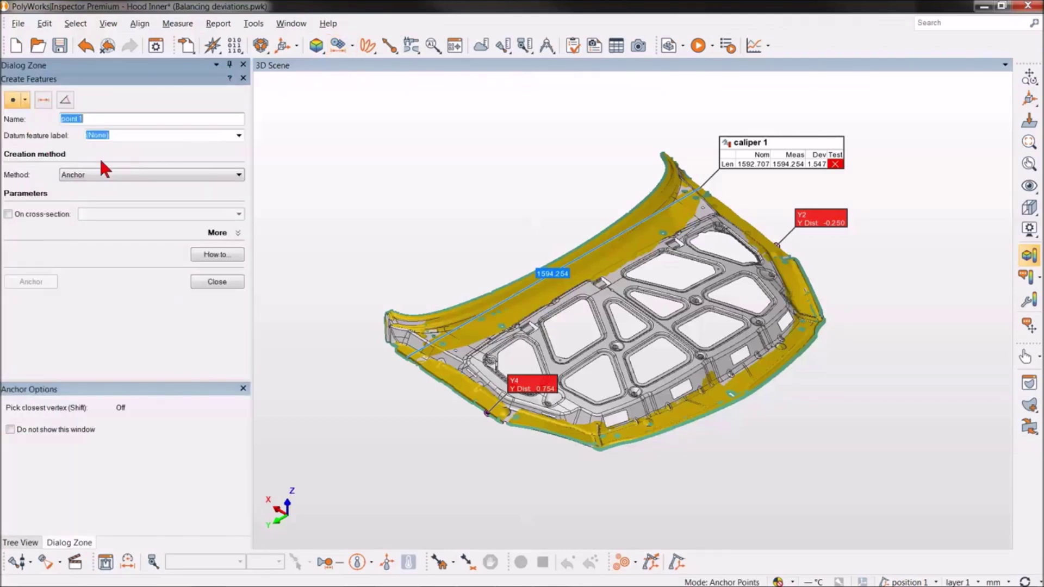
left_click(100, 174)
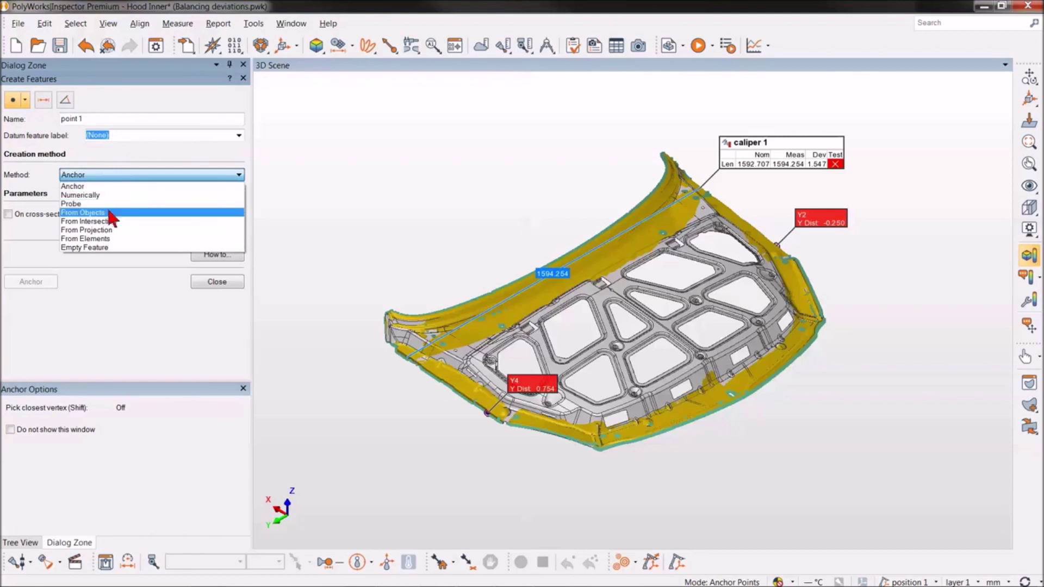
left_click(108, 212)
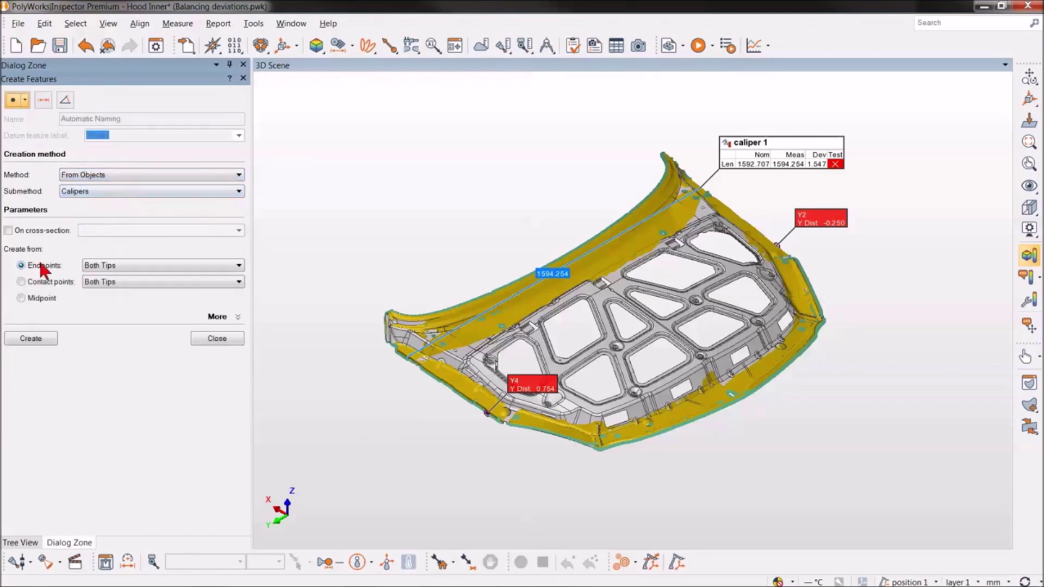
left_click(20, 298)
left_click(231, 318)
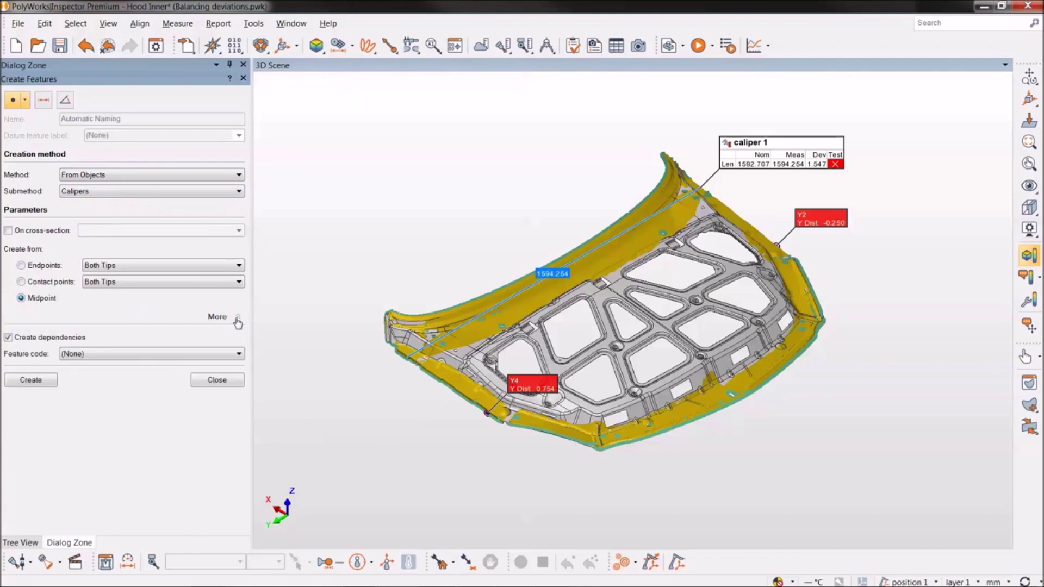
left_click(87, 338)
left_click(223, 318)
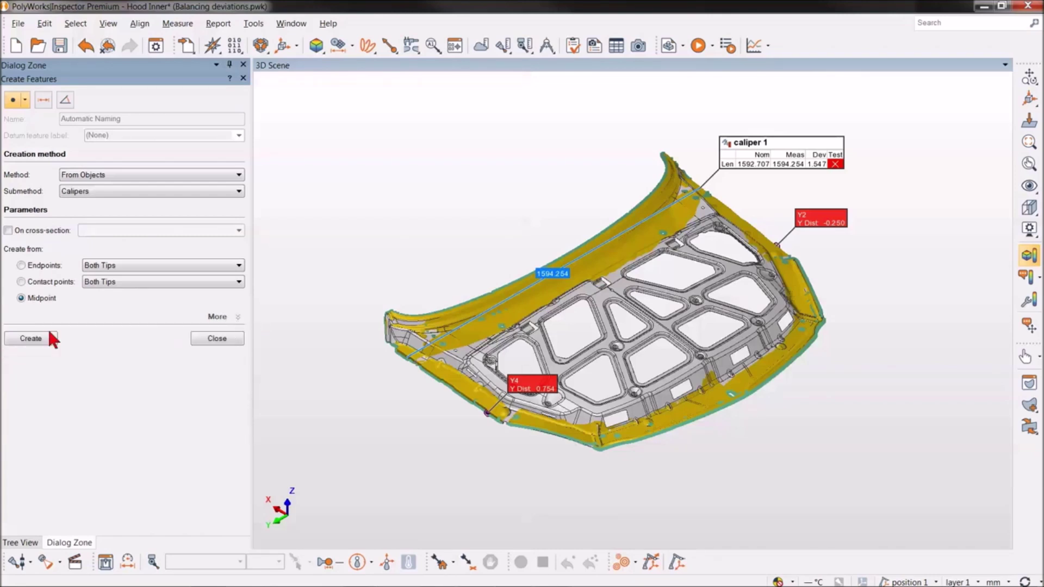
left_click(38, 339)
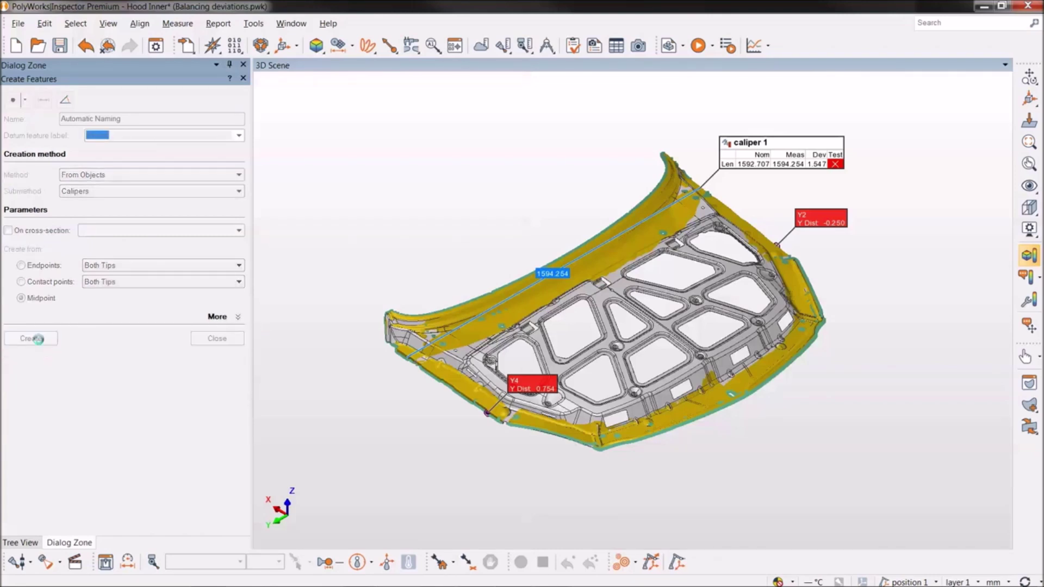
left_click(214, 338)
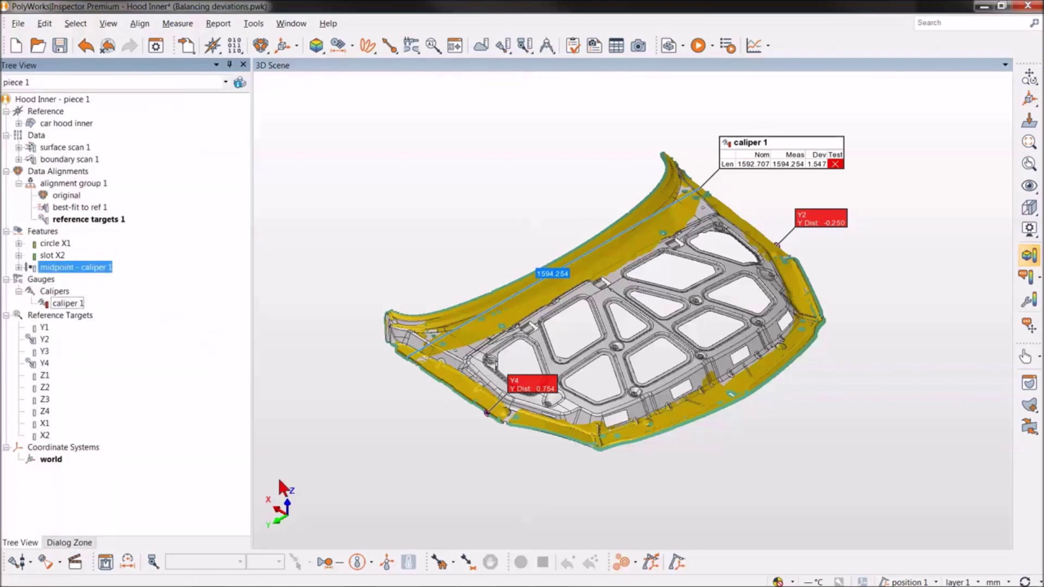
Hide caliper 1 and create feature reference target point Y1-3 from its midpoint's nominal primitive, with only the Y alignment direction.
left_click(284, 511)
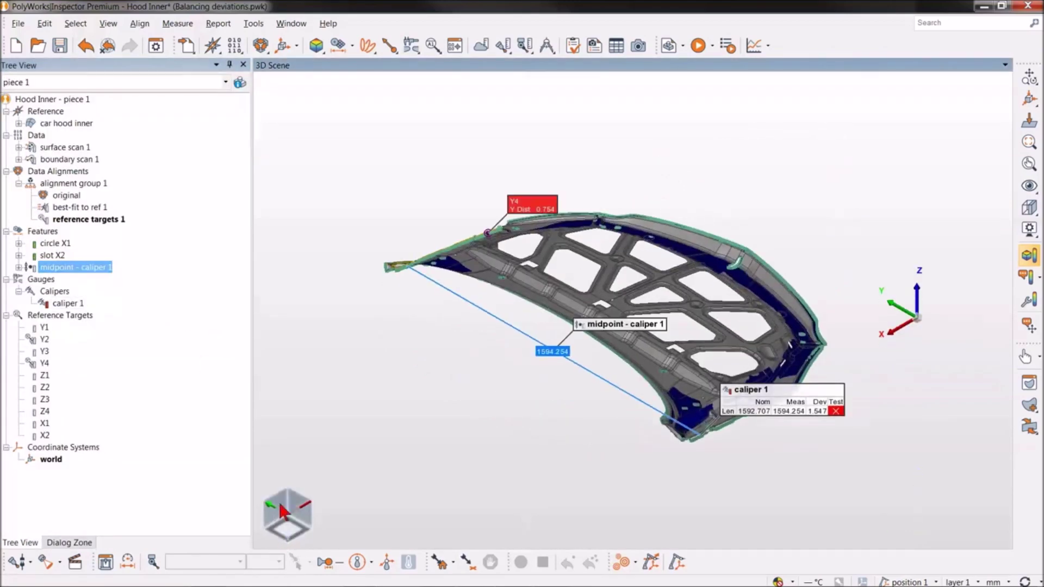
middle_click(55, 307)
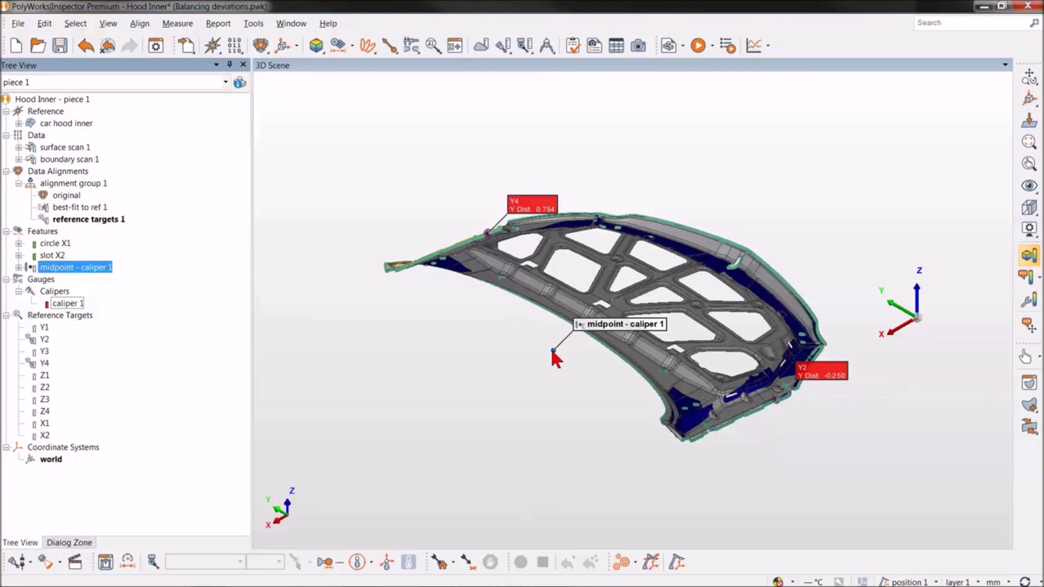
left_click(106, 267)
left_click(433, 46)
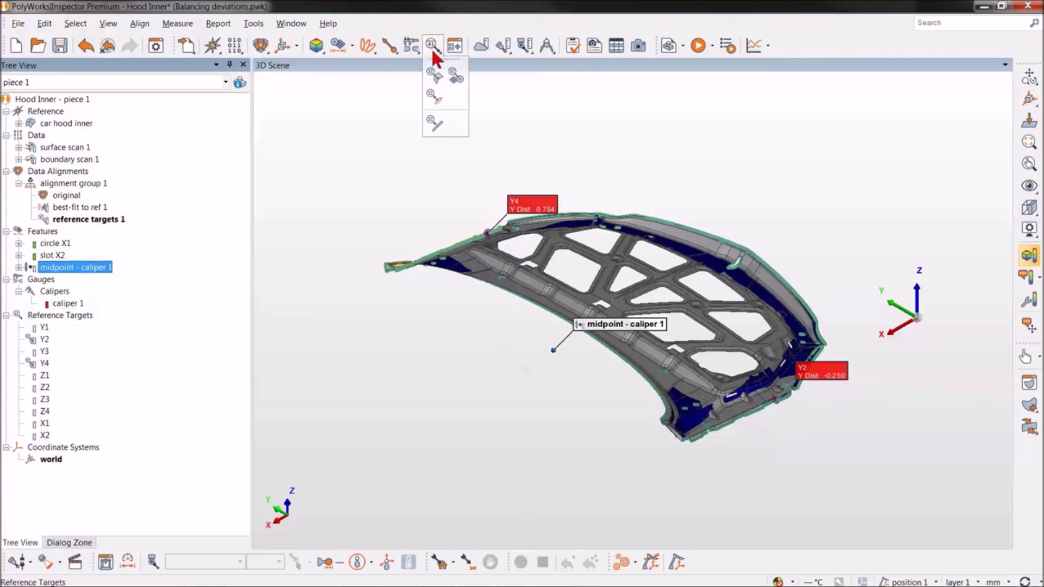
left_click(457, 77)
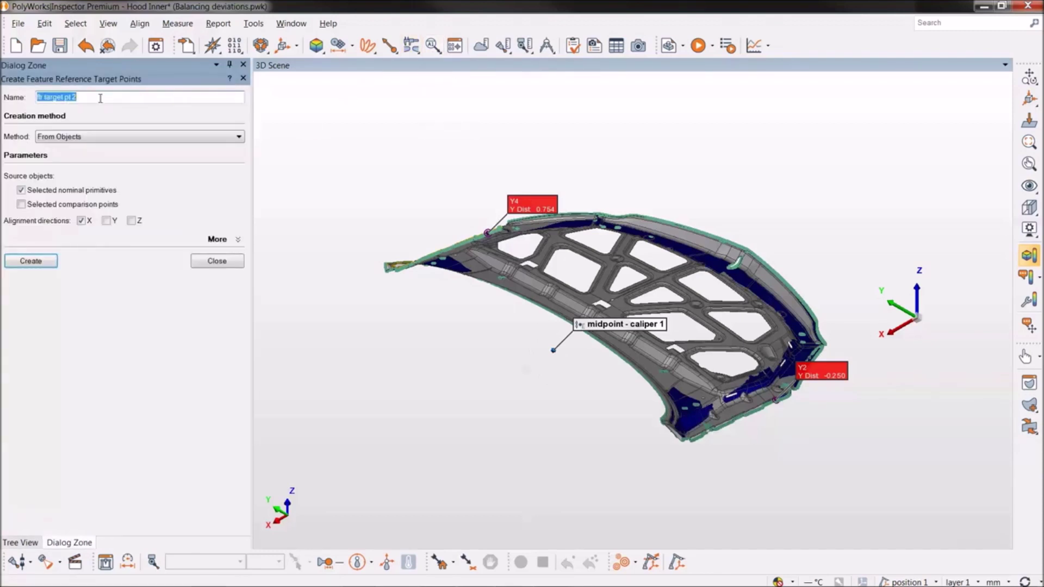
type("Y1-3")
left_click(80, 220)
left_click(106, 220)
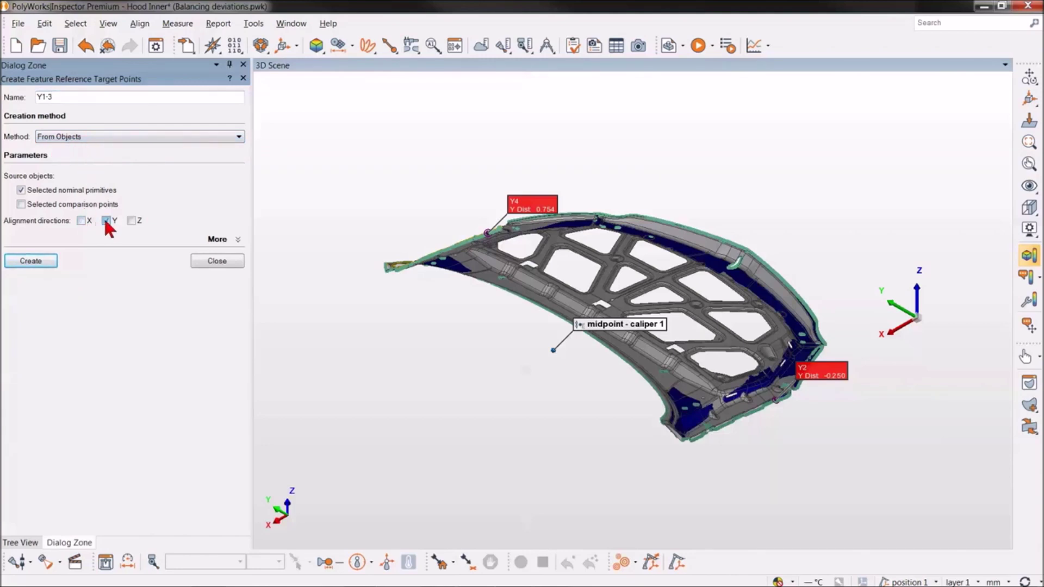
left_click(31, 264)
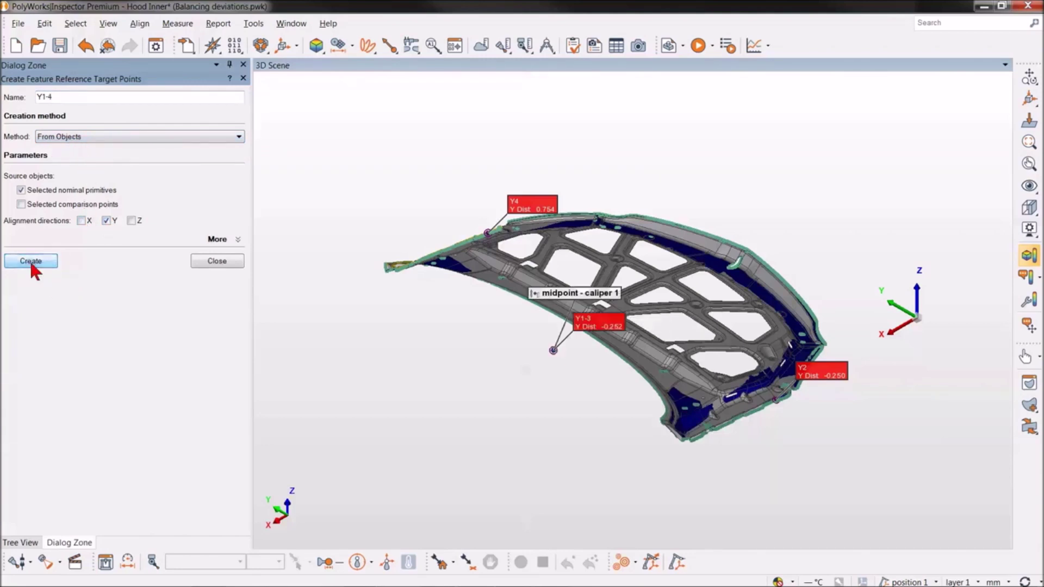
left_click(217, 262)
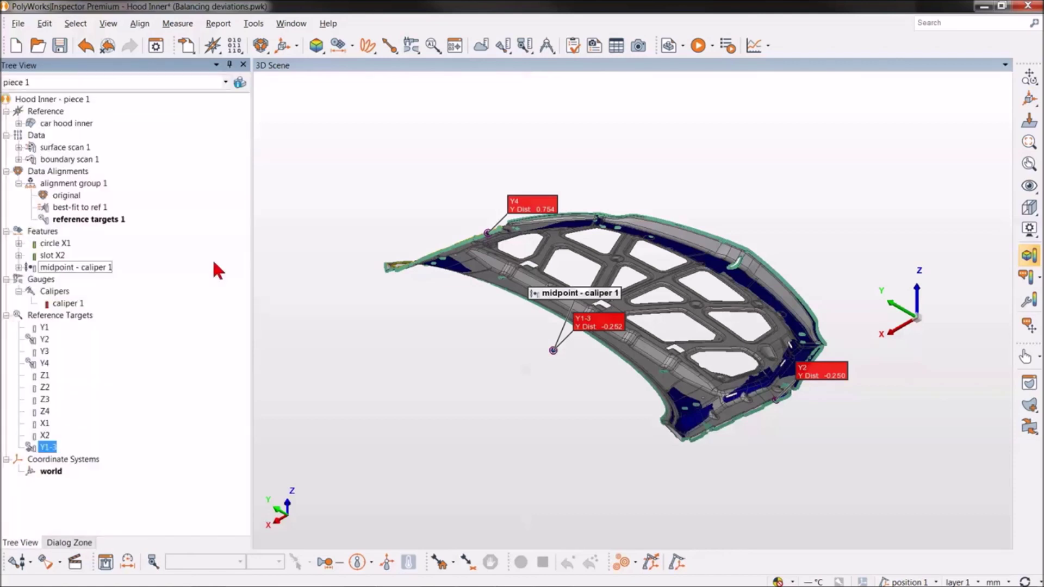
Create a numerical two-endpoint caliper with reference target Y2 as its first endpoint and Y4 as its second.
left_click(287, 508)
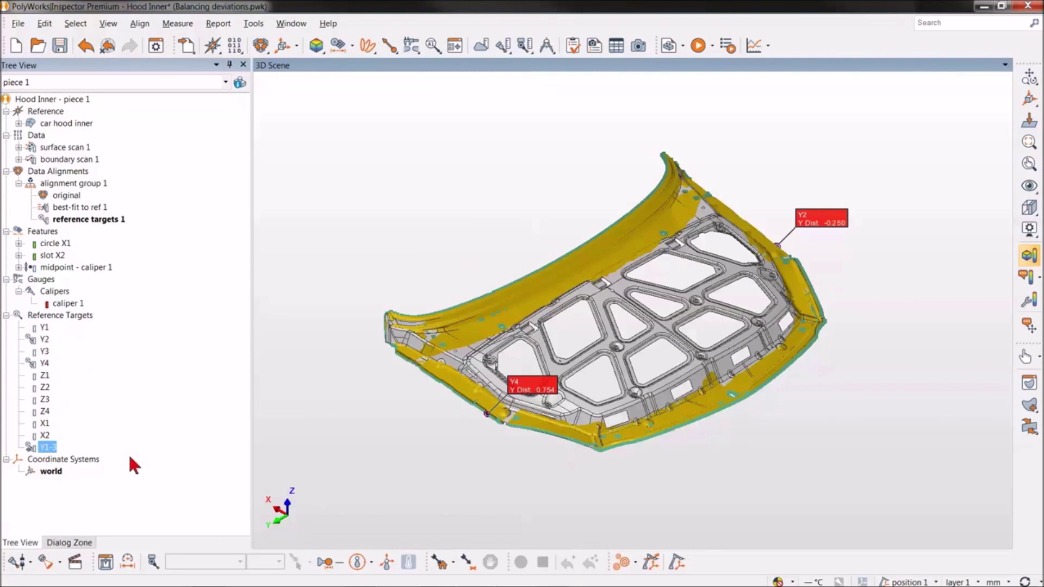
left_click(73, 541)
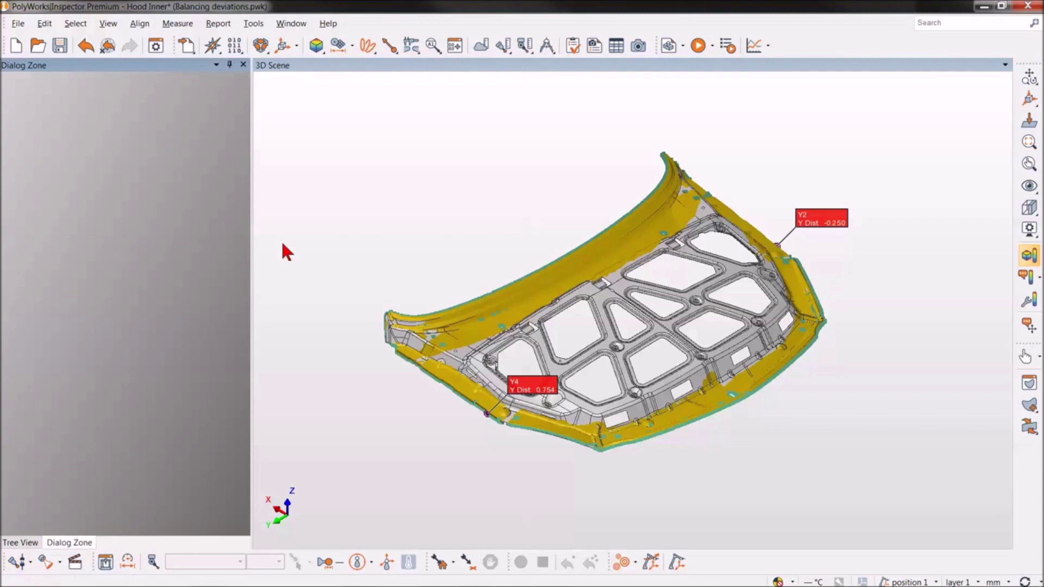
left_click(433, 45)
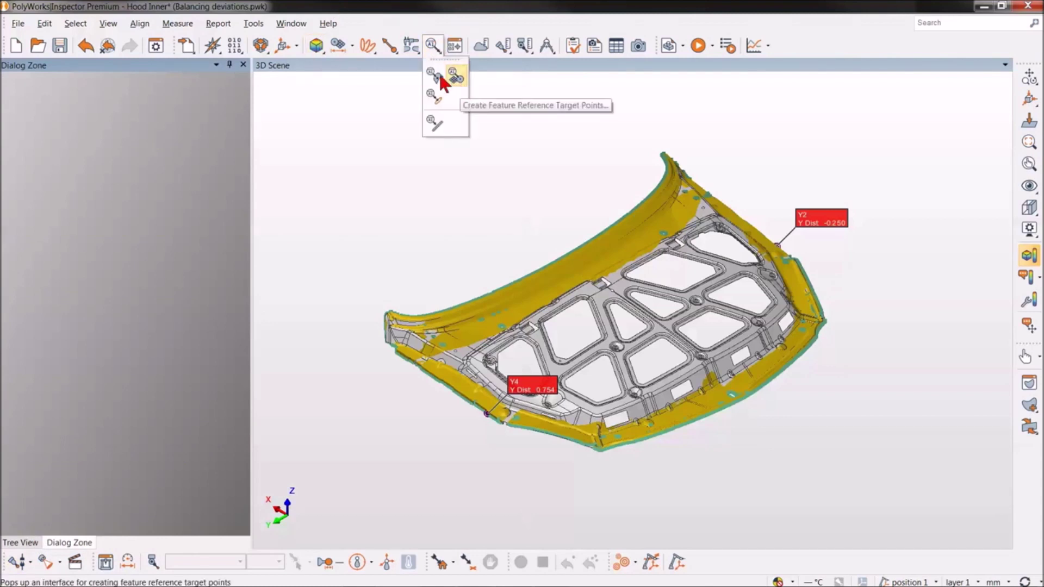
left_click(408, 45)
left_click(417, 76)
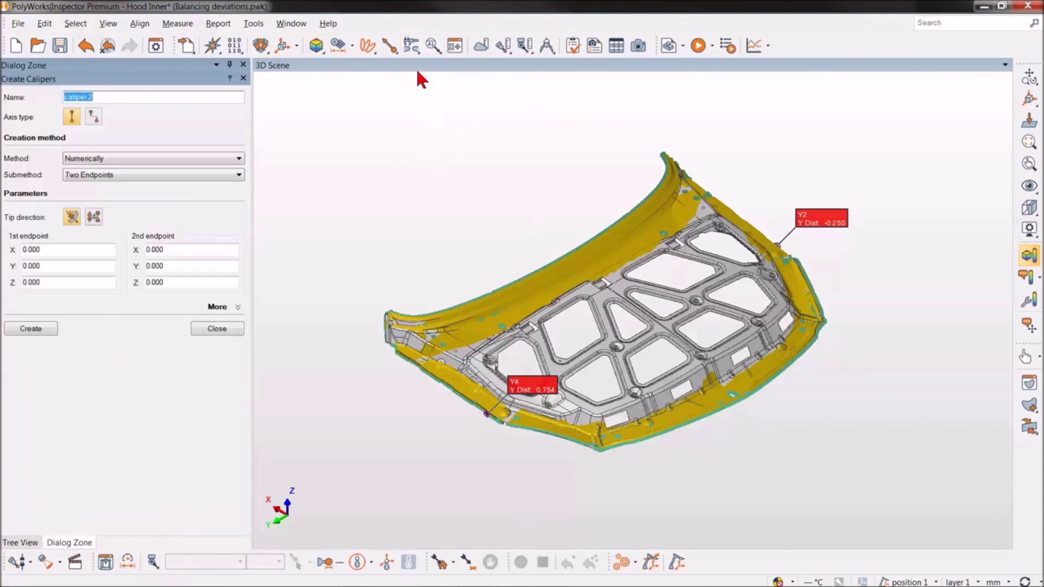
left_click(22, 542)
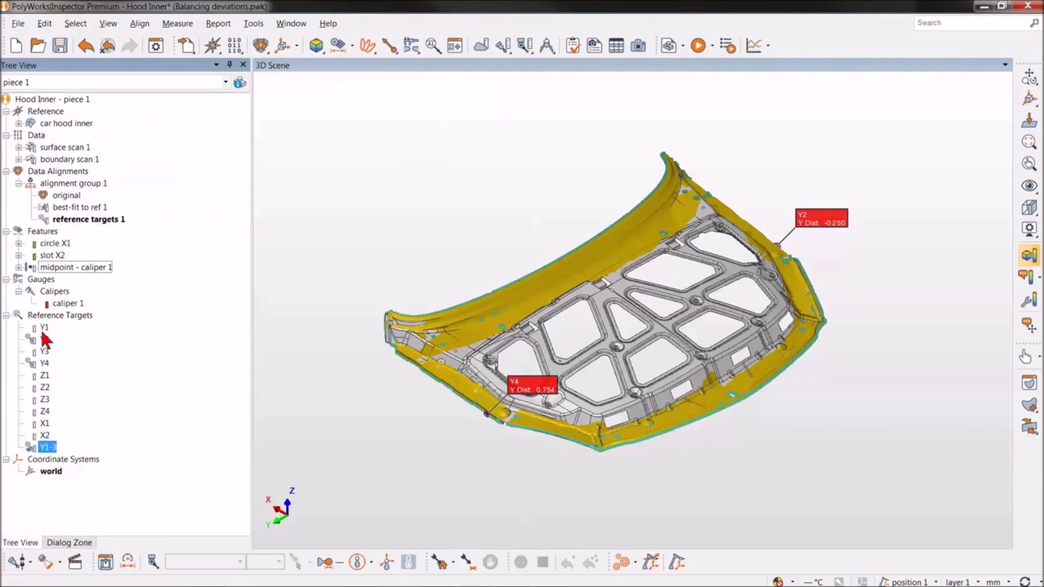
left_click(72, 542)
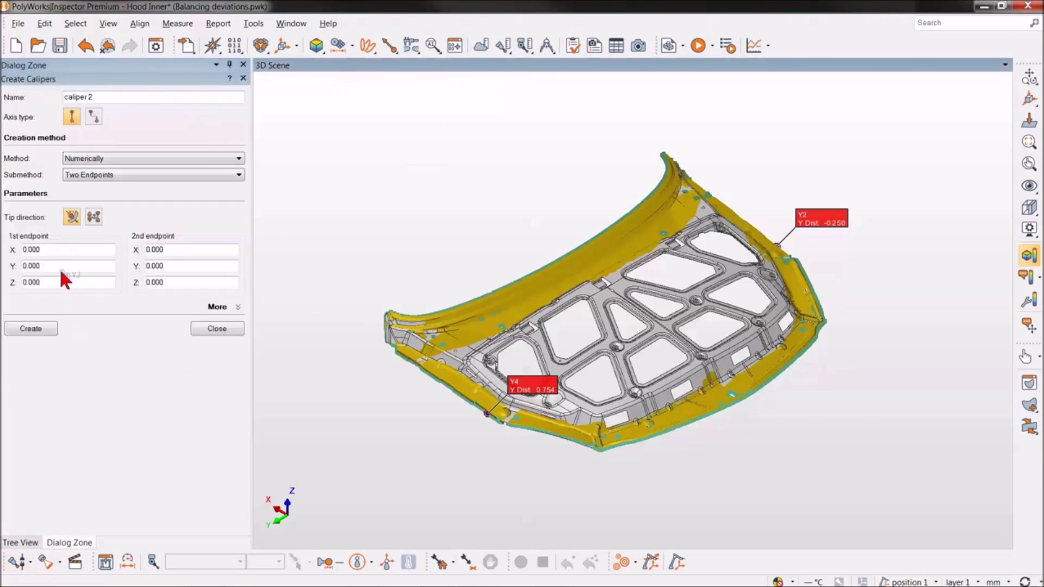
left_click(20, 542)
left_click_drag(43, 363, 175, 263)
left_click(43, 326)
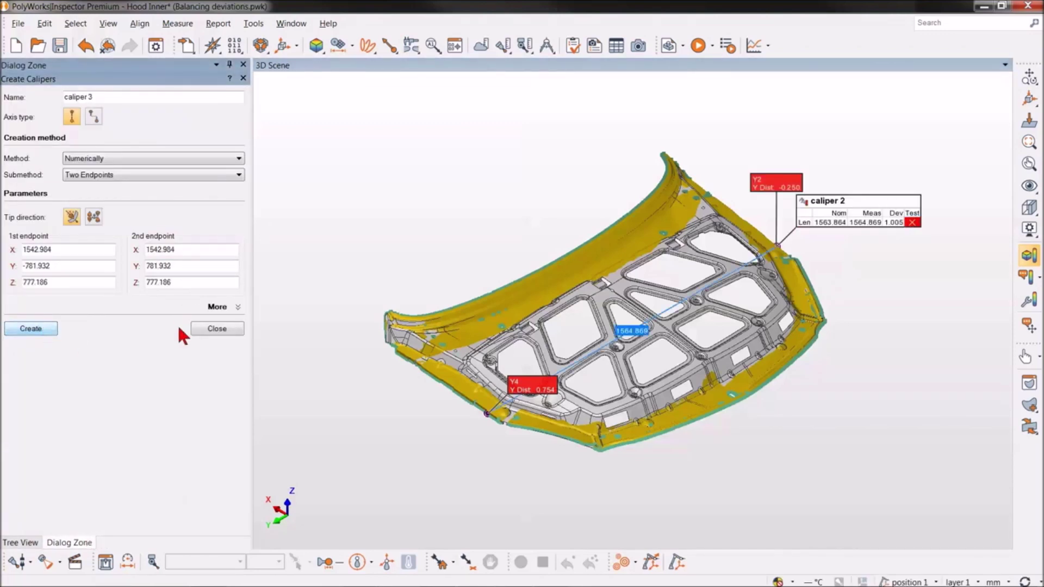
left_click(213, 328)
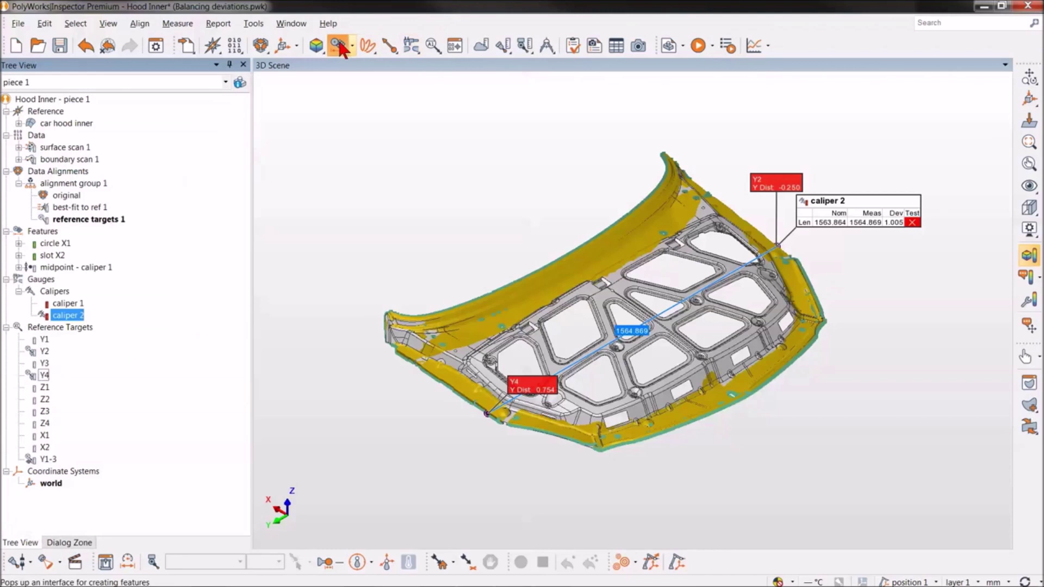
Create a point feature at the midpoint of caliper 2, and hide caliper 2.
left_click(339, 46)
left_click(30, 339)
left_click(213, 338)
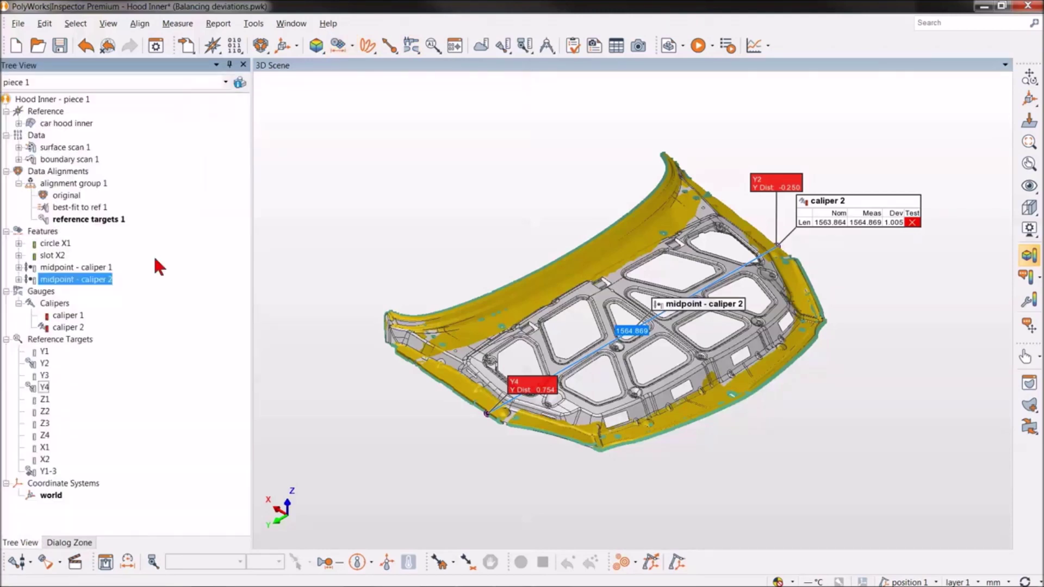
middle_click(66, 326)
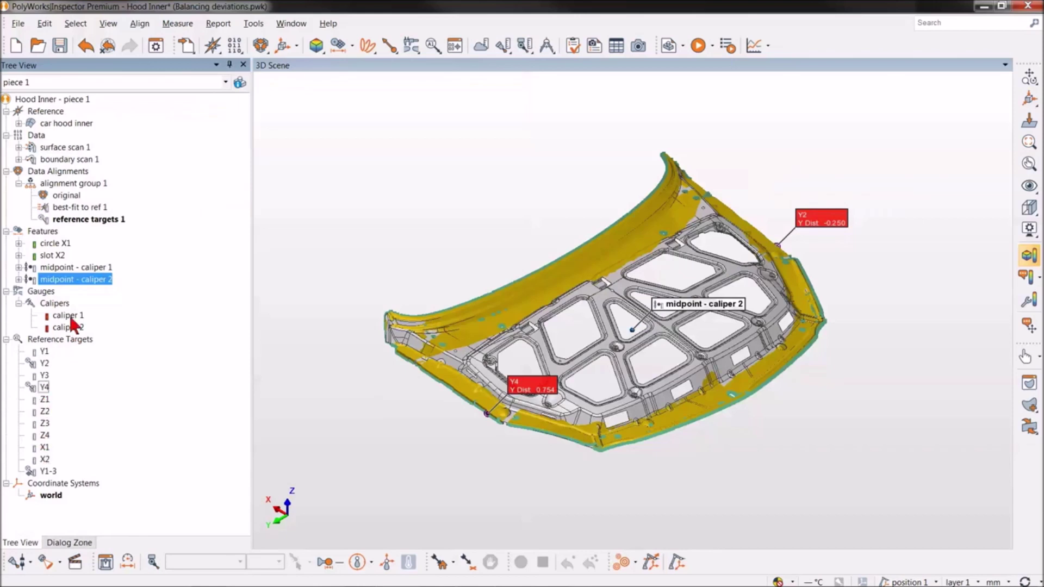
Create feature reference target point Y2-4 from the caliper 2 midpoint's nominal primitive, with only the Y alignment direction.
left_click(439, 43)
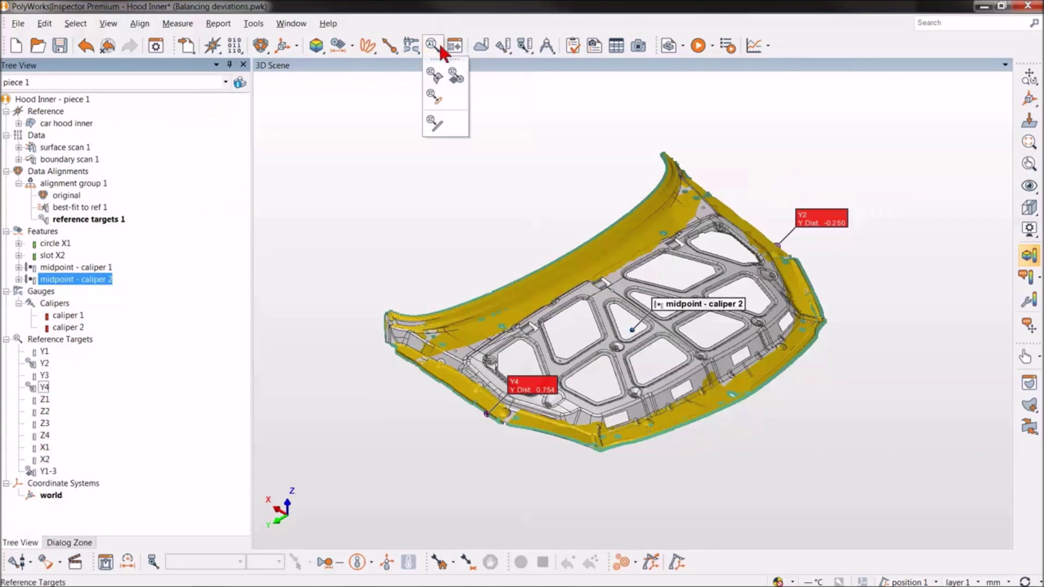
left_click(457, 76)
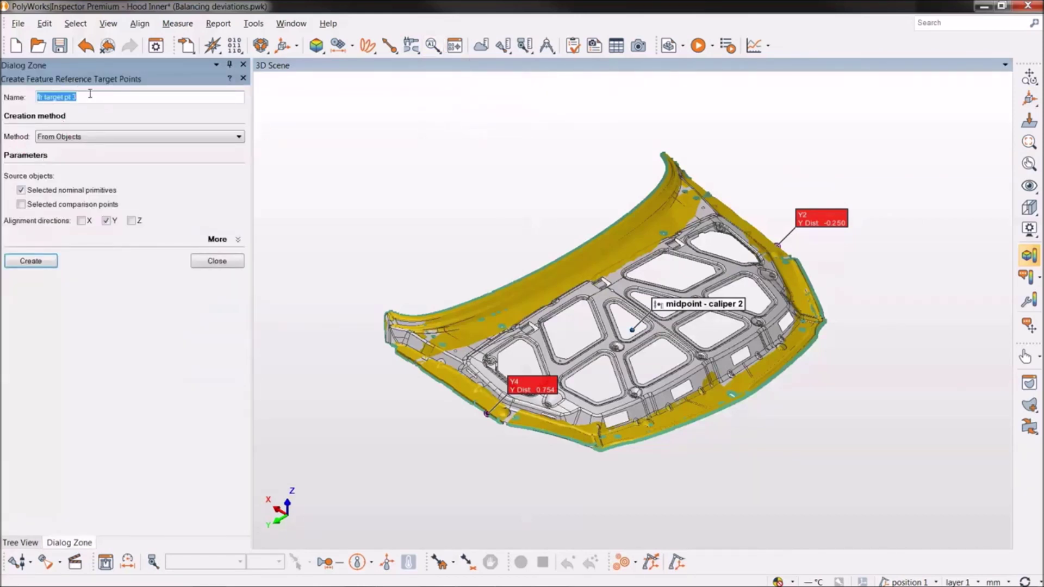
type("Y2-4")
left_click(25, 259)
left_click(221, 260)
Make best-fit to ref 1 the active data alignment and delete the reference targets 1 alignment.
left_click(43, 352)
left_click(42, 390, "shift")
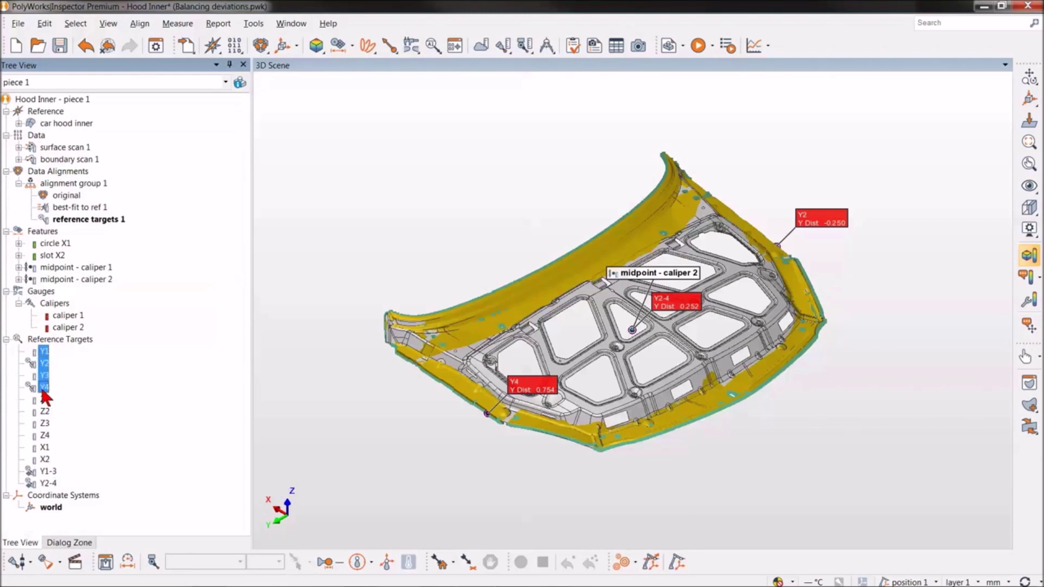
left_click(82, 209)
right_click(83, 209)
left_click(122, 214)
left_click(98, 219)
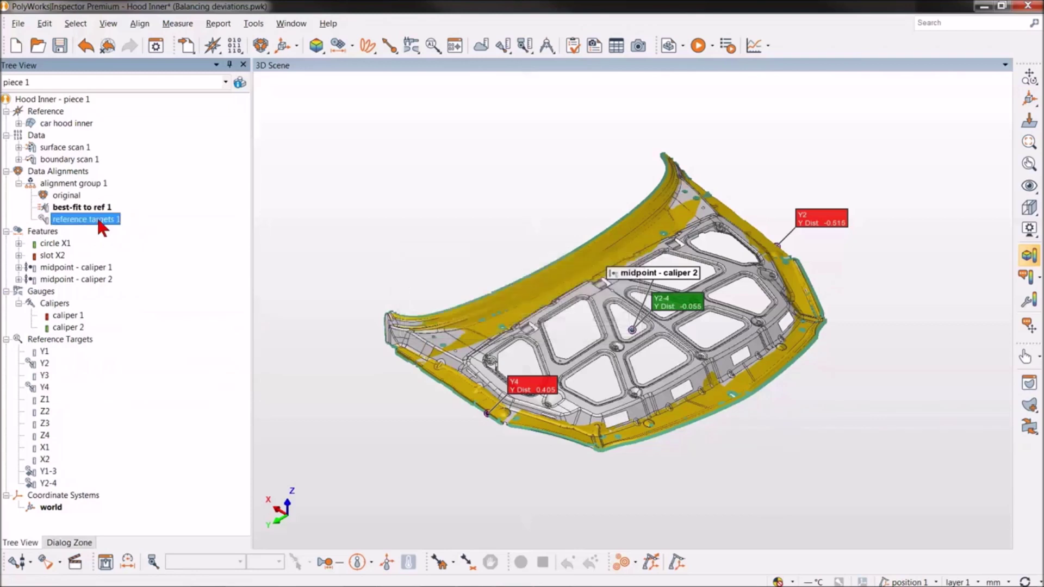
key("Delete")
Delete the reference targets Y1, Y2, Y3 and Y4.
left_click(44, 340)
left_click(44, 375, "shift")
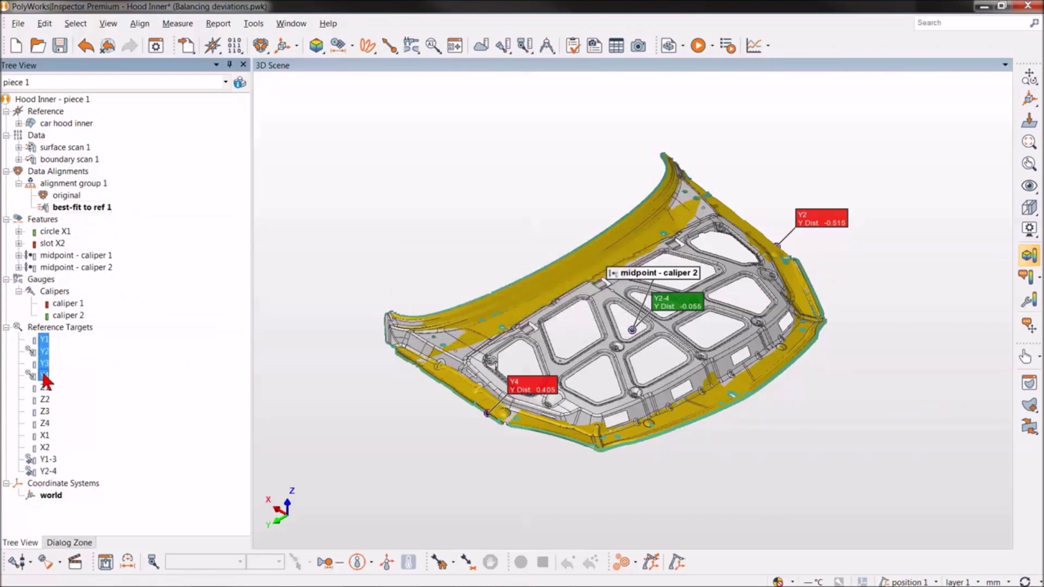
key("Delete")
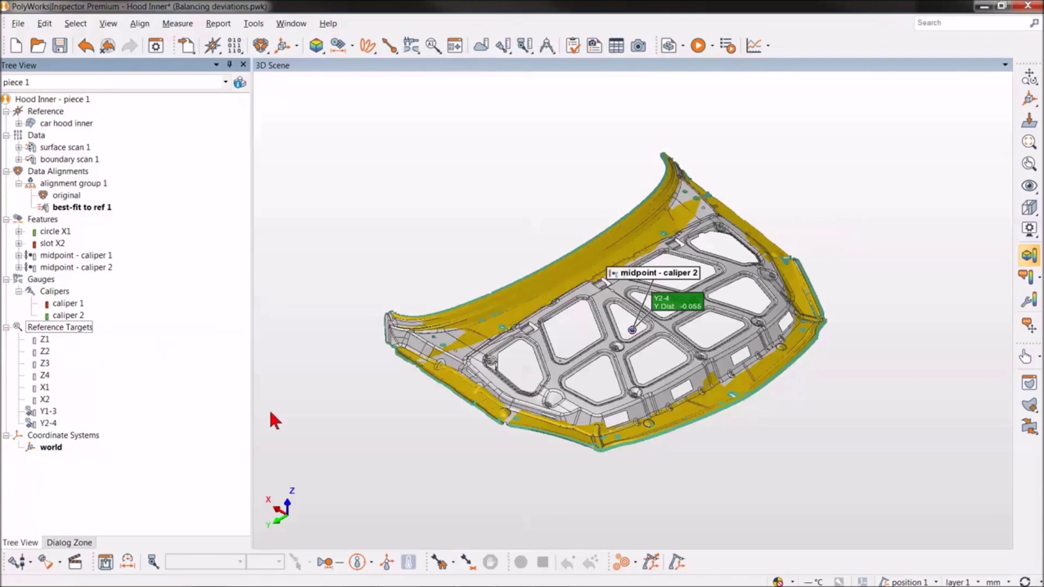
Switch to Windows Photo Viewer and review figures 2_3 through 3_4 on the Y midpoints, holes X1 and X2, and midpoint X1-2.
mouse_move(447, 586)
left_click(486, 577)
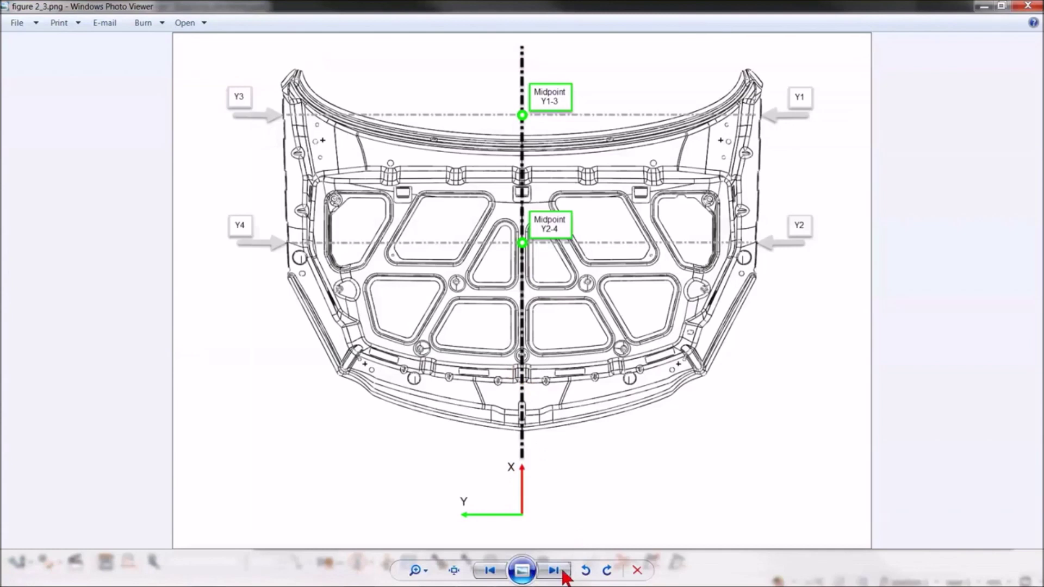
left_click(554, 570)
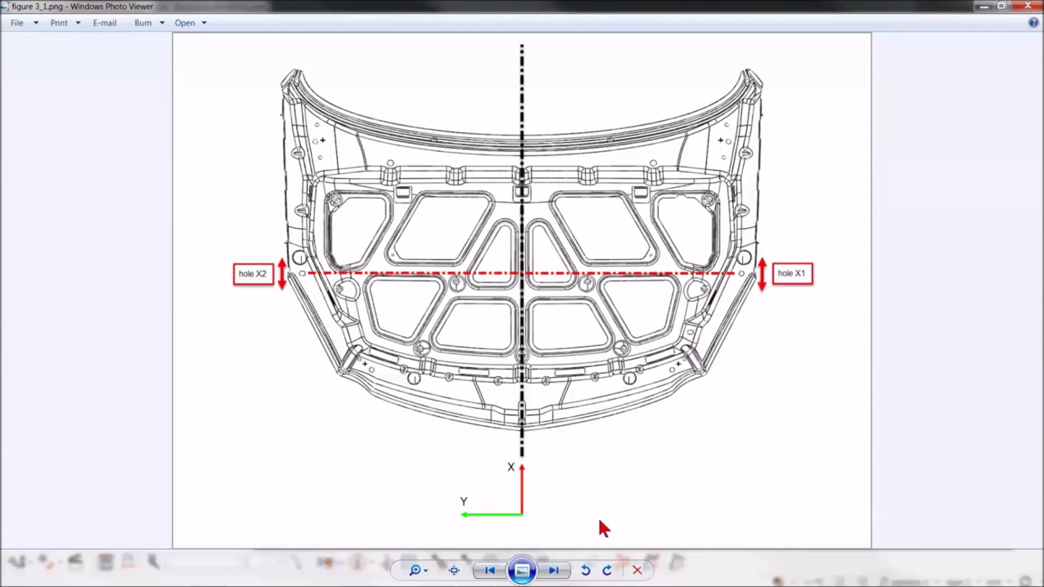
left_click(554, 571)
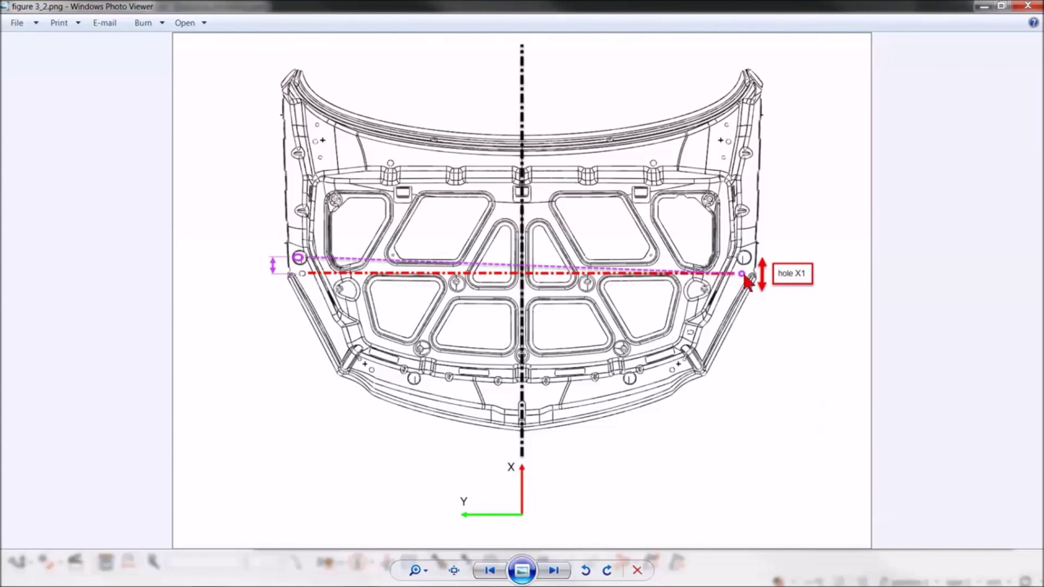
key("ctrl")
left_click(553, 570)
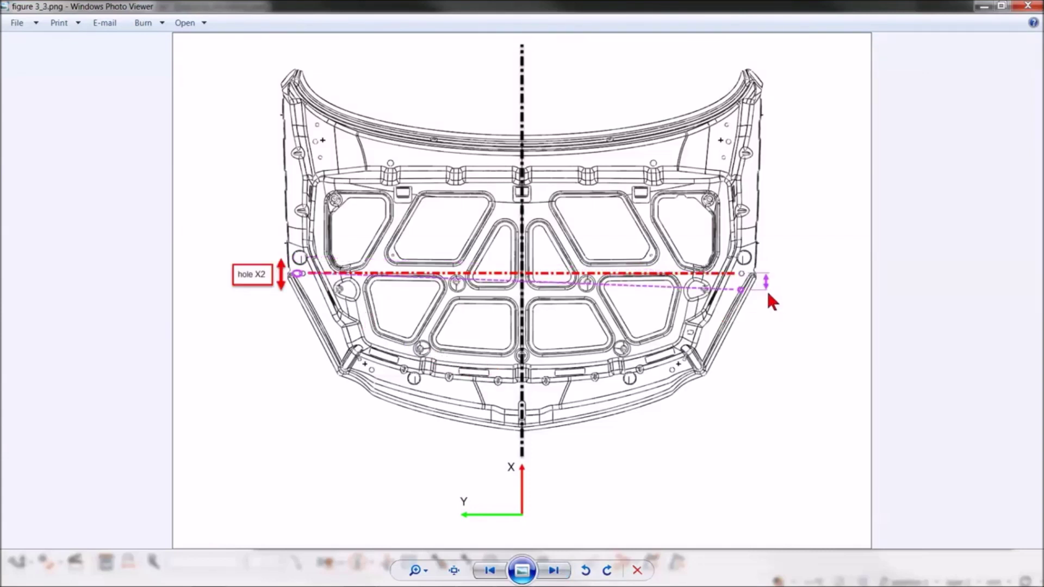
key("ctrl")
left_click(552, 571)
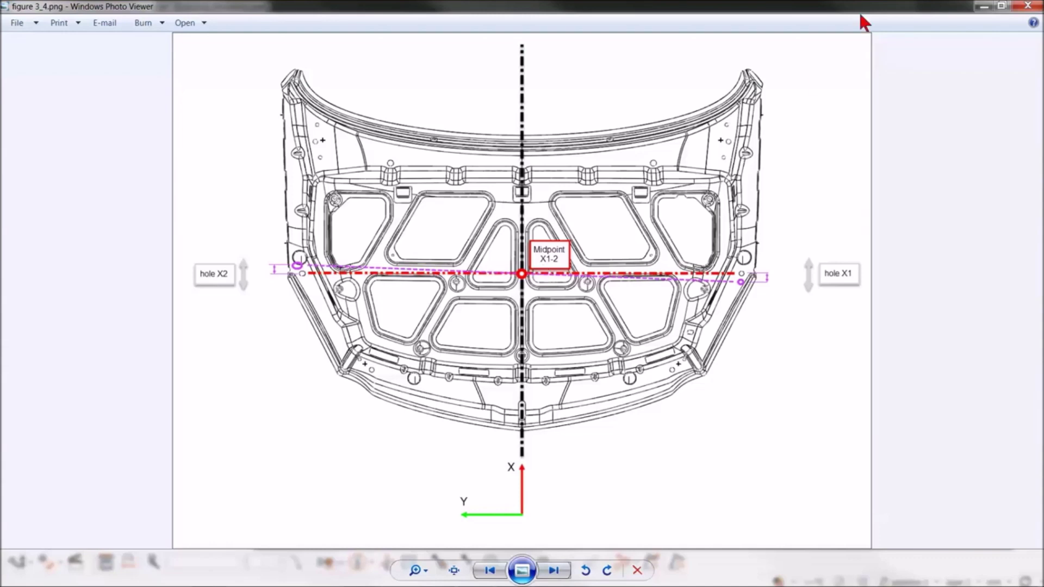
left_click(983, 7)
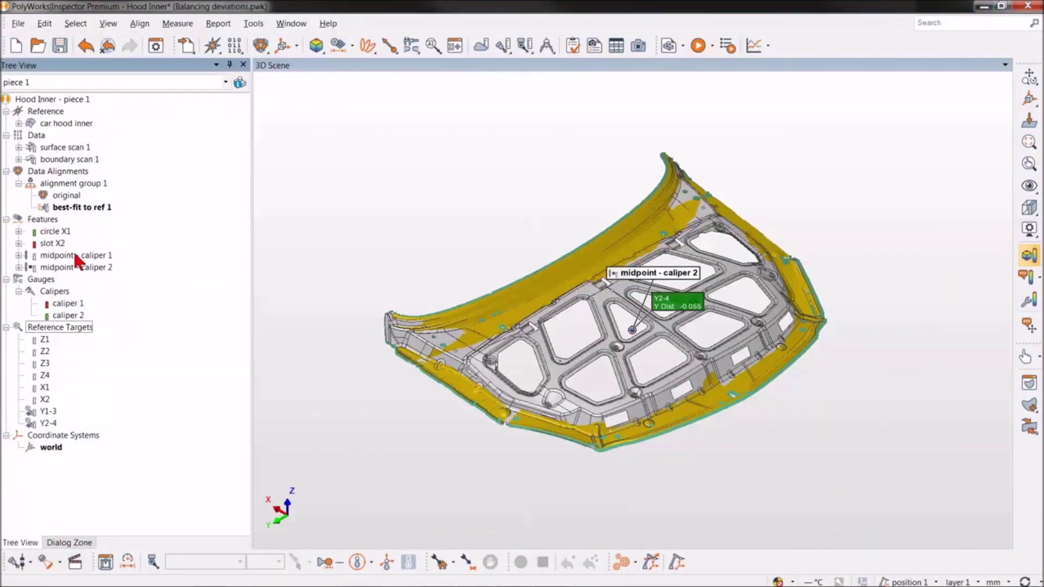
Show circle X1 and slot X2 in the 3D scene, and hide the midpoint features of calipers 1 and 2.
middle_click(53, 229)
middle_click(52, 243)
middle_click(50, 258)
middle_click(50, 265)
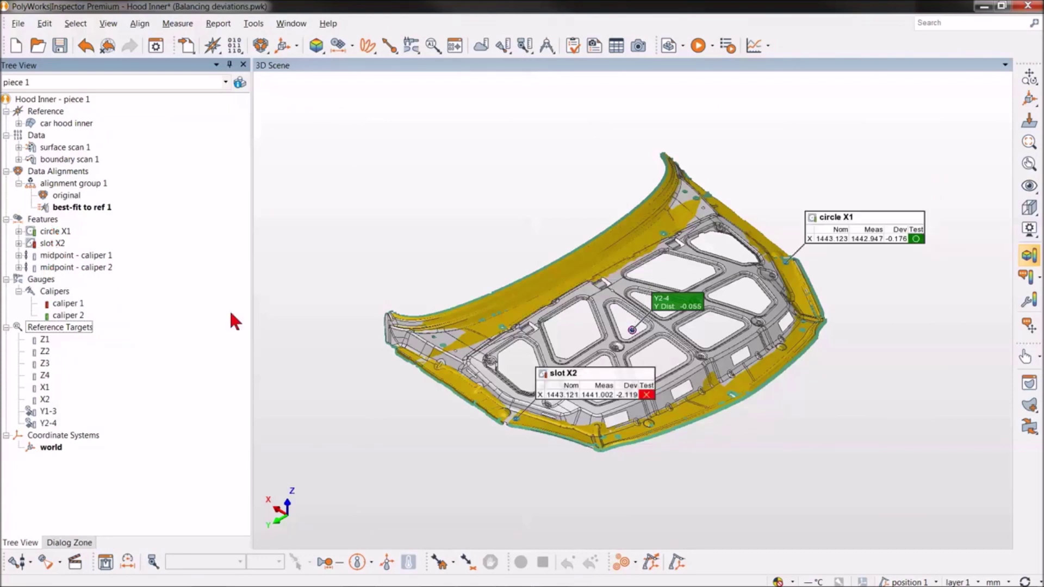
Create a point feature named point X1 from circle X1 using the From Objects method and Circle Centers submethod.
left_click(54, 231)
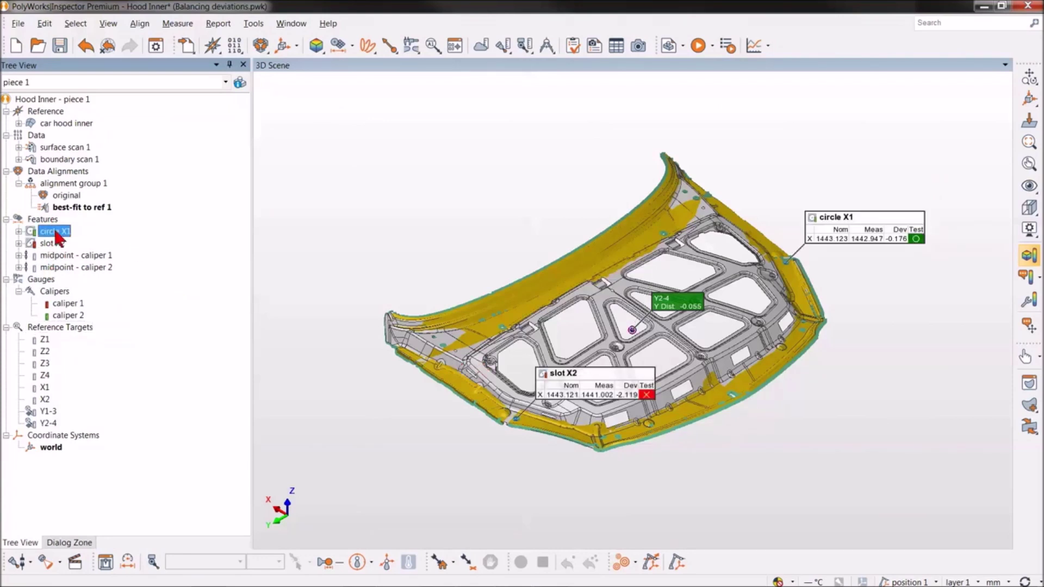
left_click(335, 46)
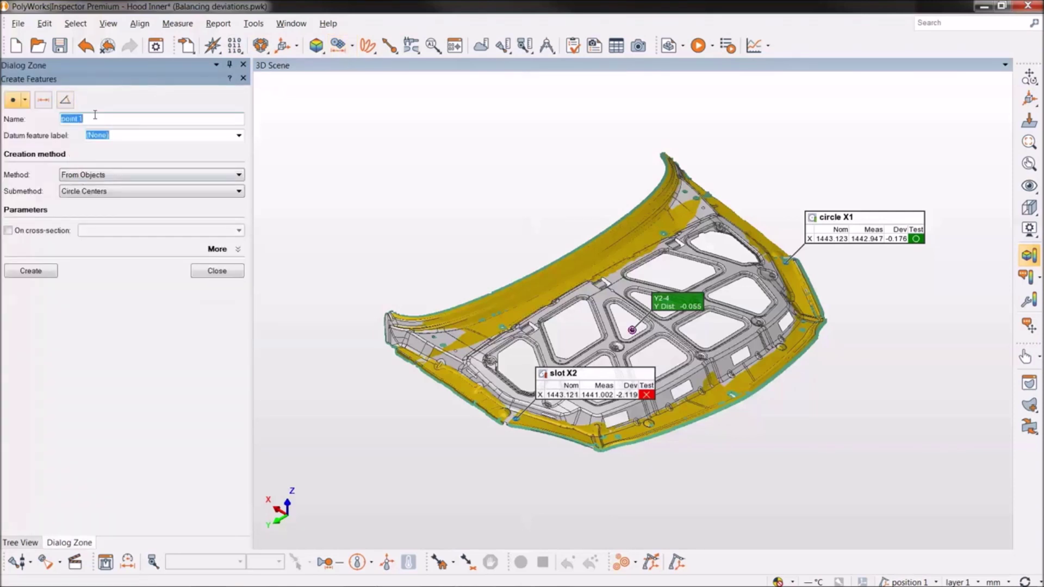
left_click(87, 120)
key("BackSpace")
type("X1")
left_click(22, 268)
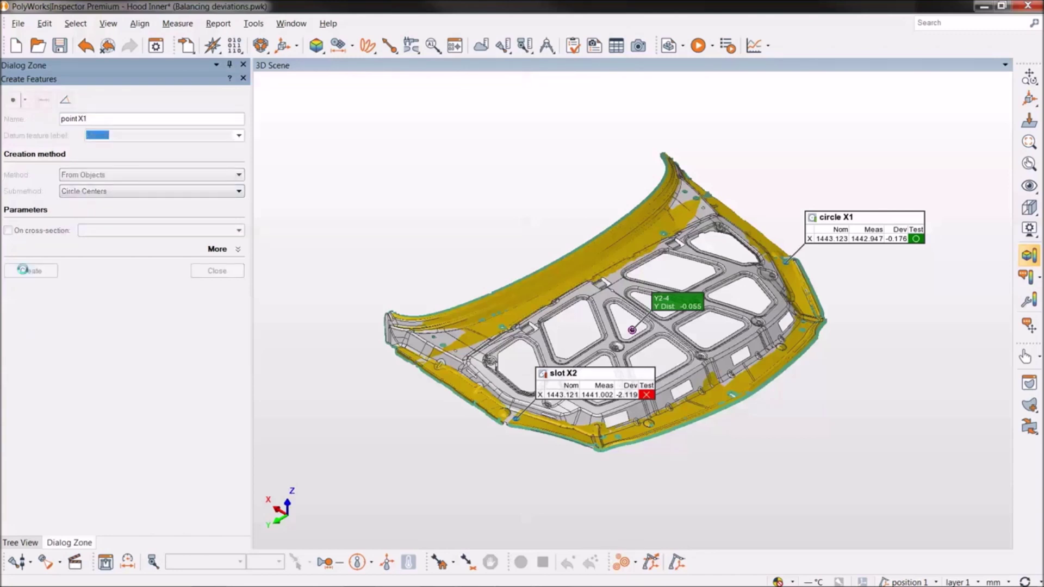
Create point feature point X2 from slot X2 using the Slot Centers submethod.
left_click(24, 542)
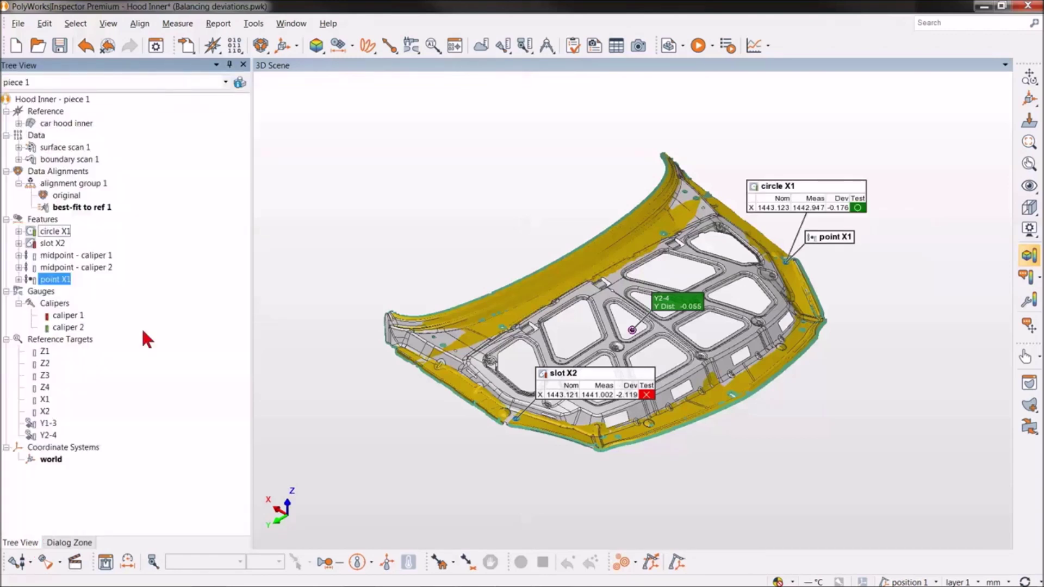
left_click(50, 243)
left_click(68, 542)
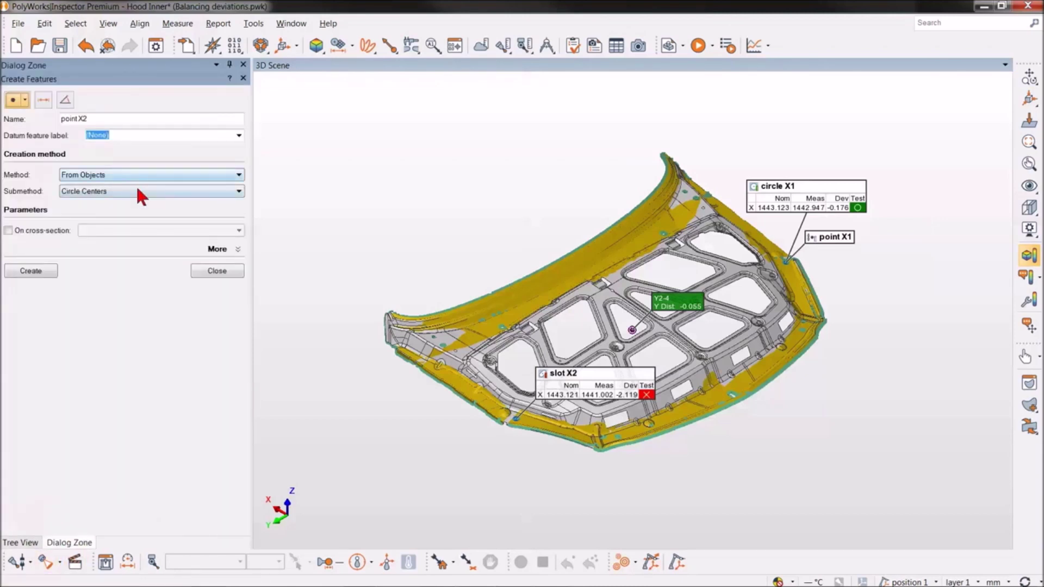
left_click(137, 189)
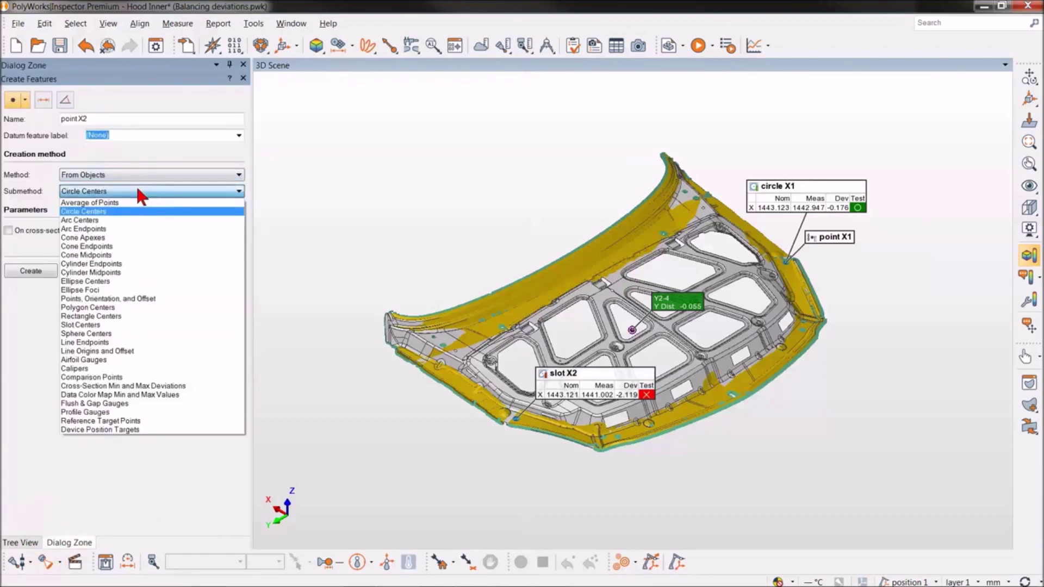
left_click(111, 325)
left_click(46, 271)
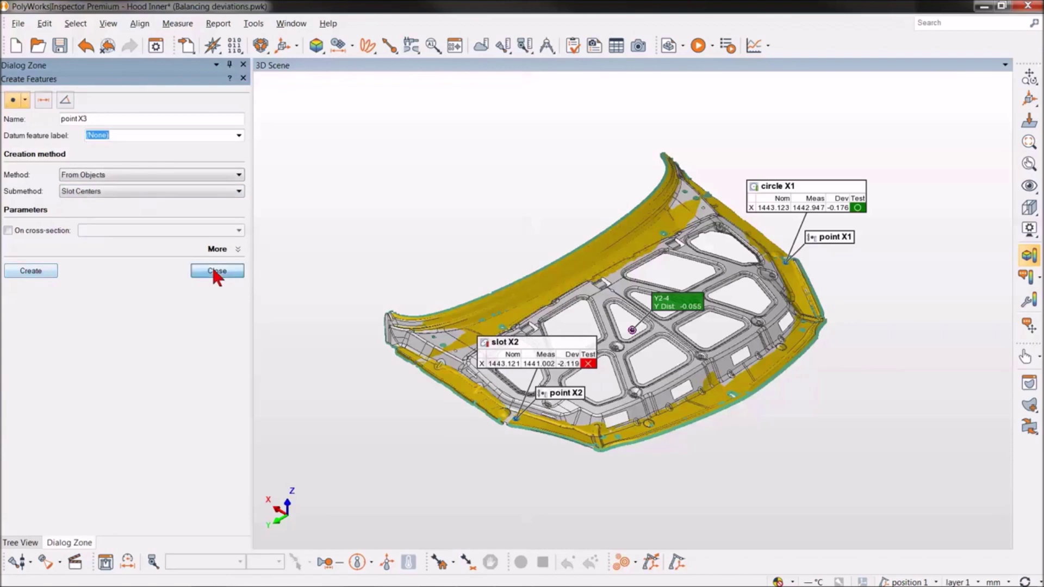
left_click(215, 271)
Hide circle X1 and slot X2, and create Midpoint X1-X2 from points X1 and X2 using the Average of Points submethod.
left_click(65, 288, "ctrl")
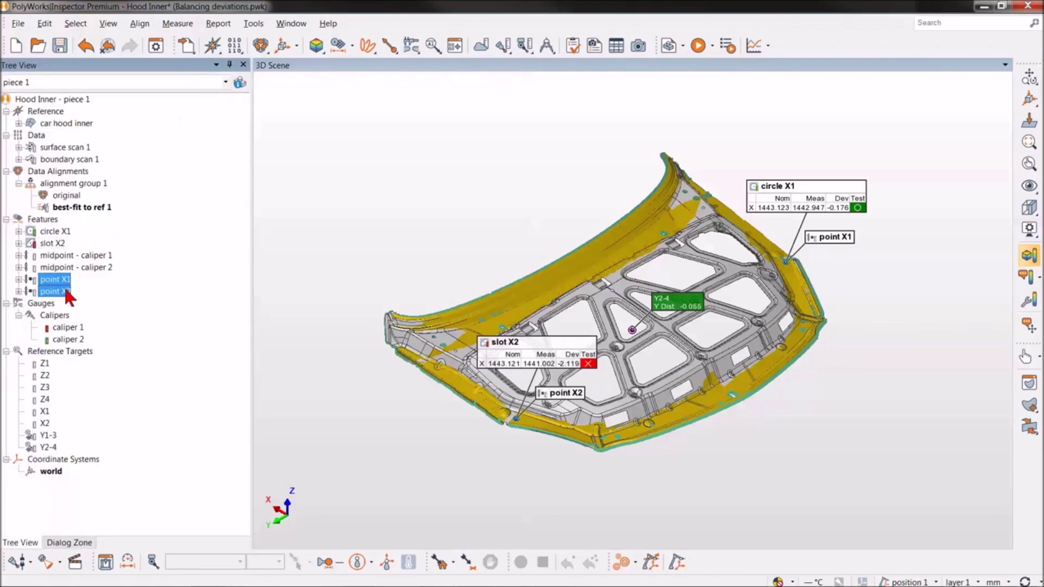
middle_click(53, 229)
middle_click(53, 240)
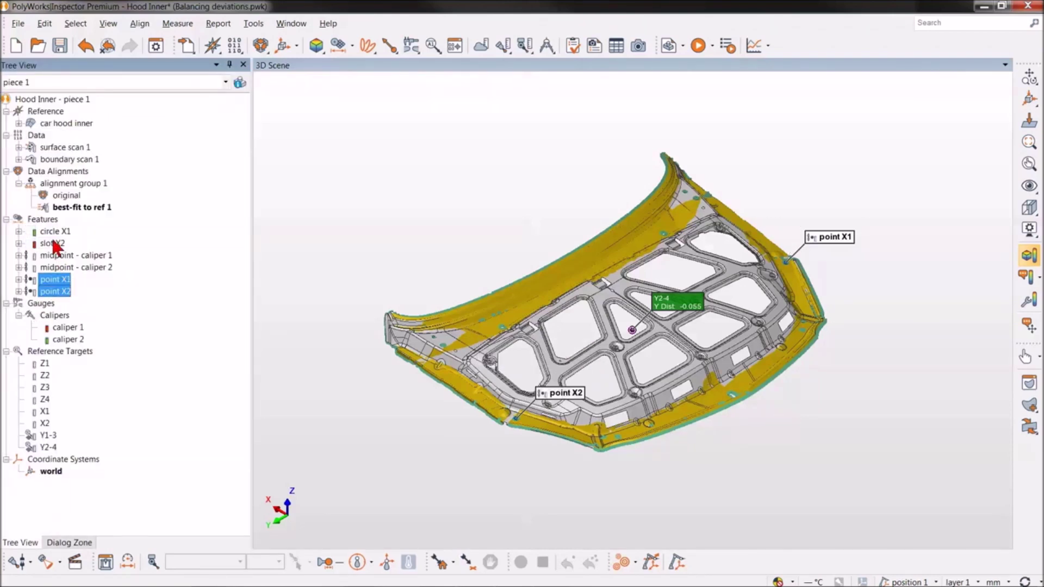
left_click(338, 45)
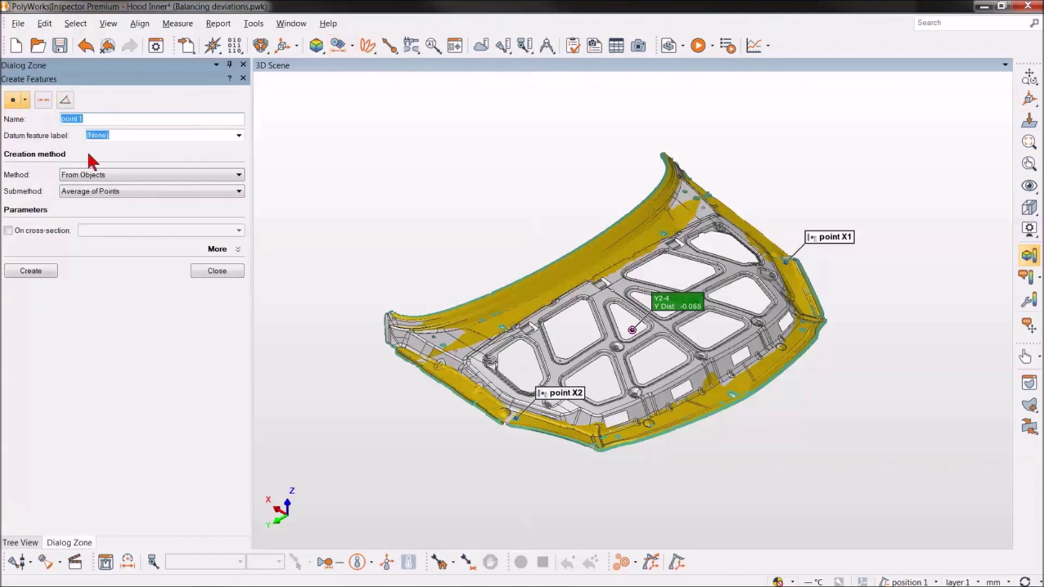
type("Midpoint X1-X2")
left_click(31, 271)
left_click(212, 271)
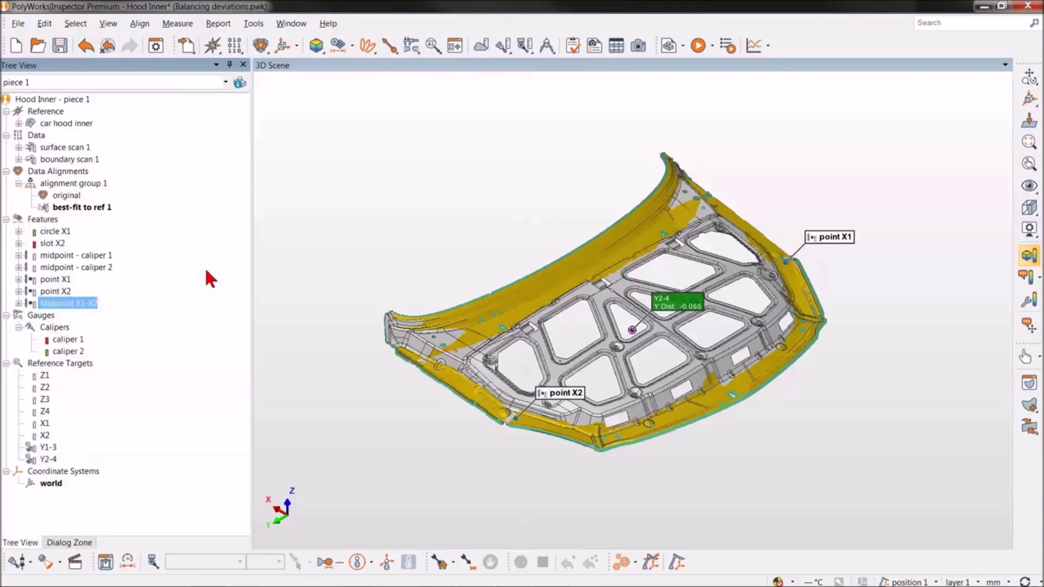
left_click(291, 530)
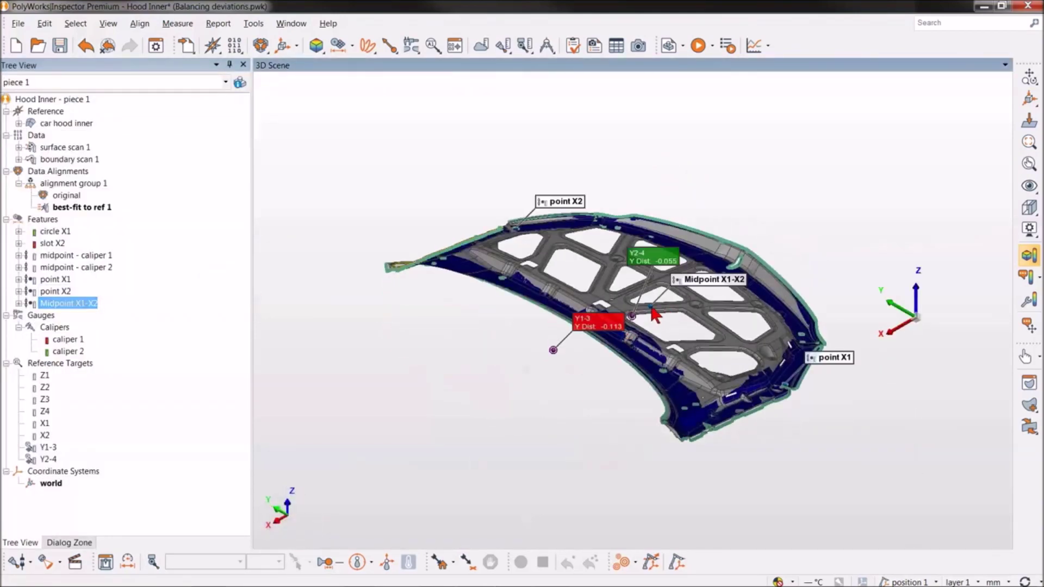
Create a feature reference target point named X1-2 from Midpoint X1-X2, constraining only the X alignment direction.
left_click(433, 46)
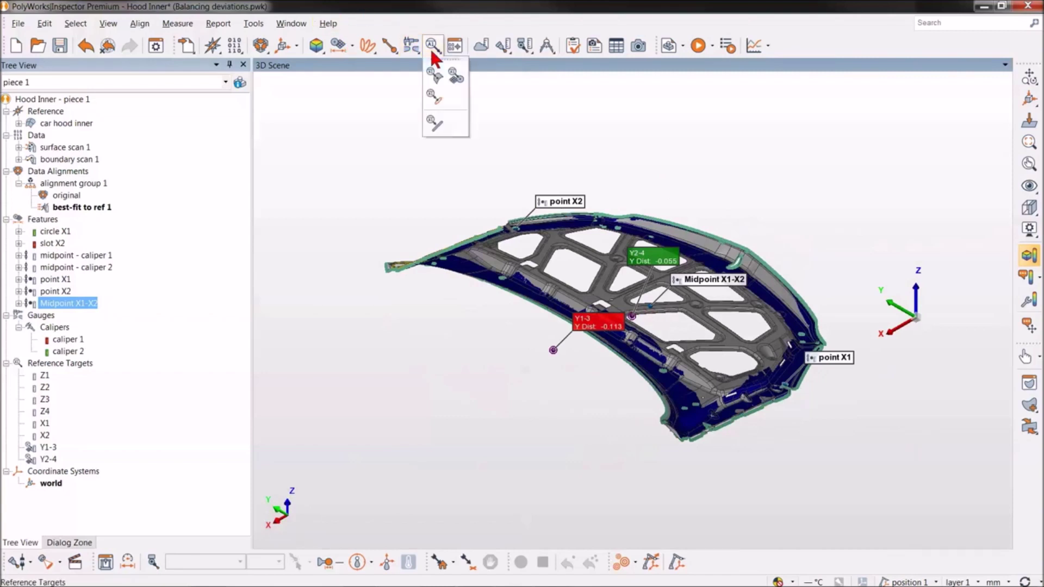
left_click(454, 77)
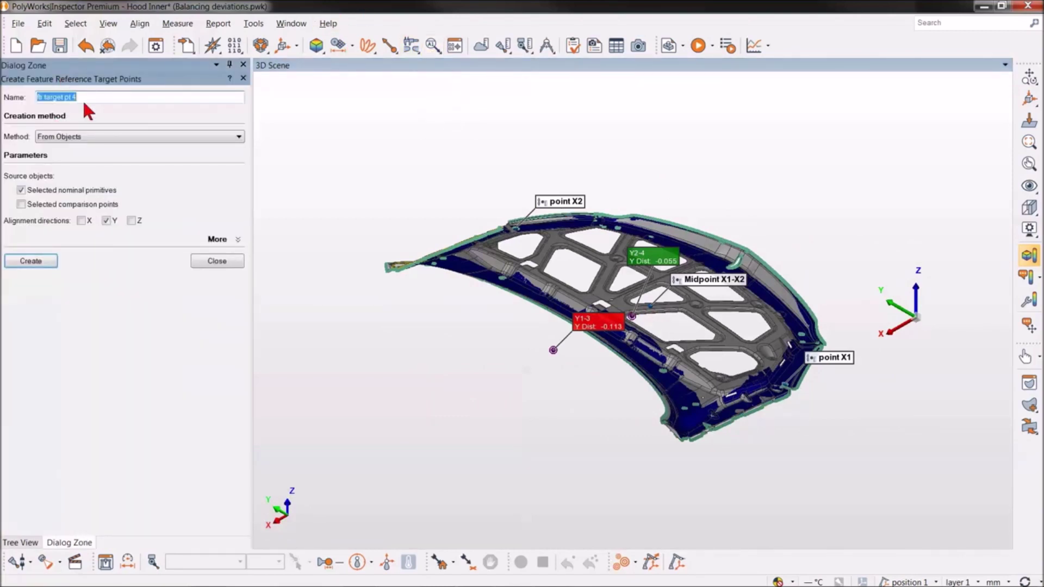
type("X1-2")
left_click(106, 221)
left_click(81, 220)
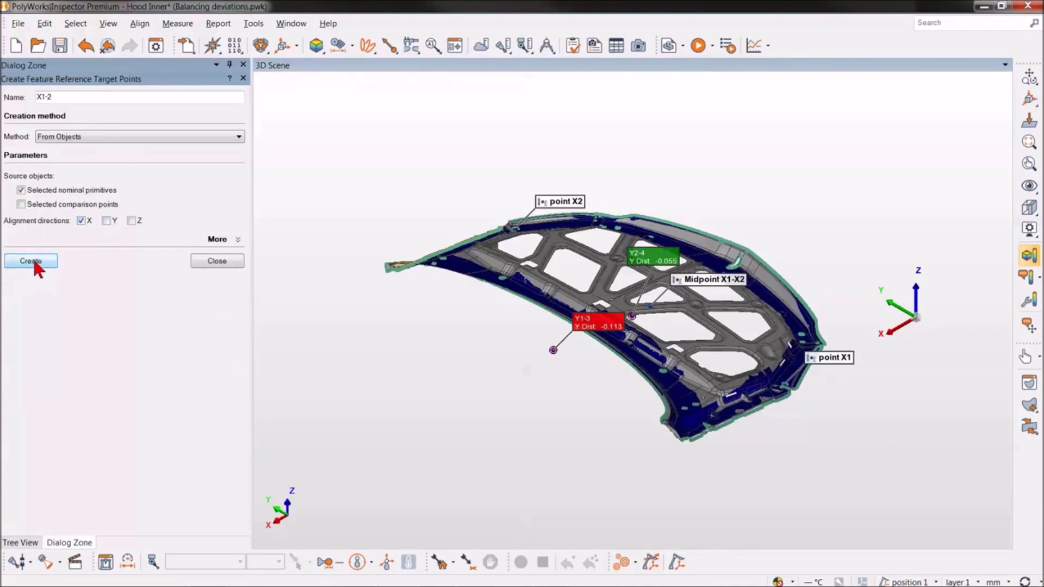
left_click(220, 260)
Delete the individual reference targets X1 and X2.
left_click_drag(489, 251, 483, 284)
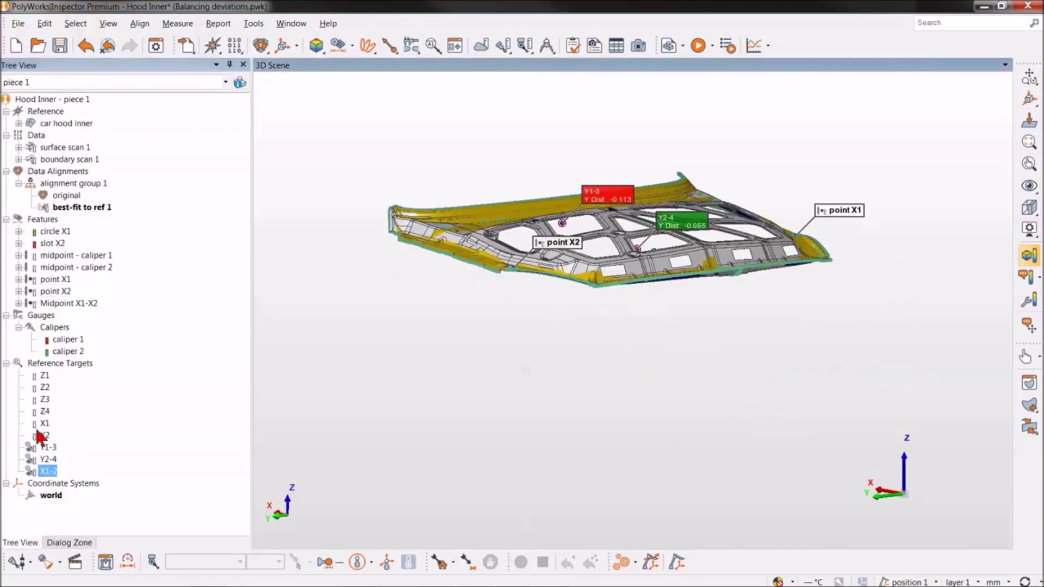
left_click(42, 426)
left_click(43, 436, "ctrl")
key("Delete")
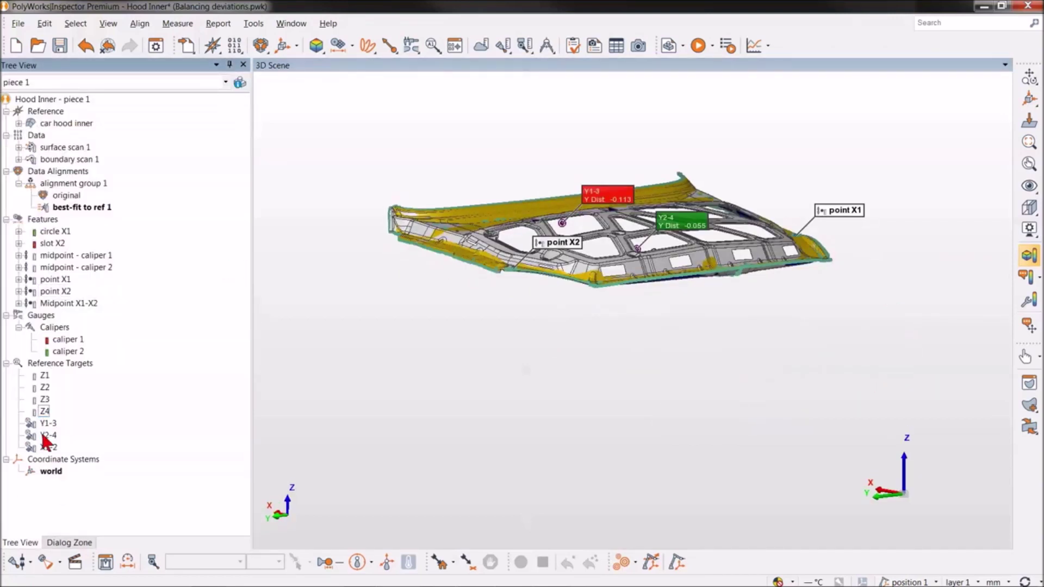
Display all reference targets and align the data on targets Z1 to Z4, Y1-3, Y2-4 and X1-2.
left_click(51, 362)
left_click_drag(452, 301, 514, 312)
middle_click_drag(514, 312, 514, 374)
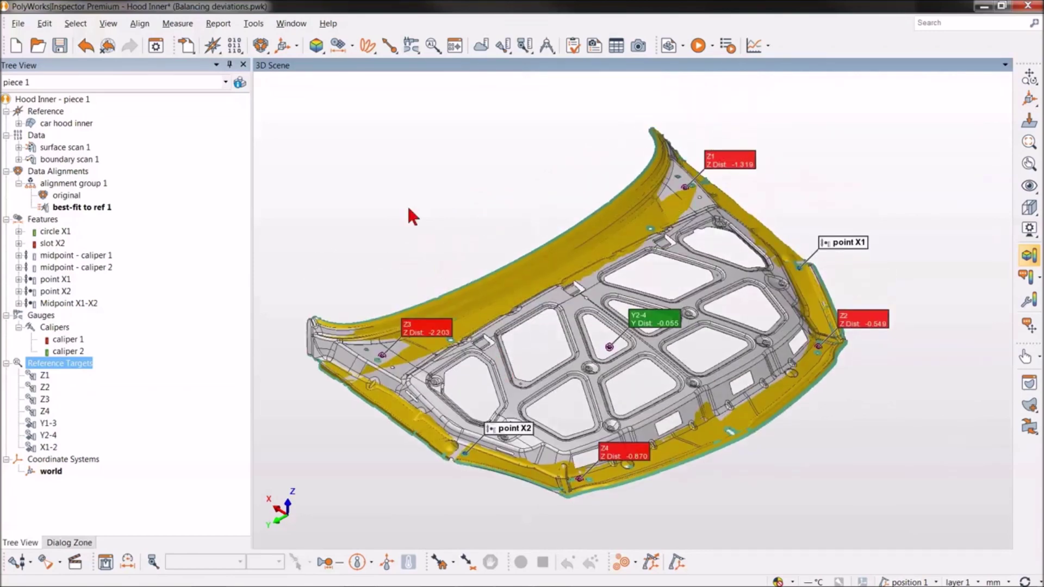
left_click(262, 48)
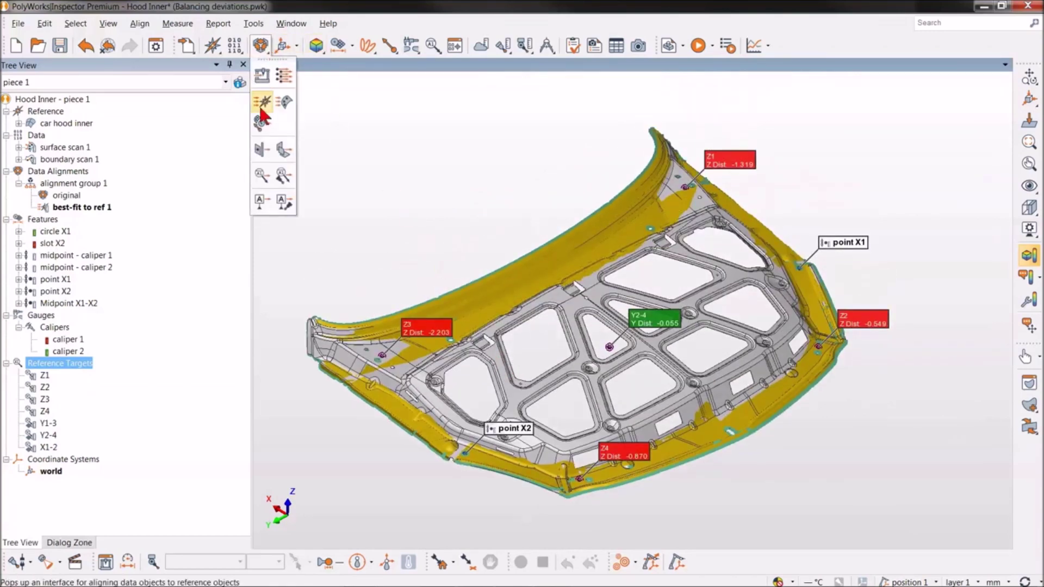
left_click(262, 178)
left_click(35, 351)
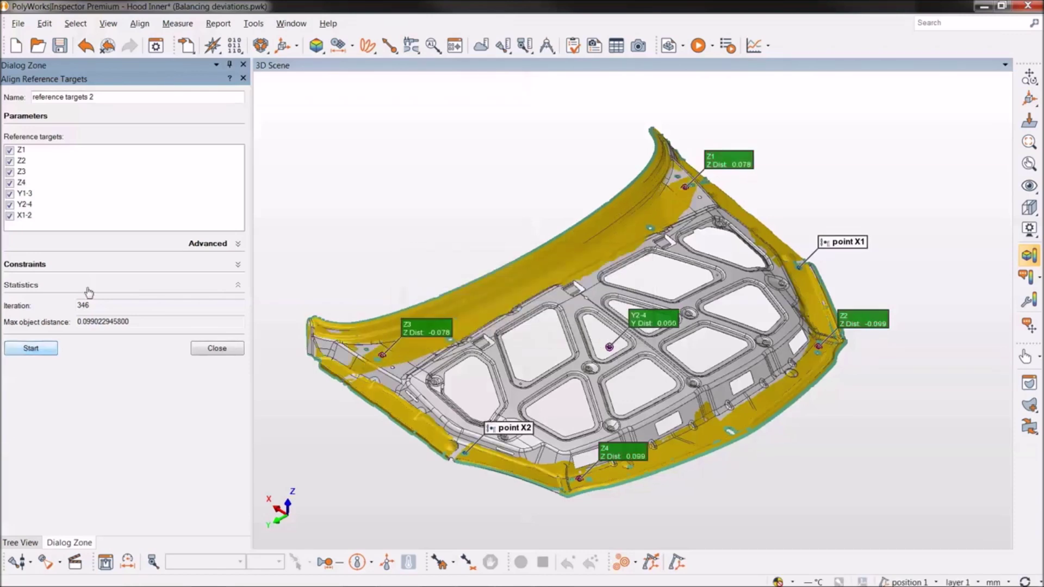
left_click(217, 348)
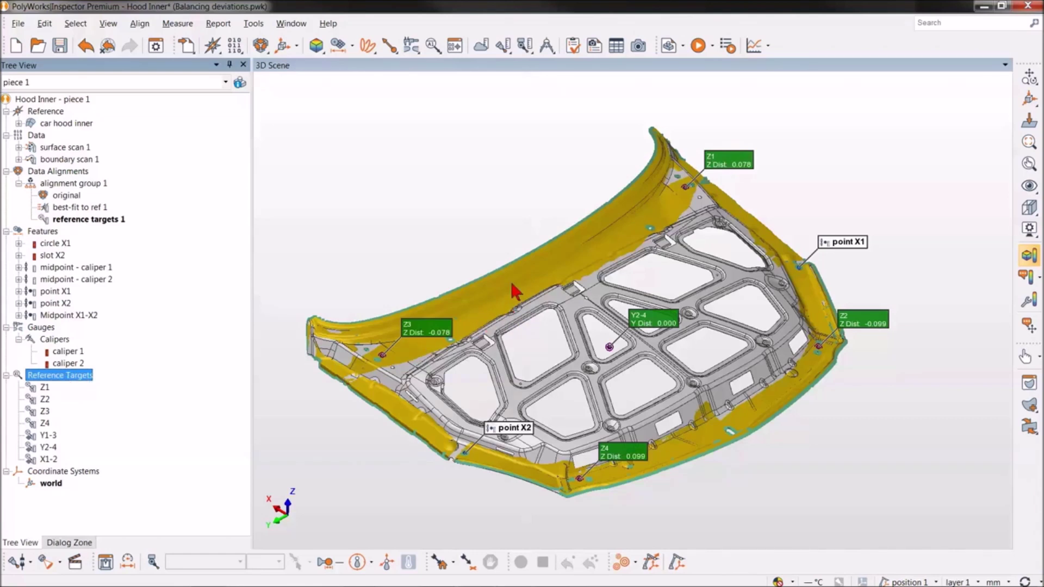
Hide the reference targets and show calipers 1 and 2 to check their length deviations, then hide both calipers again.
middle_click(71, 353)
middle_click(76, 375)
middle_click(72, 363)
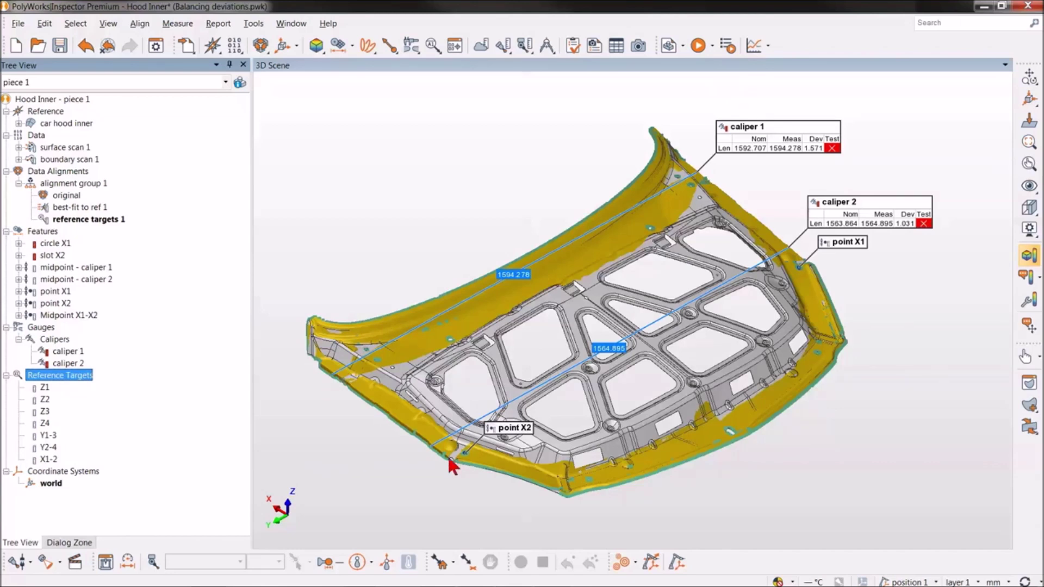
middle_click(74, 351)
middle_click(74, 363)
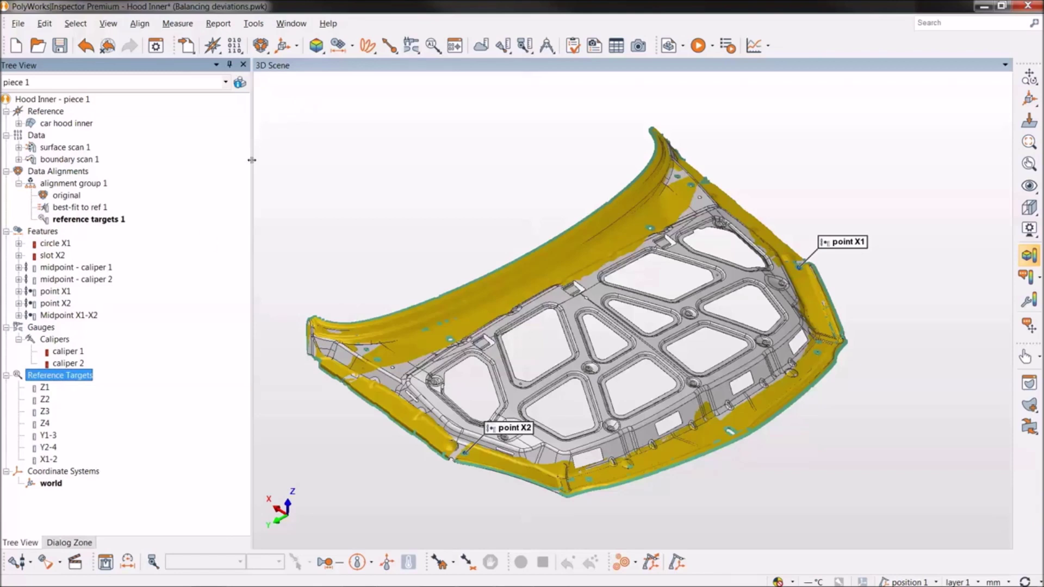
Create point features from the endpoints of both tips of calipers 1 and 2.
left_click(68, 352)
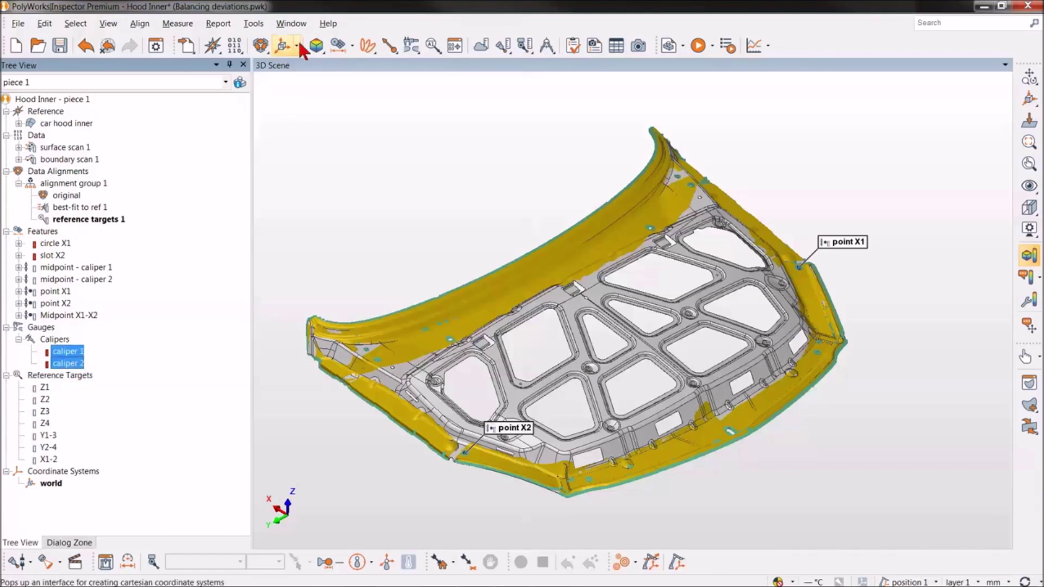
left_click(339, 47)
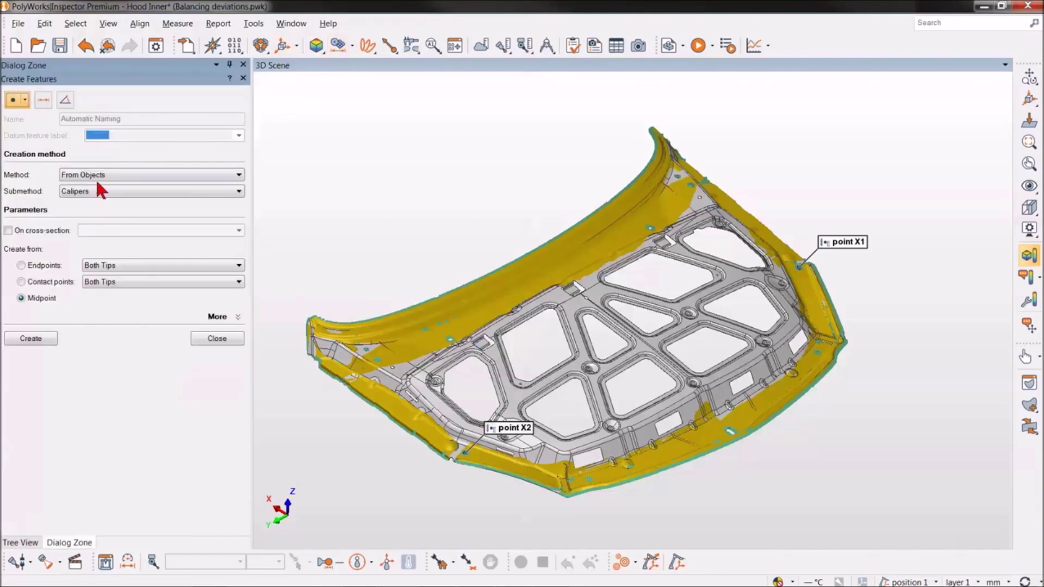
left_click(21, 266)
left_click(31, 338)
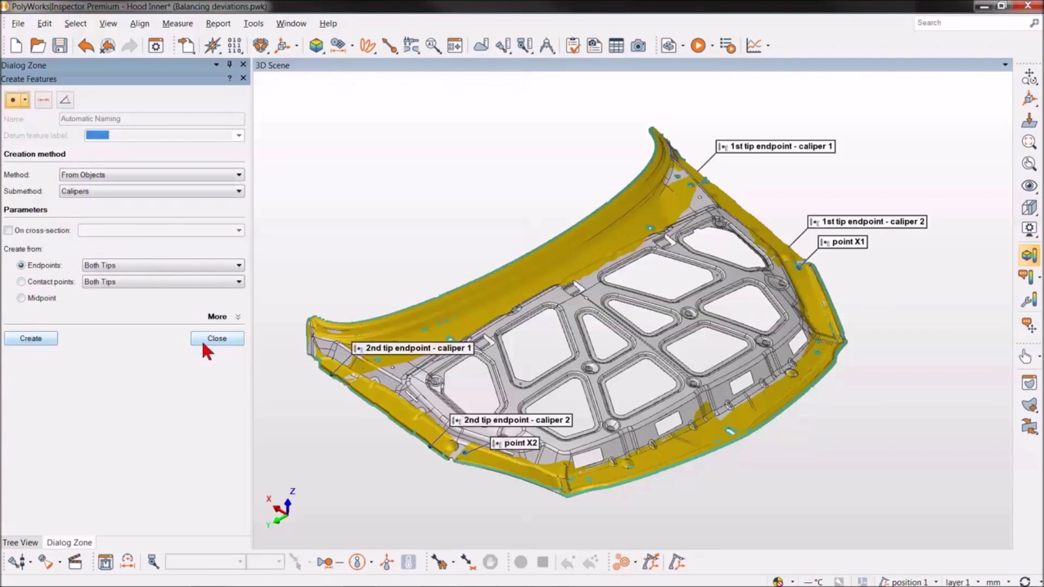
left_click(218, 338)
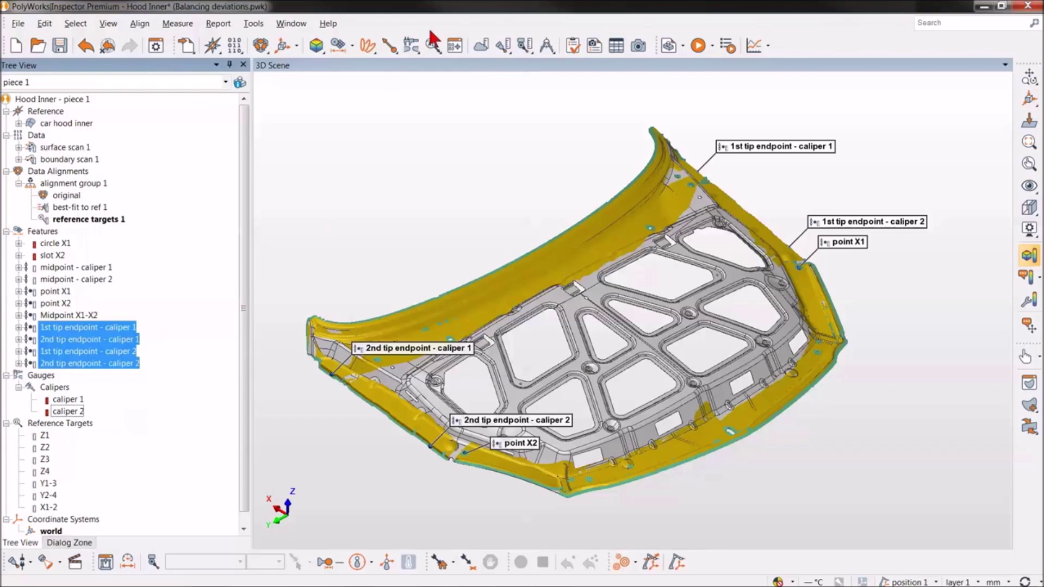
Activate the Y geometry control for the four caliper tip endpoint features.
left_click(451, 48)
left_click(1000, 444)
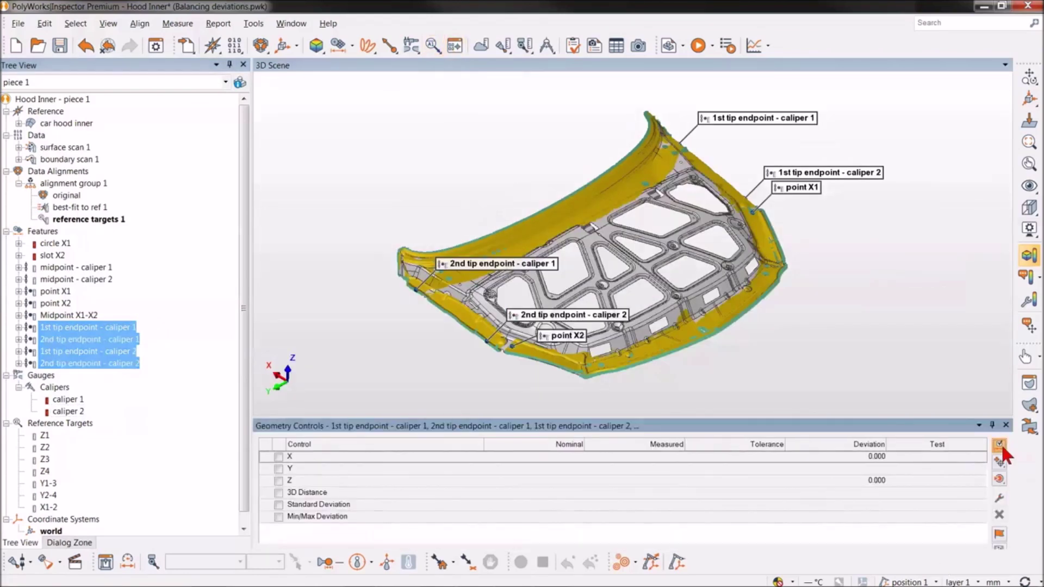
left_click(278, 468)
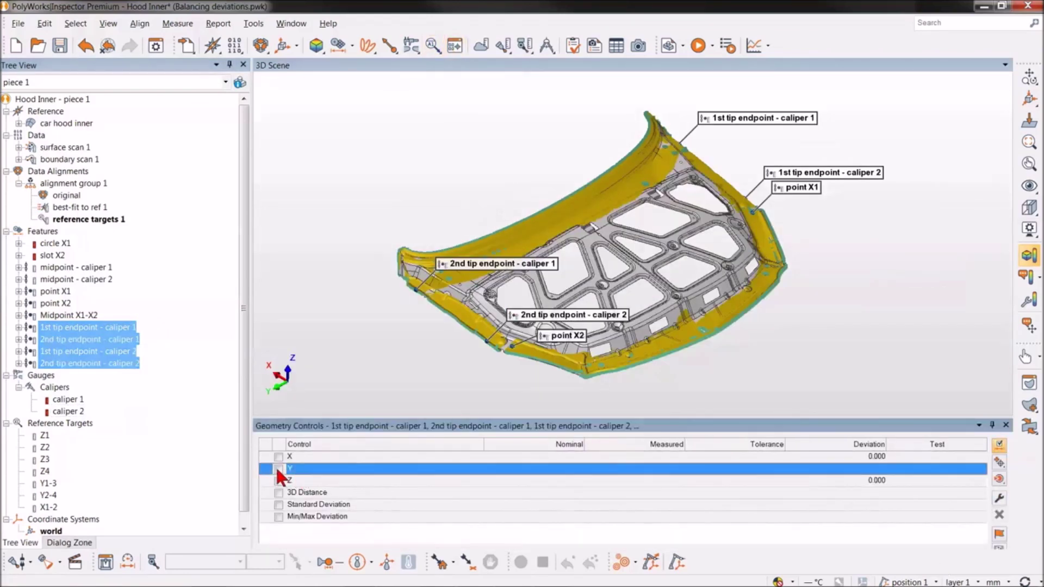
left_click(1005, 425)
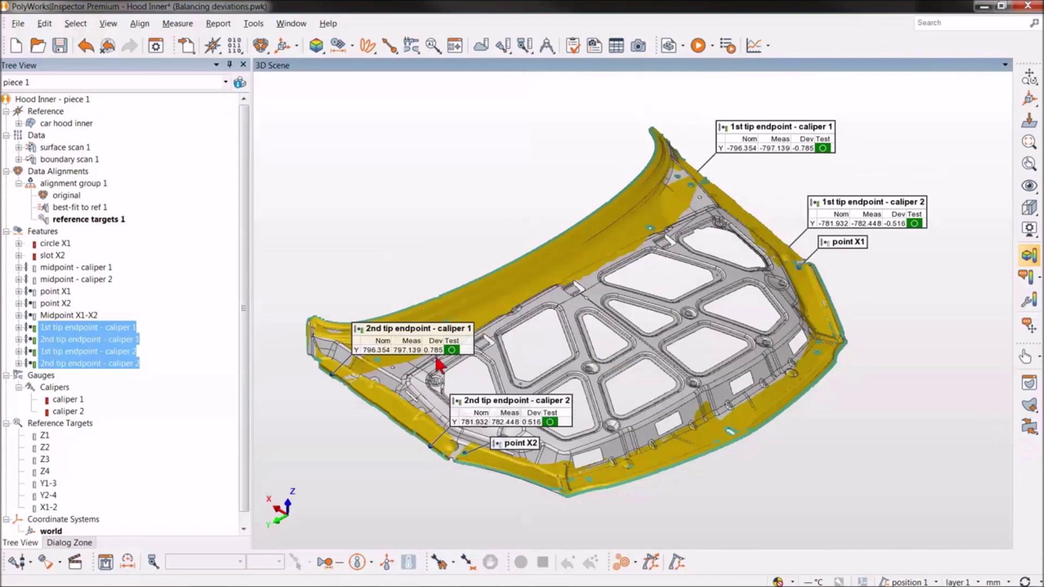
Compare the opposing Y deviations of the caliper endpoints, then display circle X1 and slot X2 instead and compare their X deviations.
mouse_move(438, 359)
left_click(535, 428)
mouse_move(895, 225)
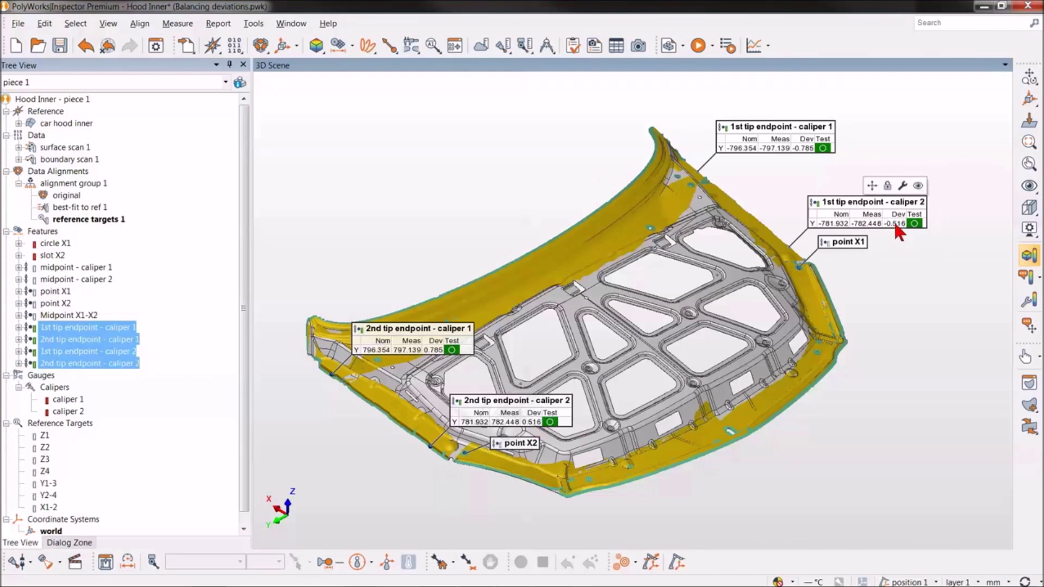
middle_click(46, 253)
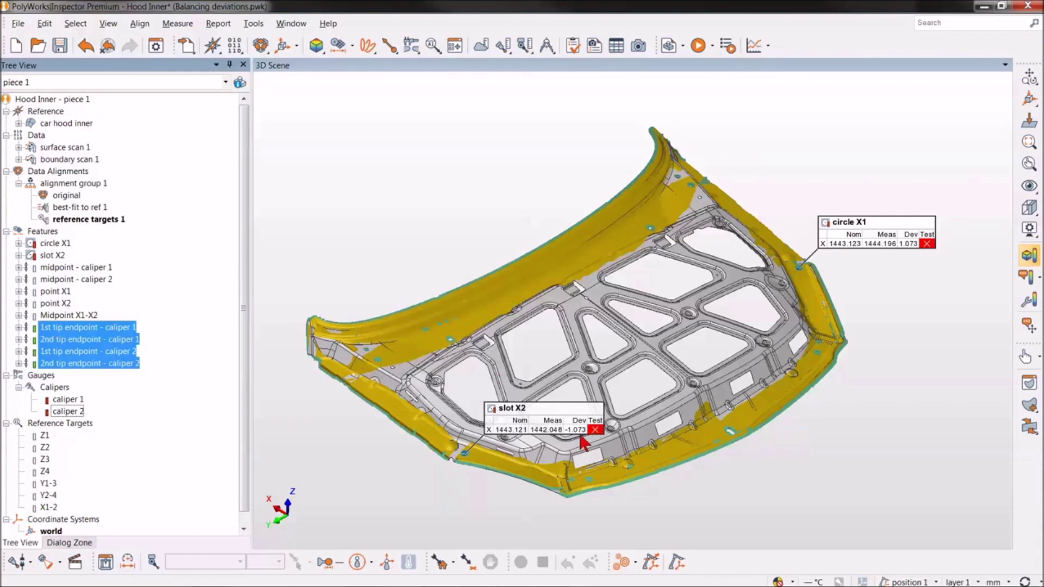
mouse_move(580, 436)
mouse_move(918, 256)
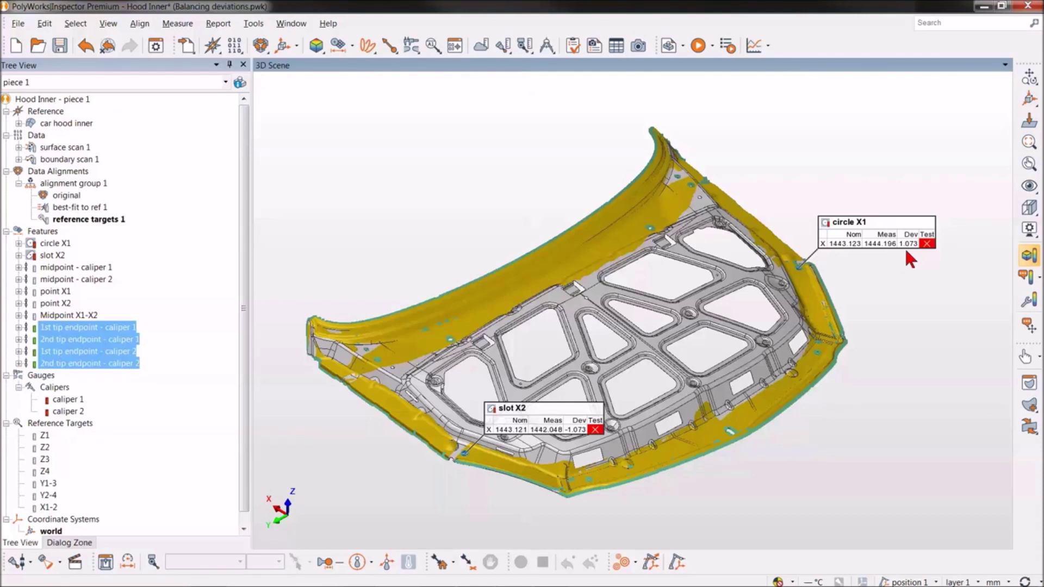
Display only reference targets Z1 to Z4, hiding Y1-3, Y2-4, X1-2, circle X1 and slot X2.
middle_click(53, 422)
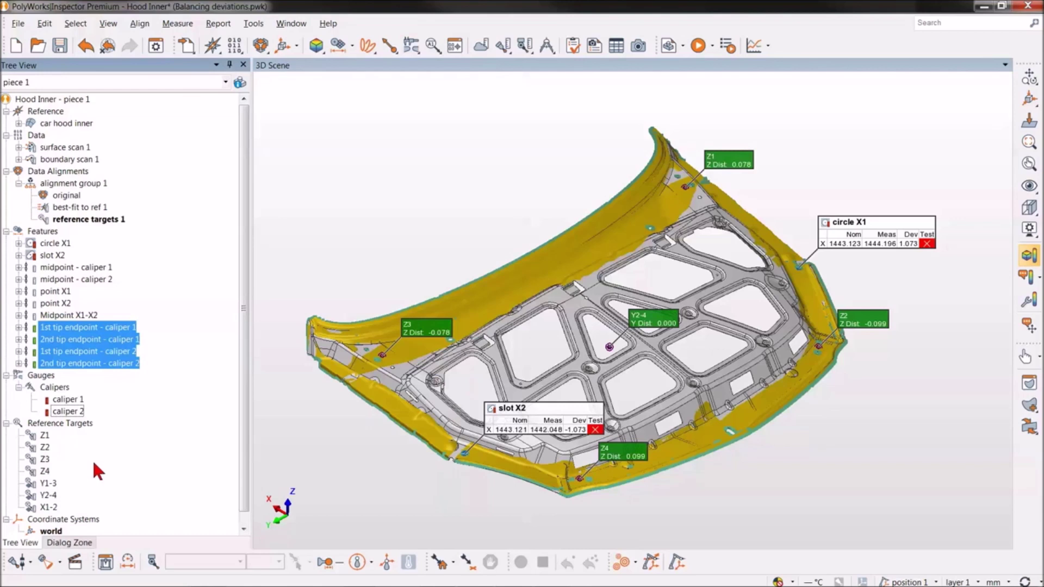
middle_click(45, 481)
middle_click(52, 494)
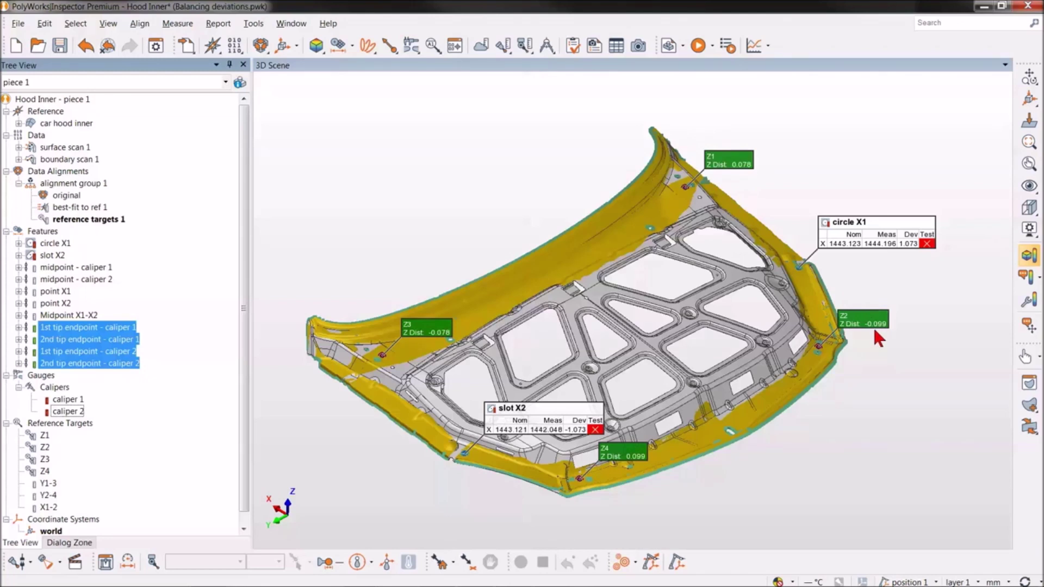
left_click(31, 243)
left_click(32, 255)
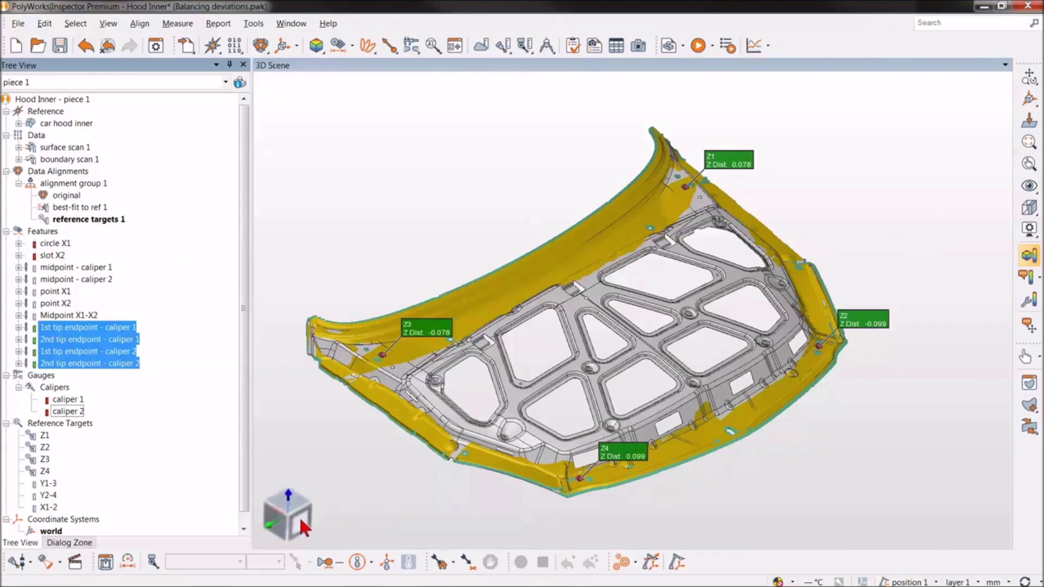
left_click(299, 517)
left_click(319, 516)
left_click_drag(619, 342, 615, 357)
middle_click_drag(617, 261, 613, 322)
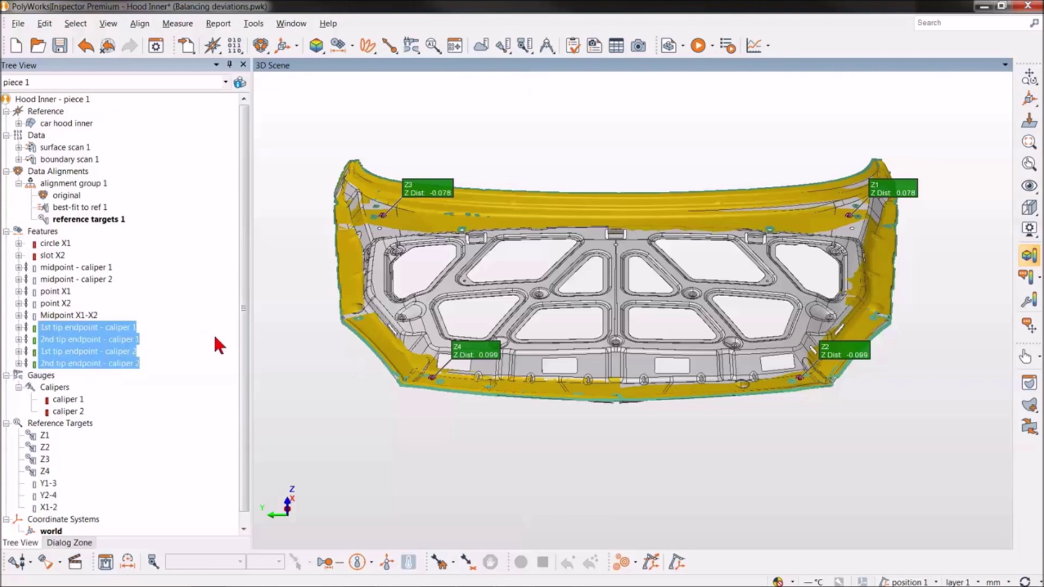
Reactivate the best-fit to ref 1 alignment and delete the reference targets 1 alignment.
left_click(69, 209)
right_click(70, 211)
left_click(94, 213)
left_click(99, 220)
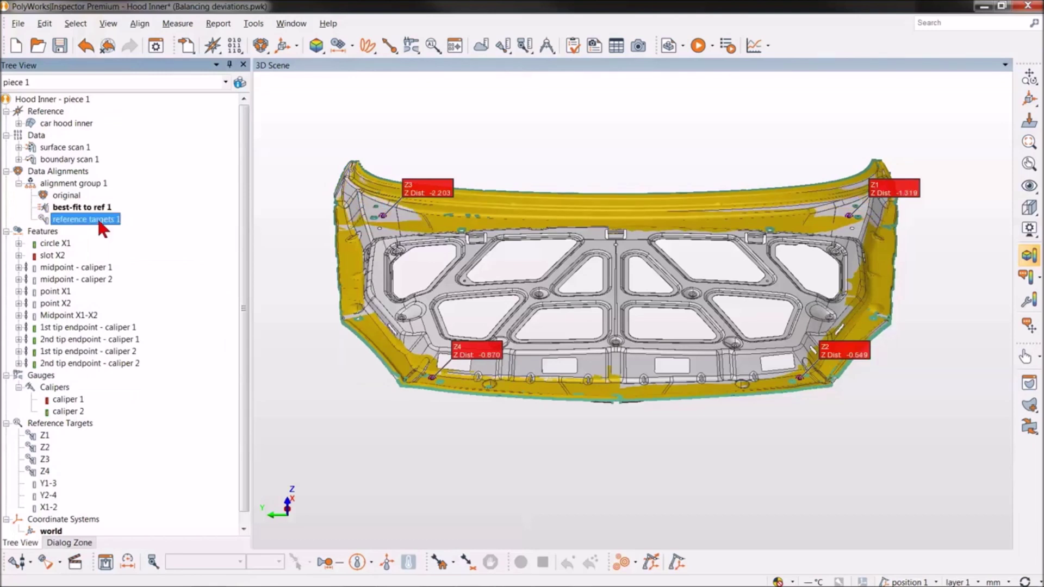
key("Delete")
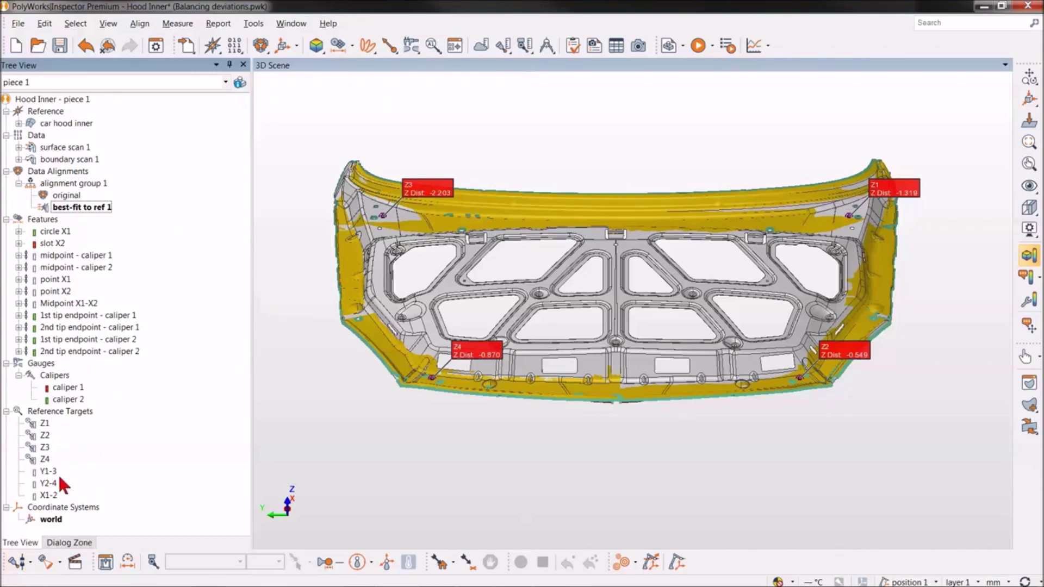
Create surface comparison points from reference targets Z2 and Z4 using the From Objects method, projecting them onto the reference object.
left_click(45, 436)
left_click(45, 459, "ctrl")
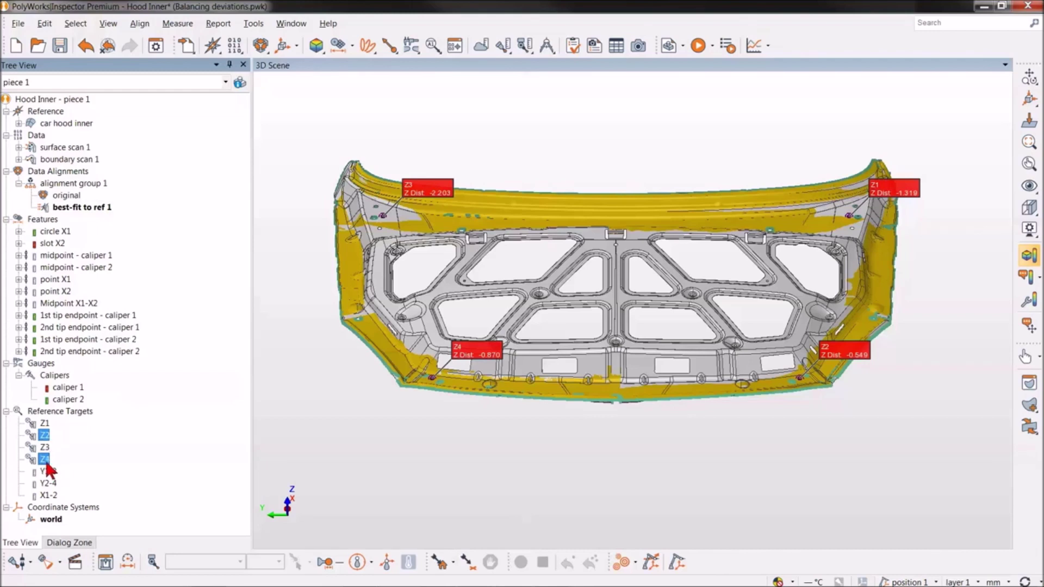
left_click(389, 47)
left_click(391, 80)
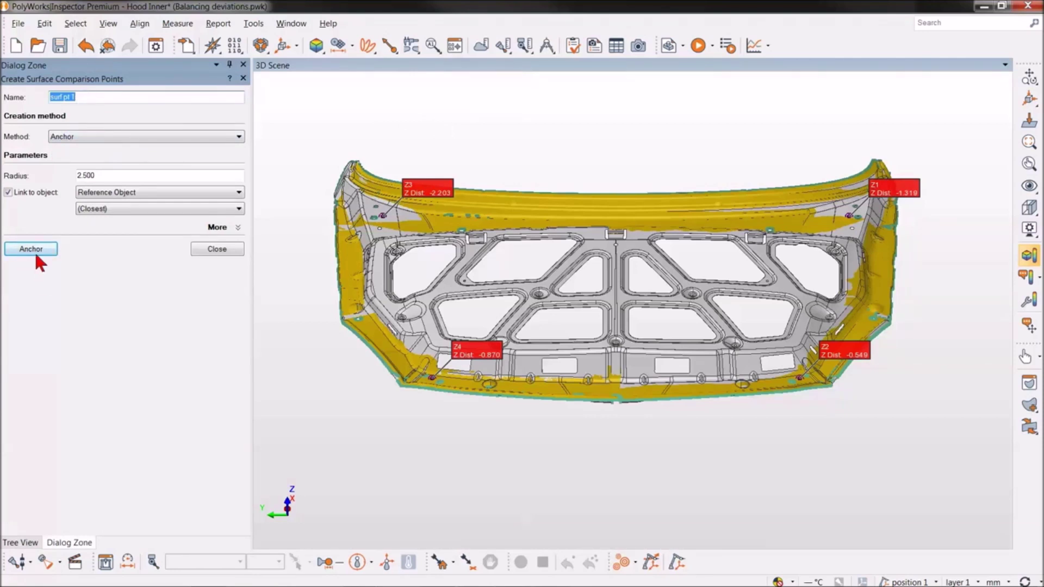
left_click(106, 137)
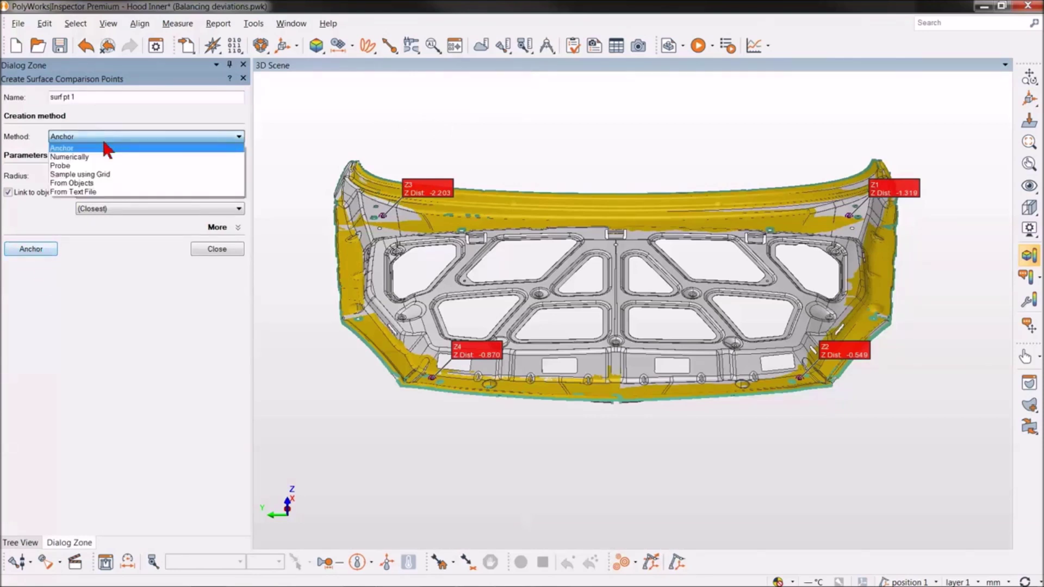
left_click(104, 184)
left_click(21, 218)
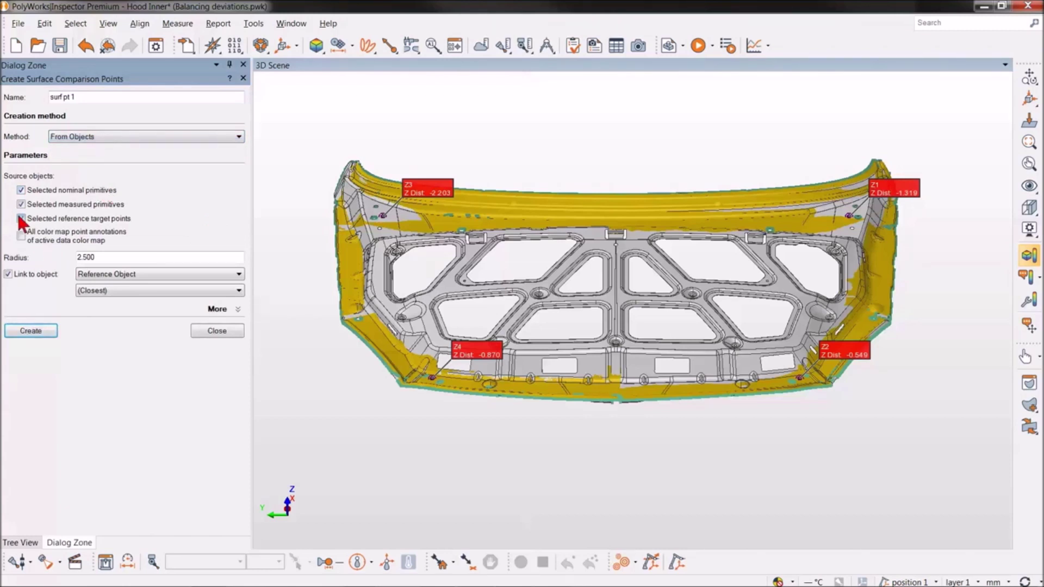
left_click(39, 333)
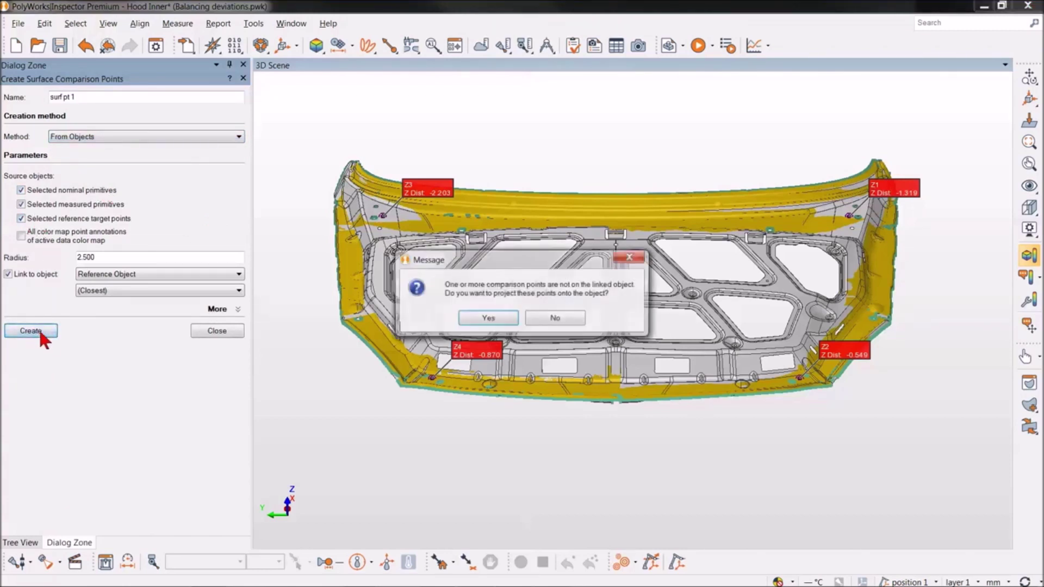
left_click(492, 318)
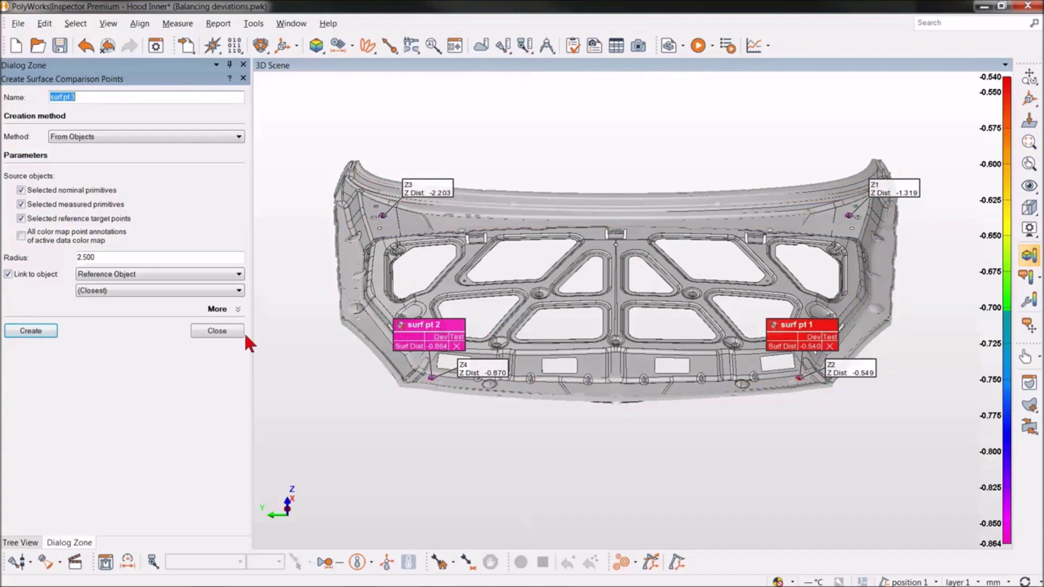
left_click(217, 331)
Delete the reference targets Z2 and Z4.
scroll(59, 507, "down", 1)
left_click(45, 435)
left_click(43, 460, "ctrl")
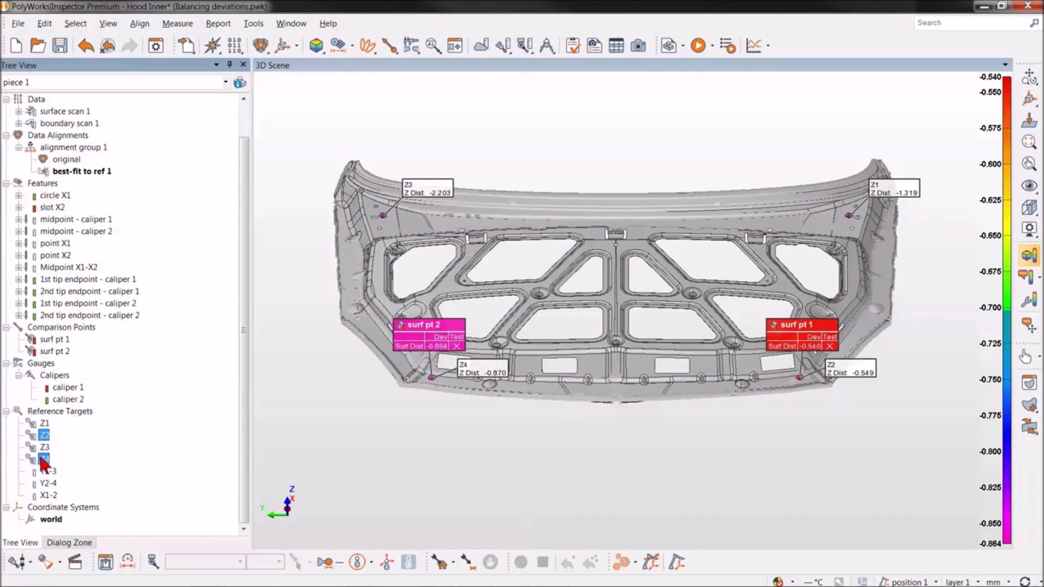
key("Delete")
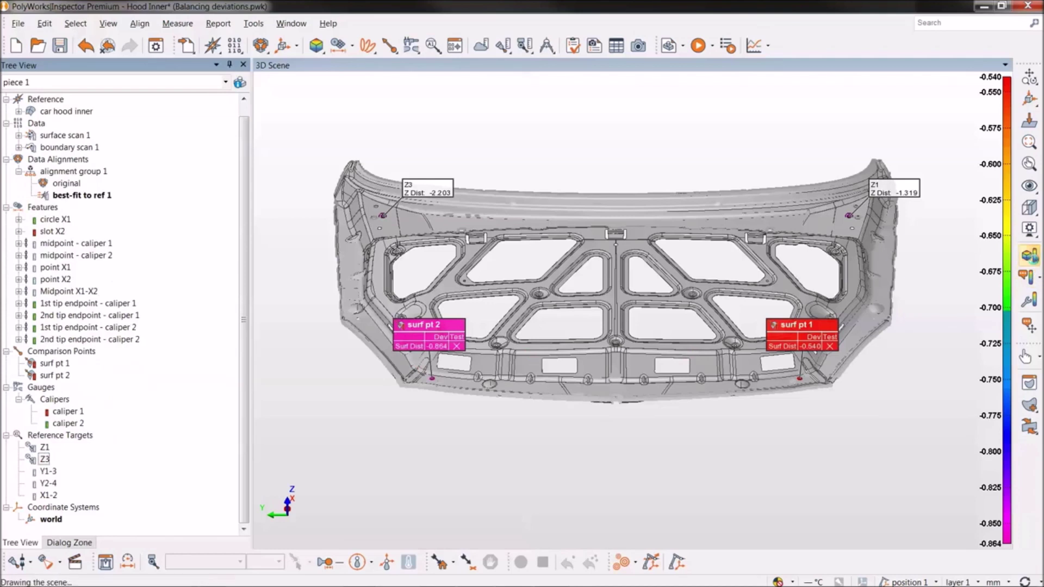
Turn off the deviation color map and create point features from comparison points surf pt 1 and surf pt 2 using From Objects.
left_click(1029, 256)
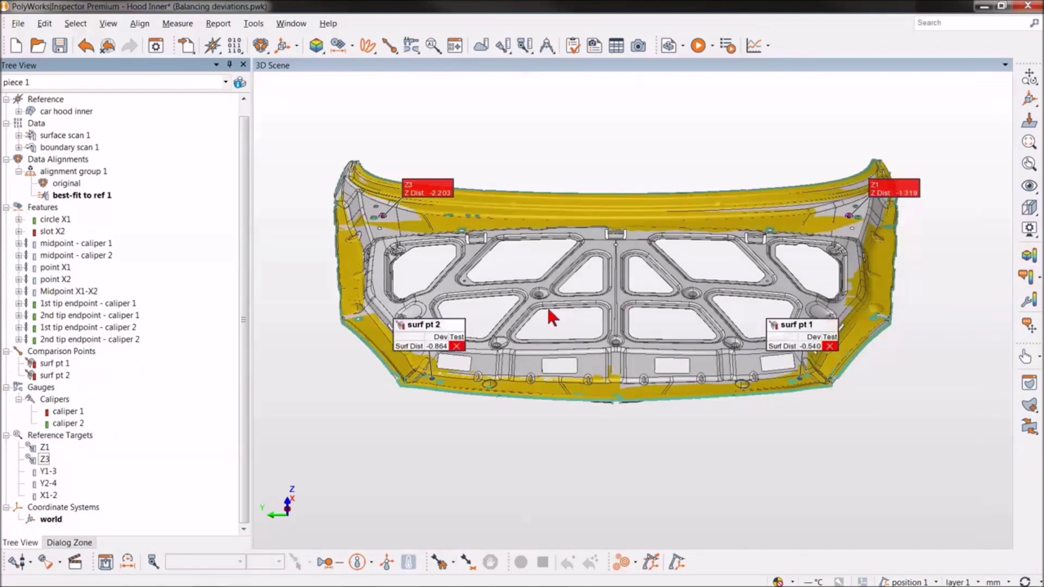
left_click(54, 363)
left_click(54, 375, "shift")
left_click(340, 45)
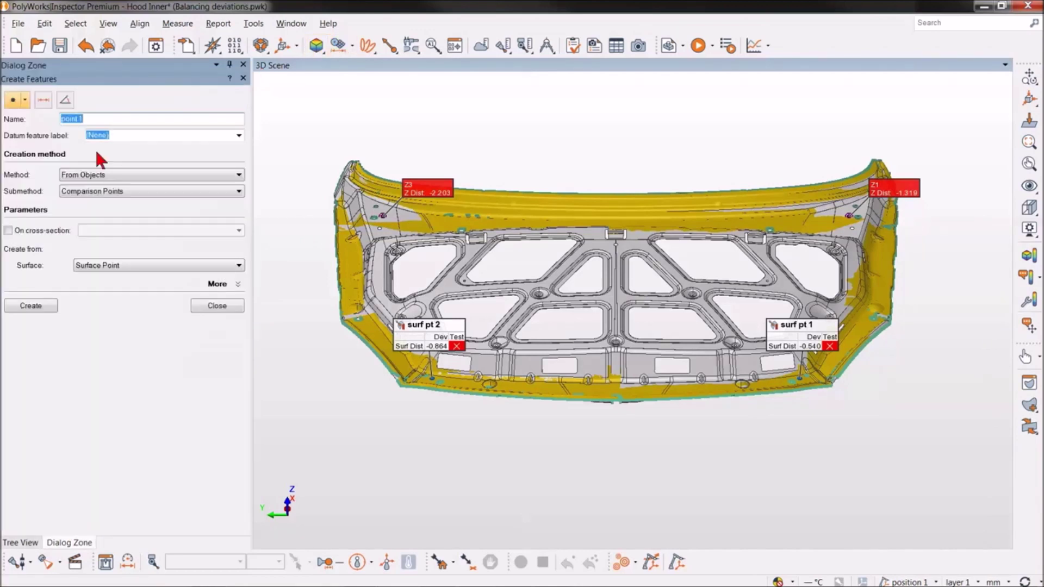
left_click(33, 305)
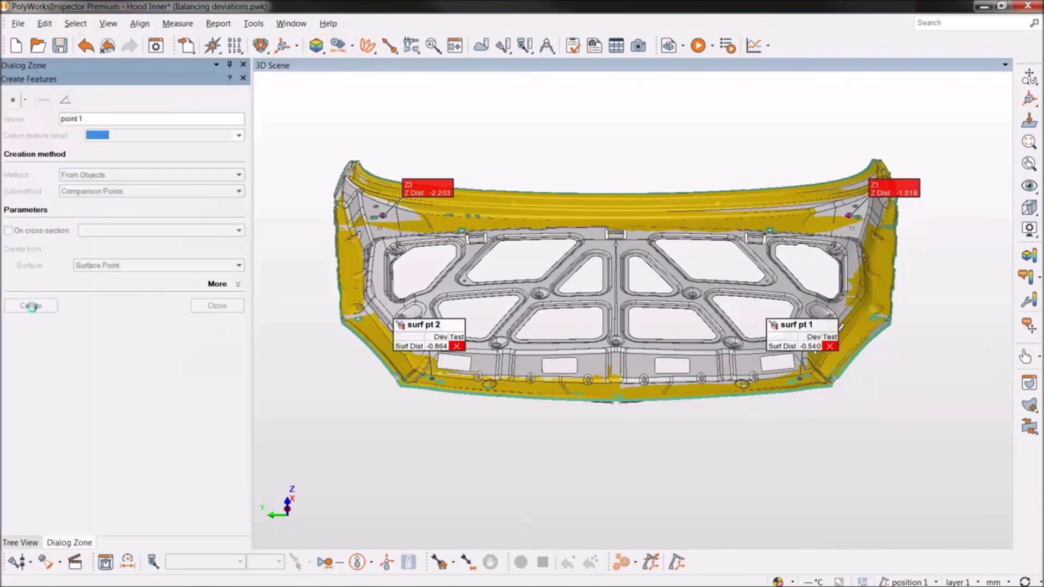
left_click(207, 268)
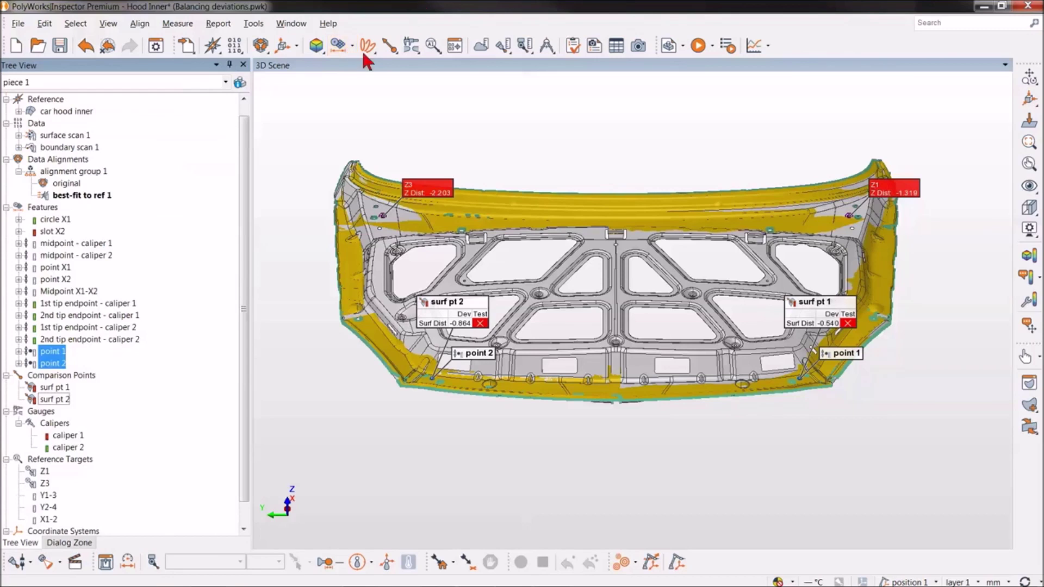
Create a point named Mimdpoint Z2-Z4 from point 1 and point 2 using the From Objects method with Average of Points.
left_click(338, 46)
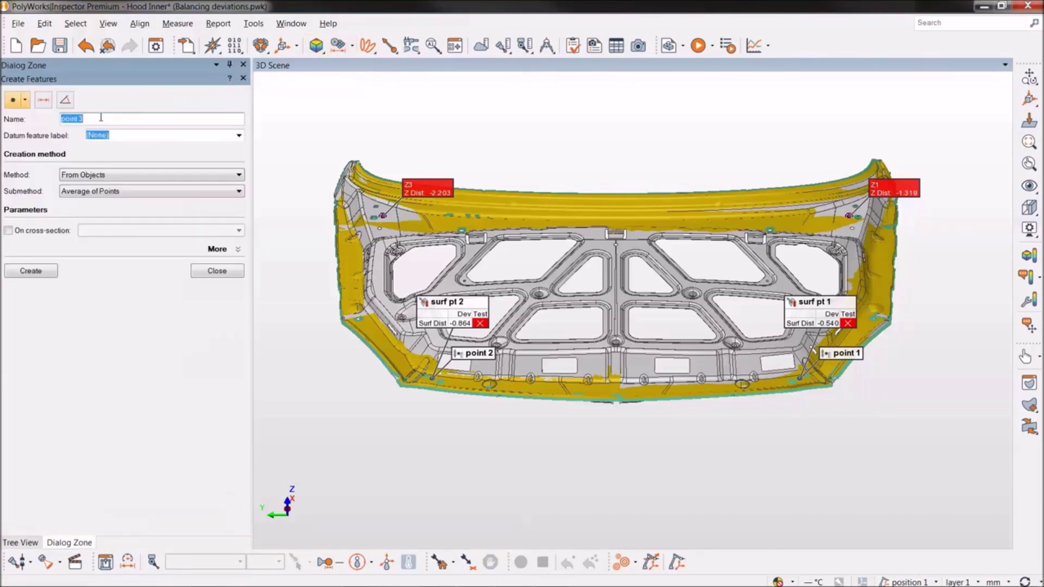
type("Mimdpoint Z2-Z4")
left_click(38, 266)
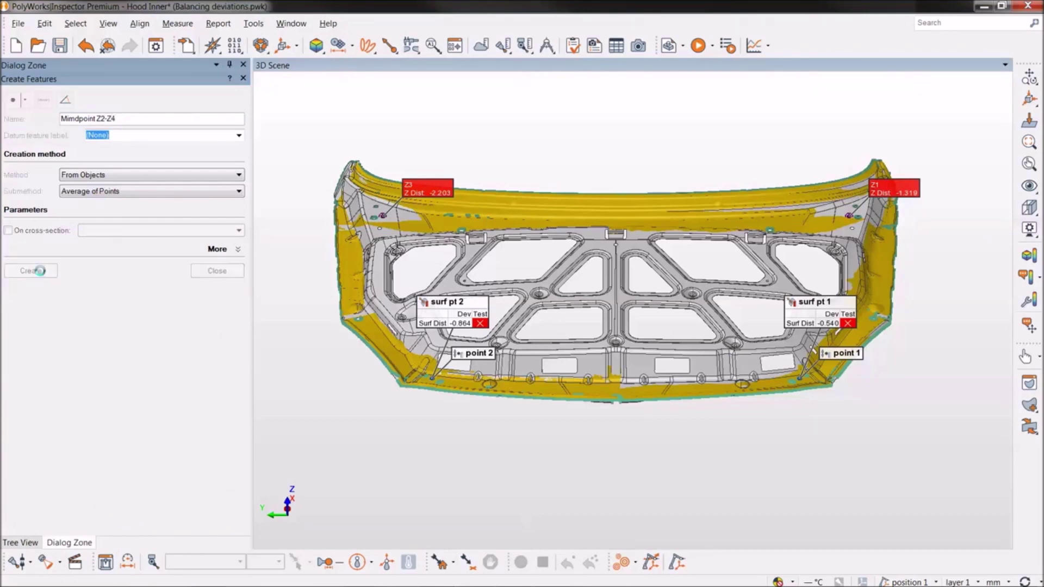
left_click(218, 270)
left_click_drag(614, 400, 615, 362)
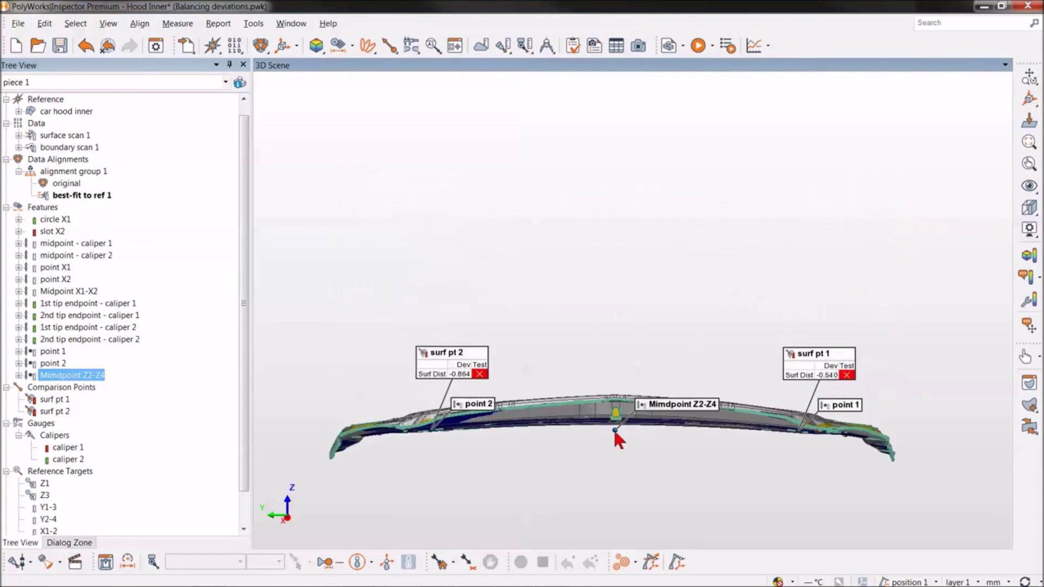
Correct the spelling of the new average point's name to Midpoint Z2-Z4.
left_click(59, 376)
left_click(54, 375)
key("BackSpace")
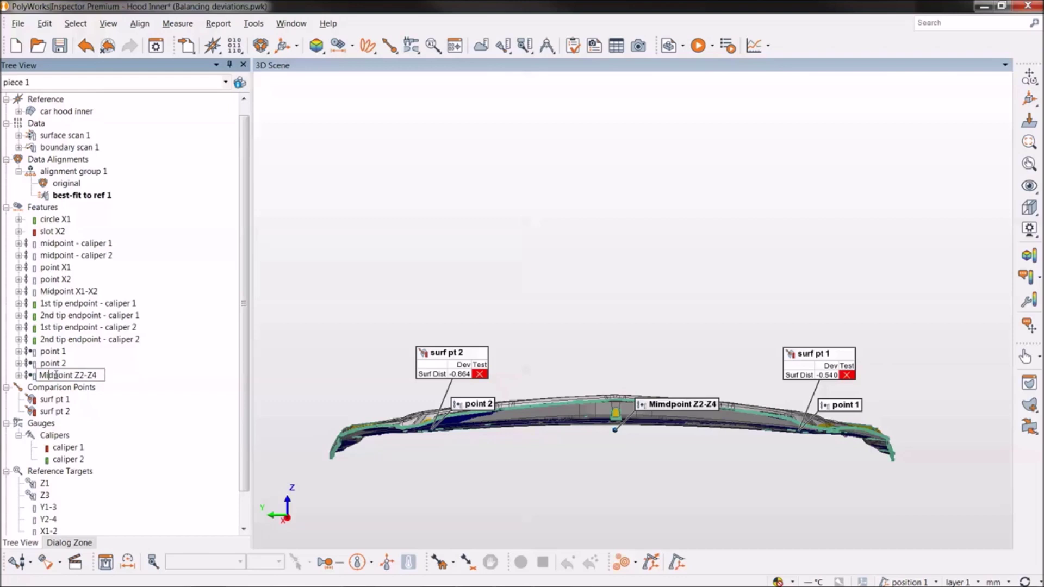
left_click(119, 400)
Create a feature reference target point named Z2-Z4 from Midpoint Z2-Z4, with Z as its only alignment direction.
left_click(85, 381)
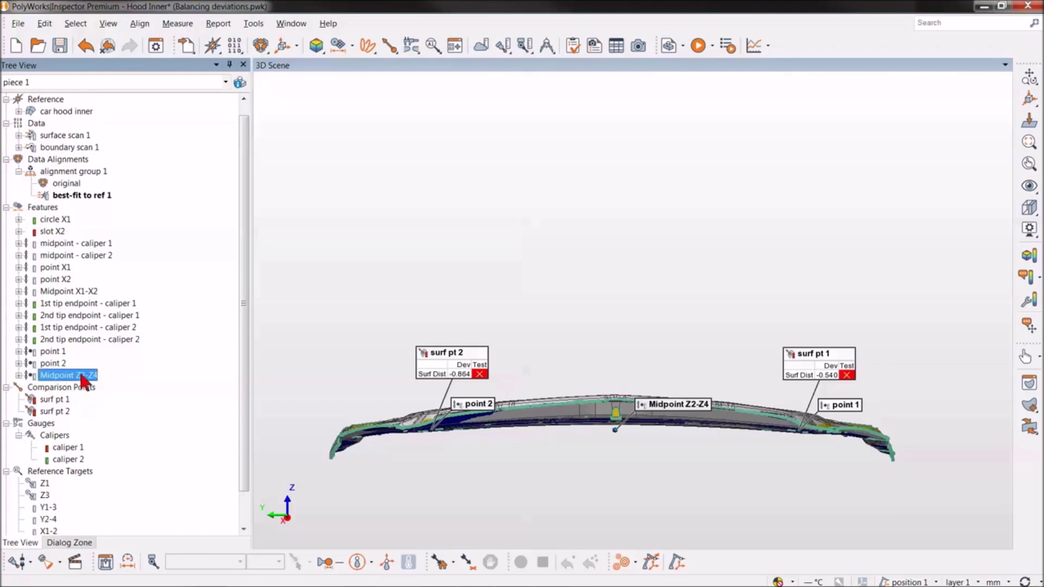
left_click(434, 46)
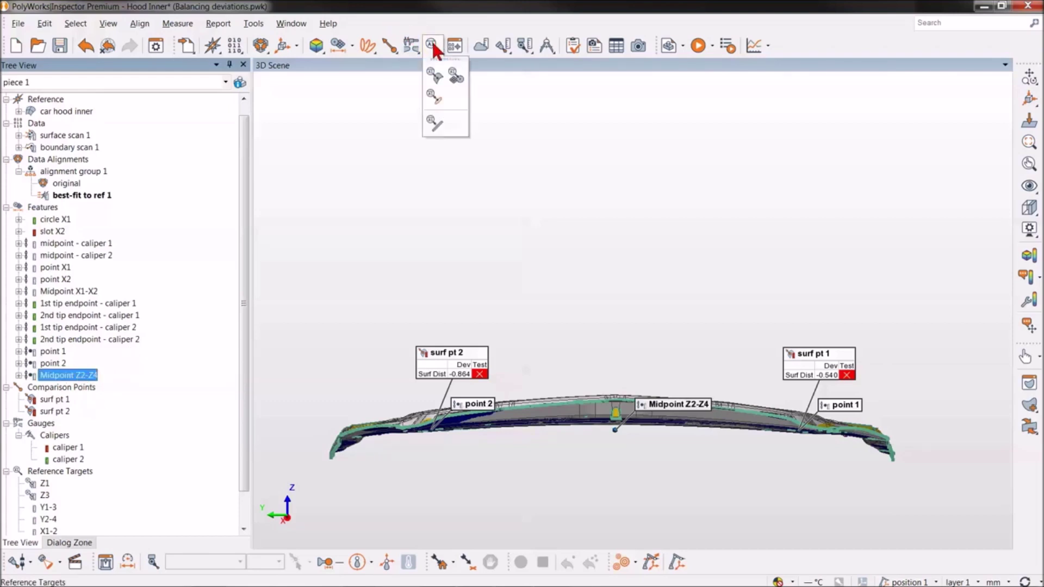
left_click(454, 77)
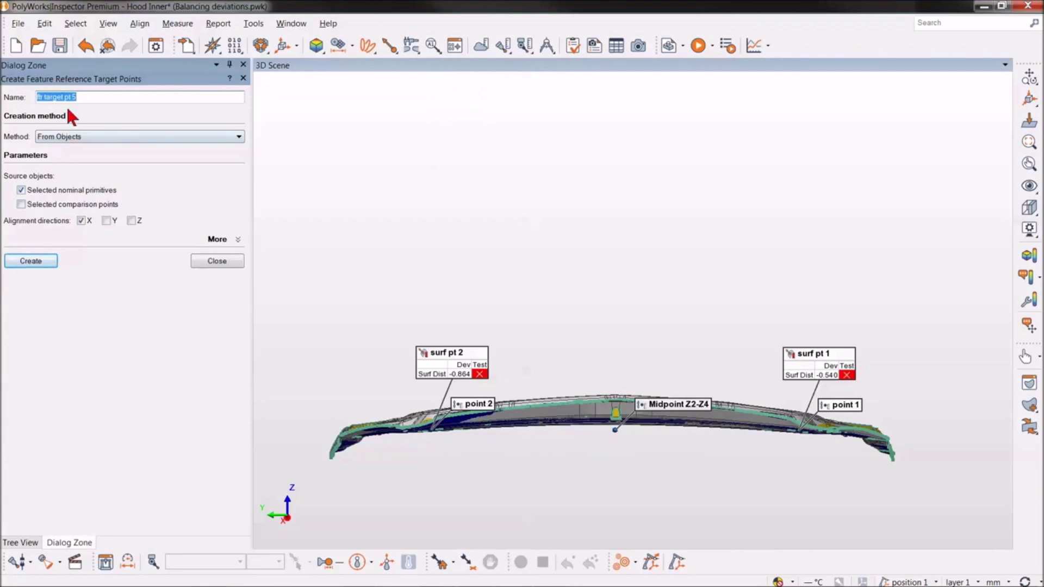
type("Z2-Z4")
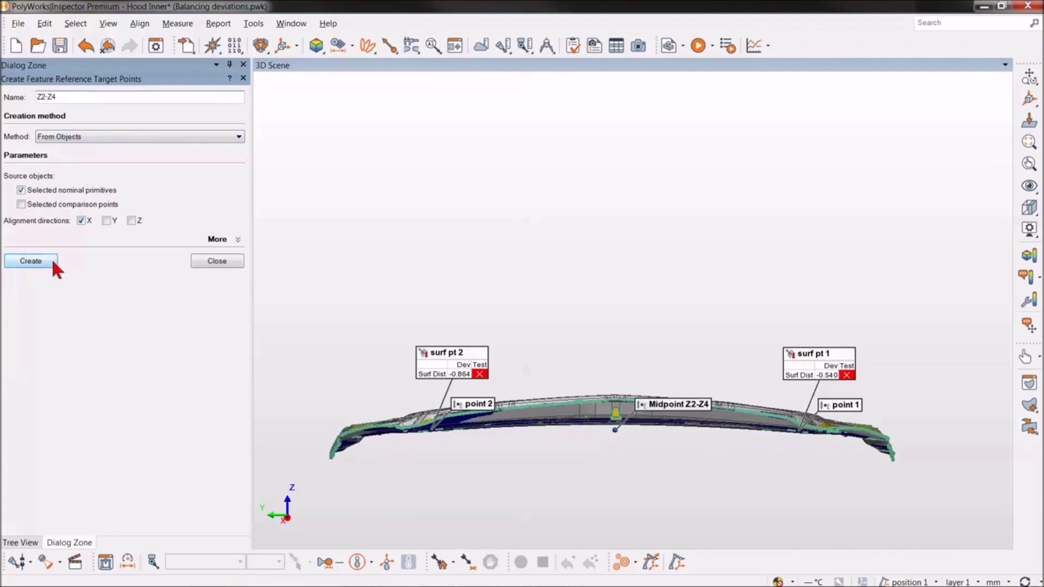
left_click(82, 220)
left_click(131, 220)
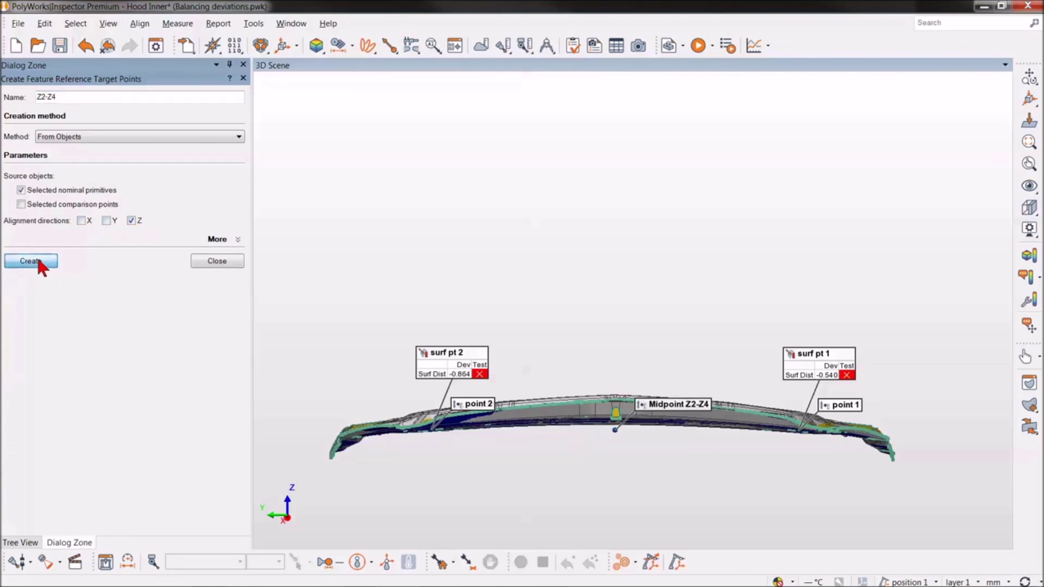
left_click(38, 260)
left_click(210, 261)
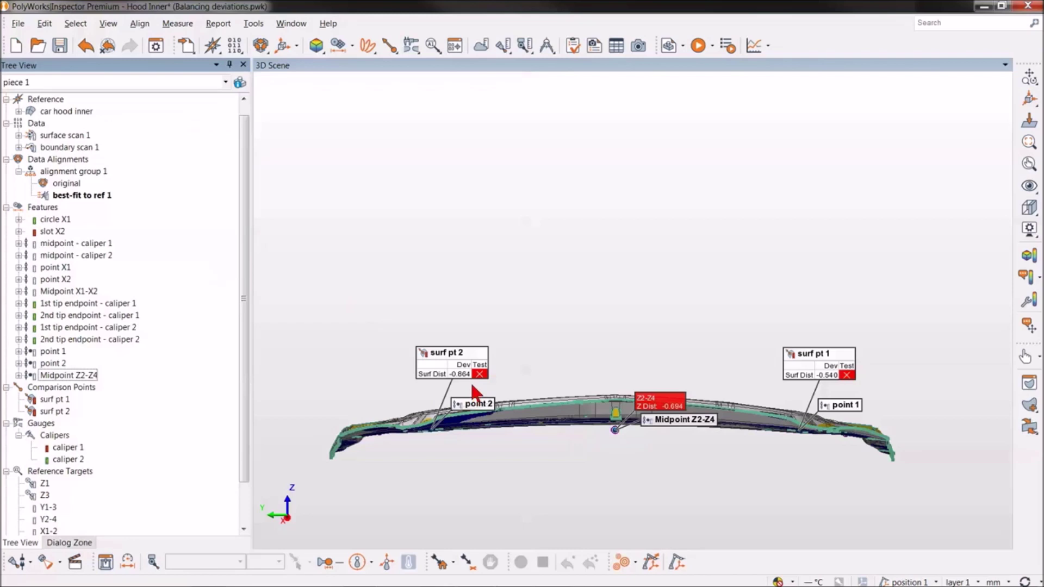
Display all reference targets and align the data to Z1, Z3, Y1-3, Y2-4, X1-2 and Z2-Z4.
left_click(273, 494)
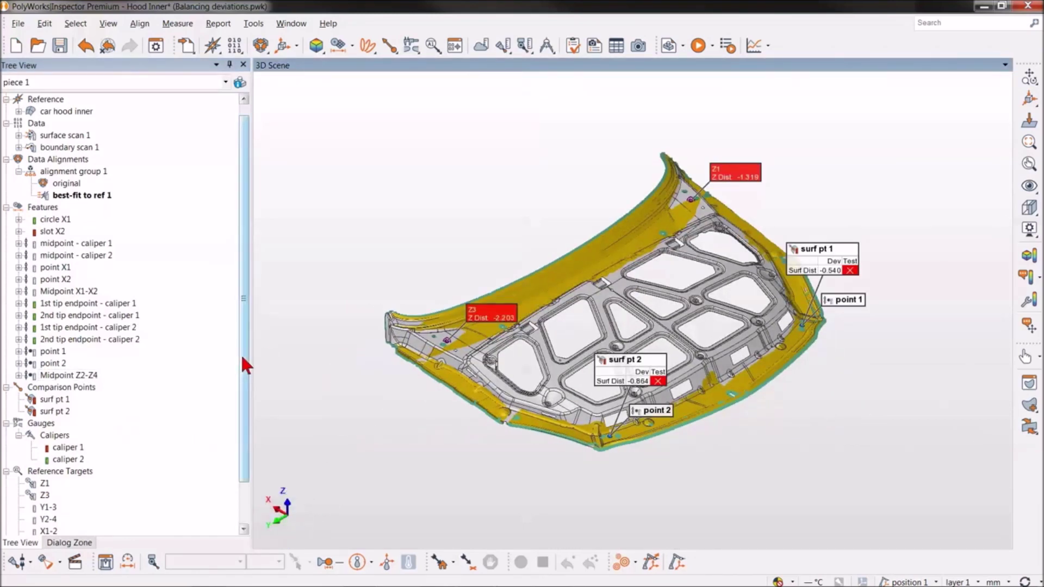
left_click_drag(240, 354, 237, 445)
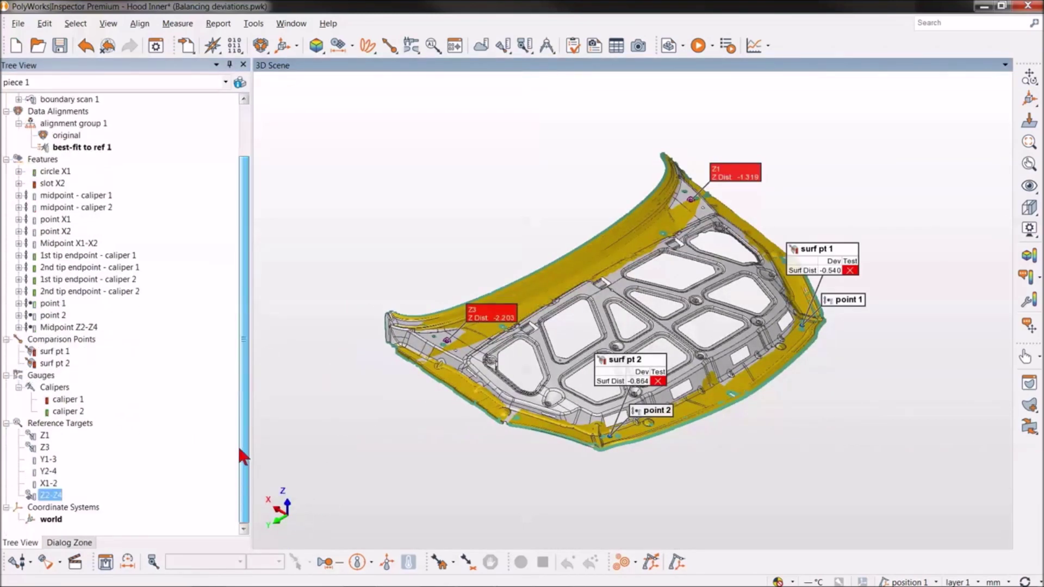
left_click(54, 425)
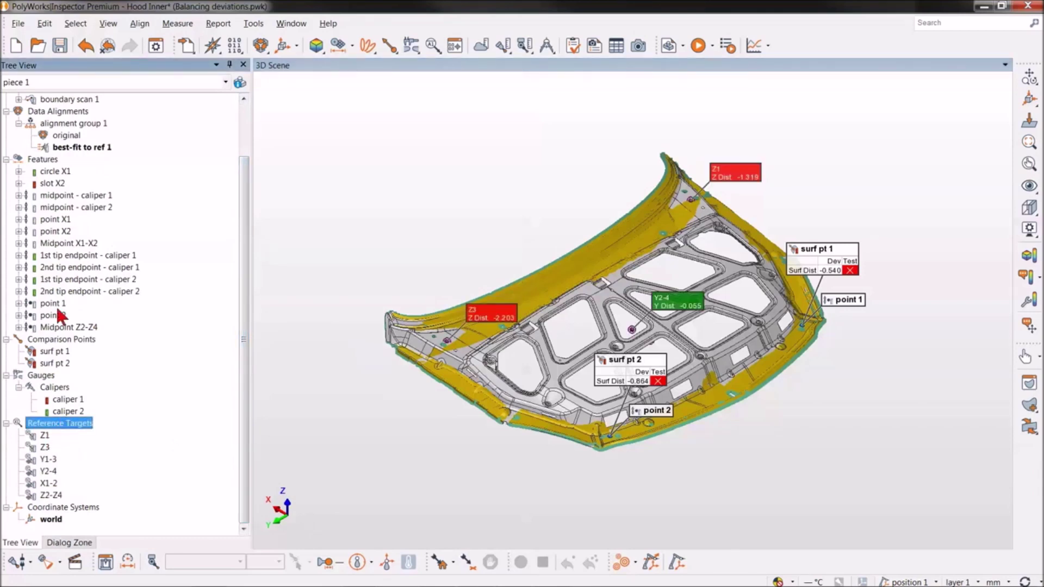
left_click(261, 46)
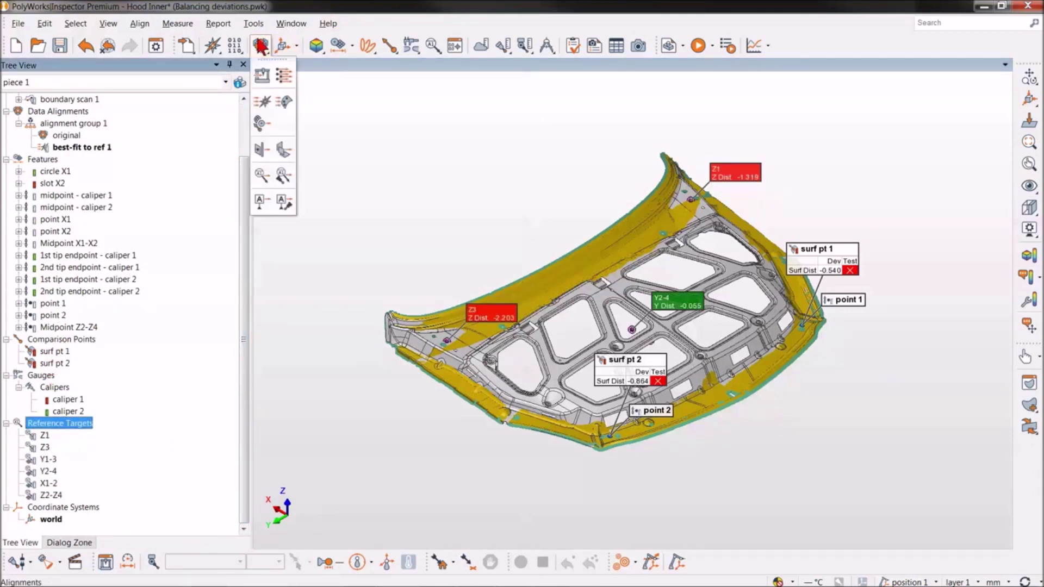
left_click(260, 176)
left_click(32, 347)
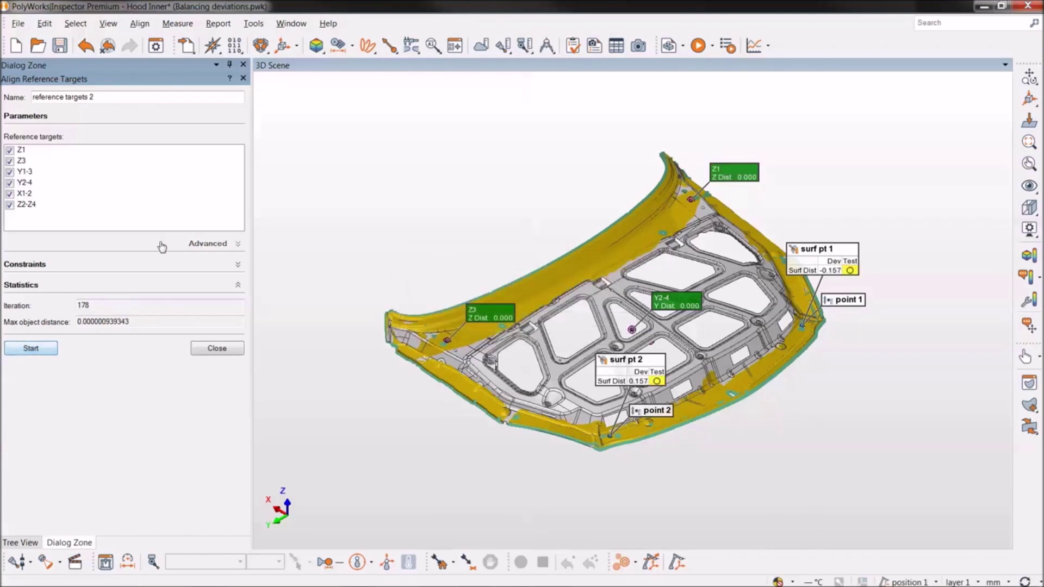
left_click(213, 346)
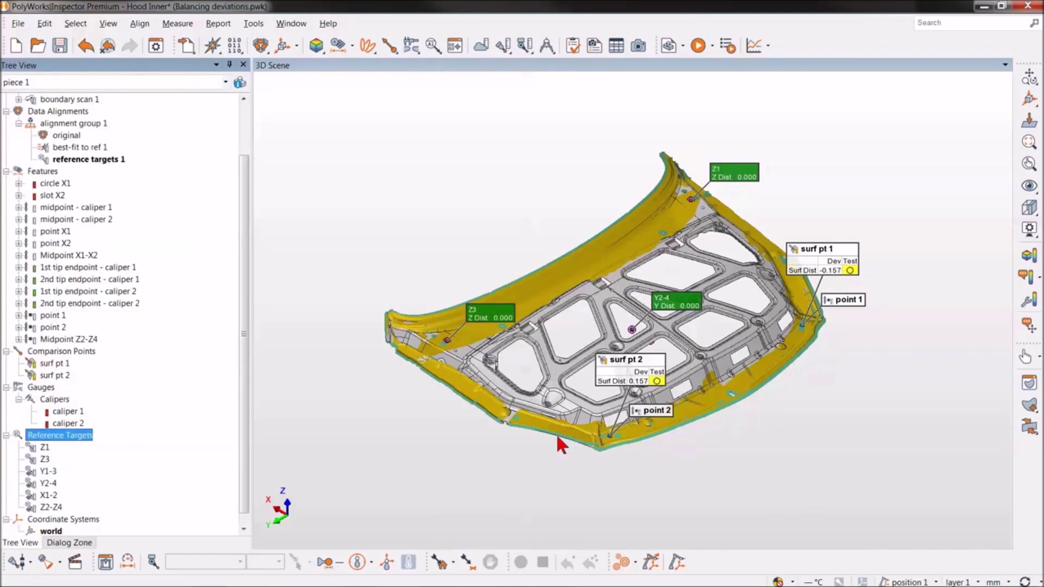
Compare the surface deviations at surf pt 1 and surf pt 2 with the Z distances at targets Z1 and Z3.
mouse_move(642, 385)
key("ctrl")
key("ctrl")
mouse_move(840, 277)
key("ctrl")
key("ctrl")
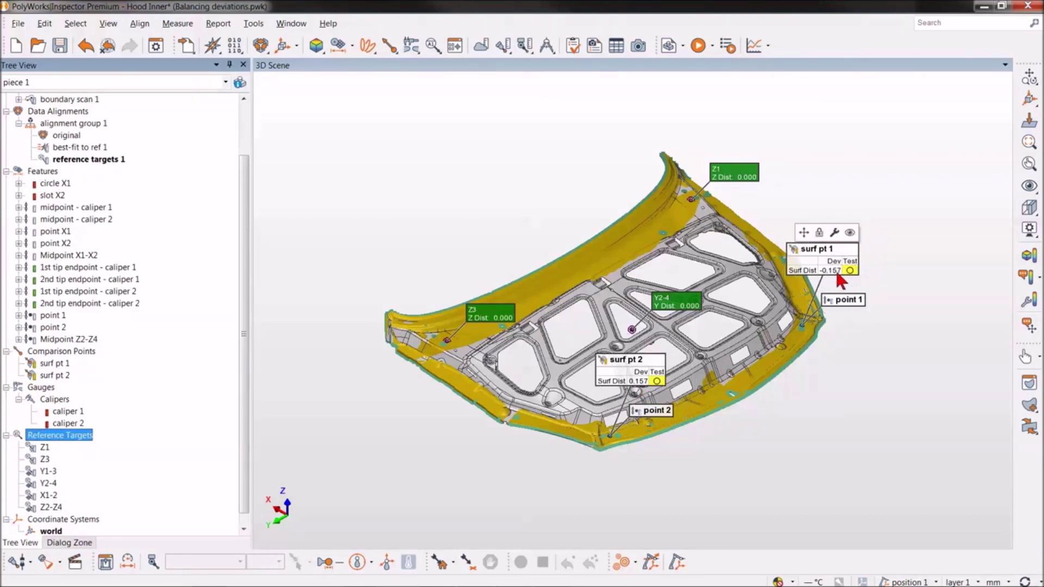
mouse_move(505, 325)
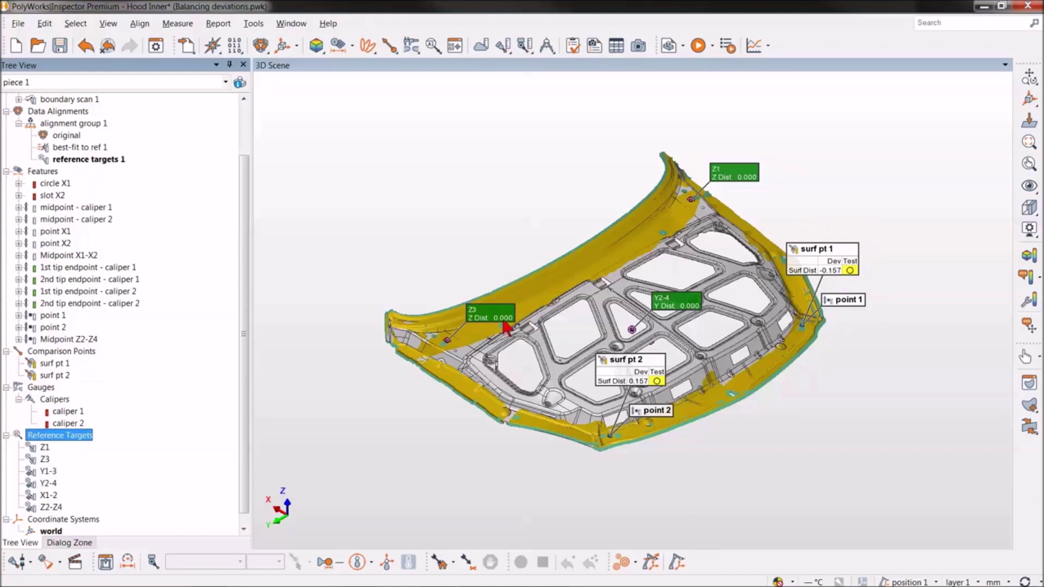
key("ctrl")
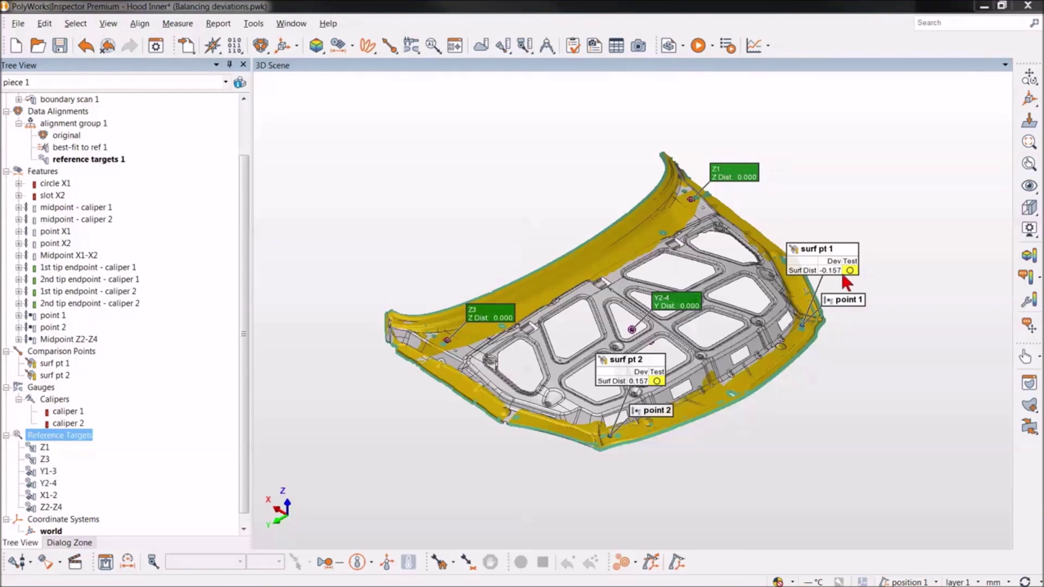
Display the first and second tip endpoints of calipers 1 and 2 and compare their opposing Y deviations.
middle_click(65, 267)
middle_click(69, 279)
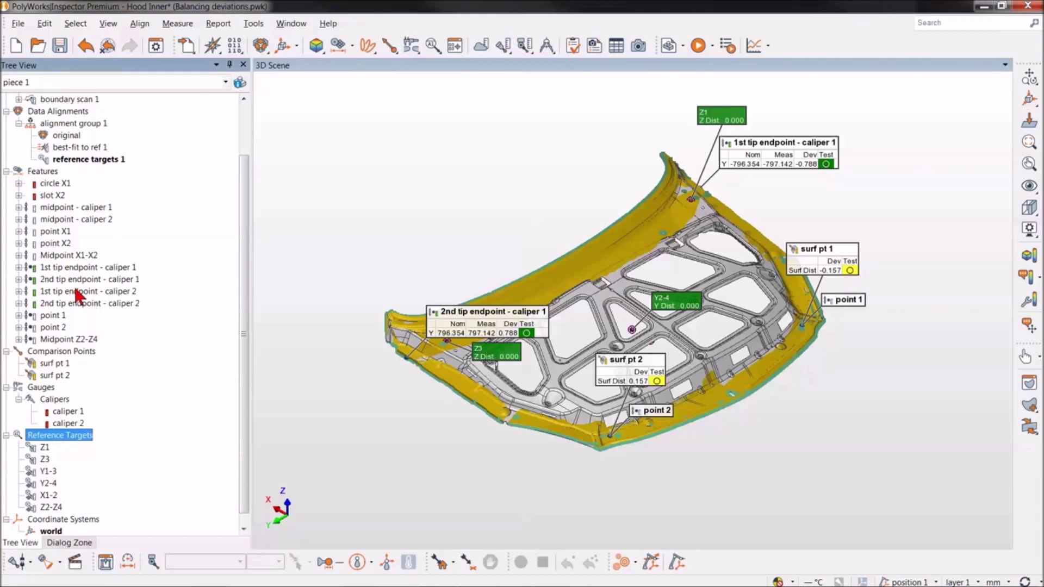
middle_click(75, 292)
middle_click(81, 302)
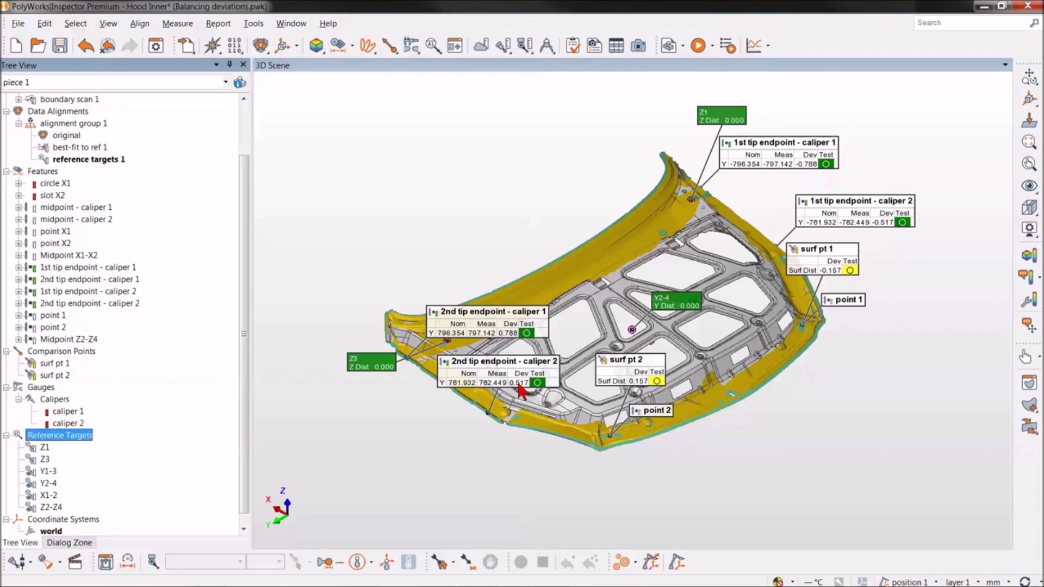
mouse_move(887, 223)
key("ctrl")
Hide the caliper tip endpoints, point 1 and point 2, and display circle X1 and slot X2 to compare their X deviations.
left_click(52, 183)
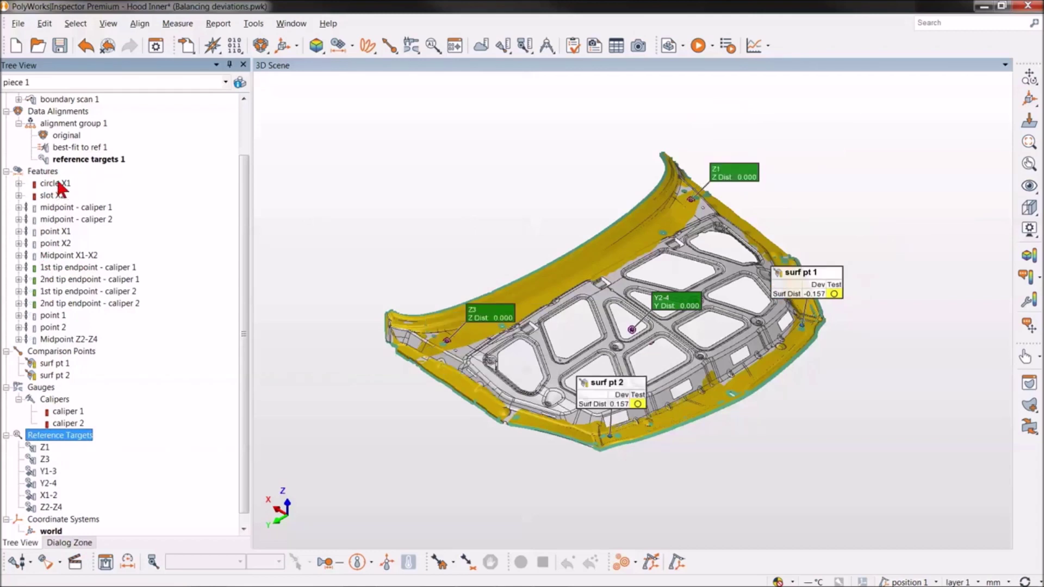
left_click(55, 195)
key("ctrl")
key("ctrl")
key("ctrl")
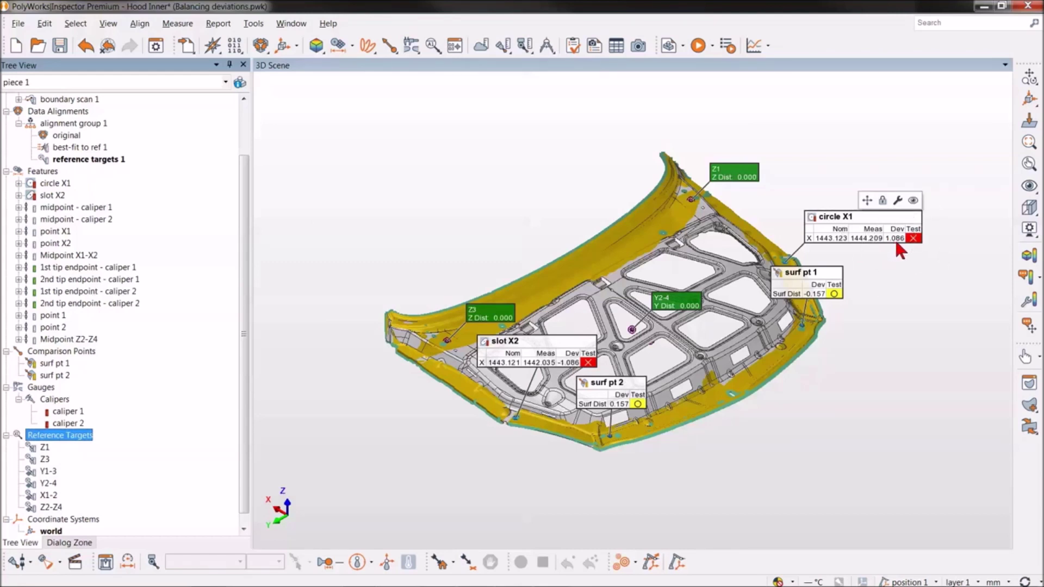